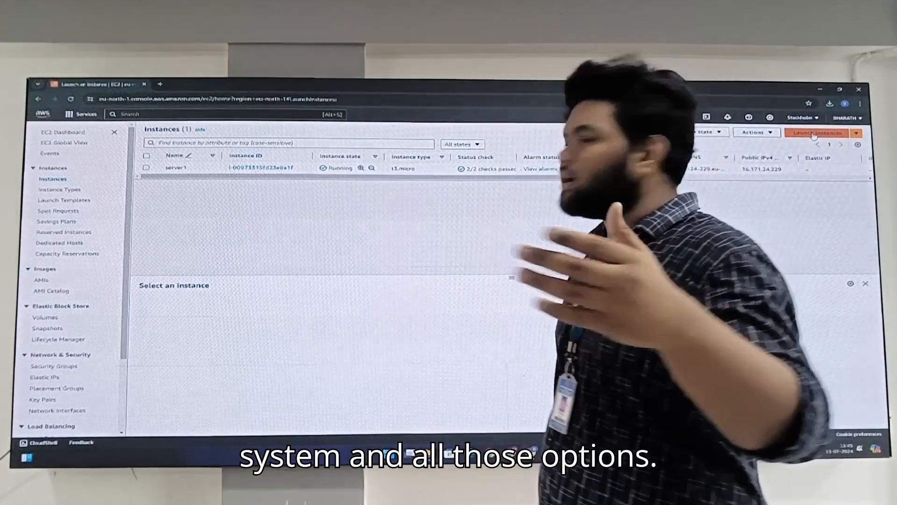
Step: Start launching a new EC2 instance named server1
left_click(813, 133)
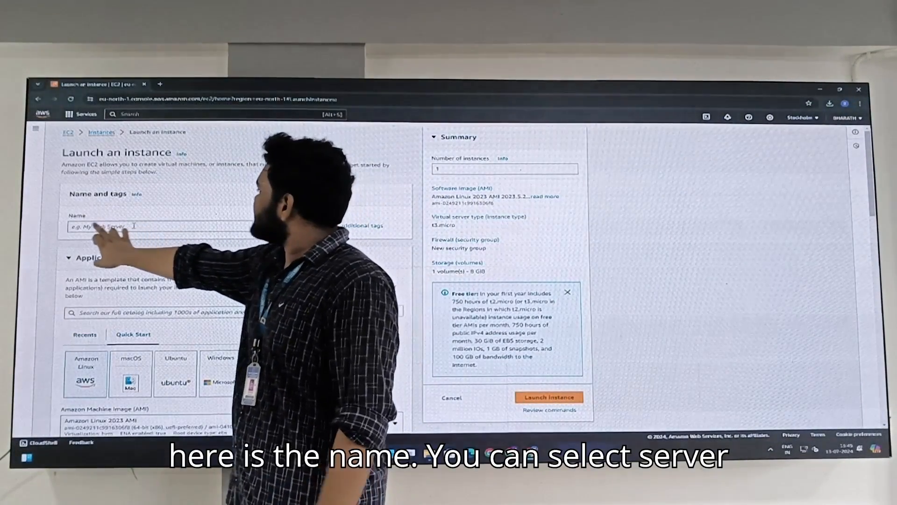
left_click(171, 226)
type("se")
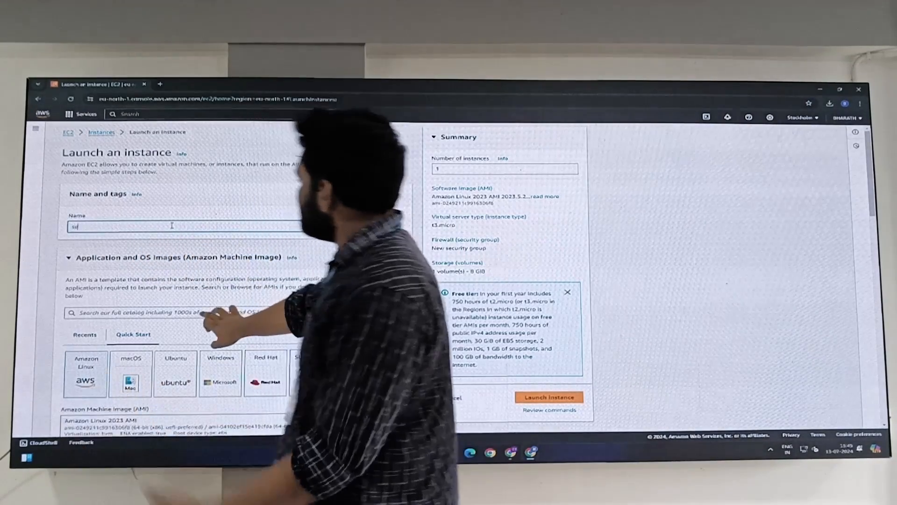
type("rver1")
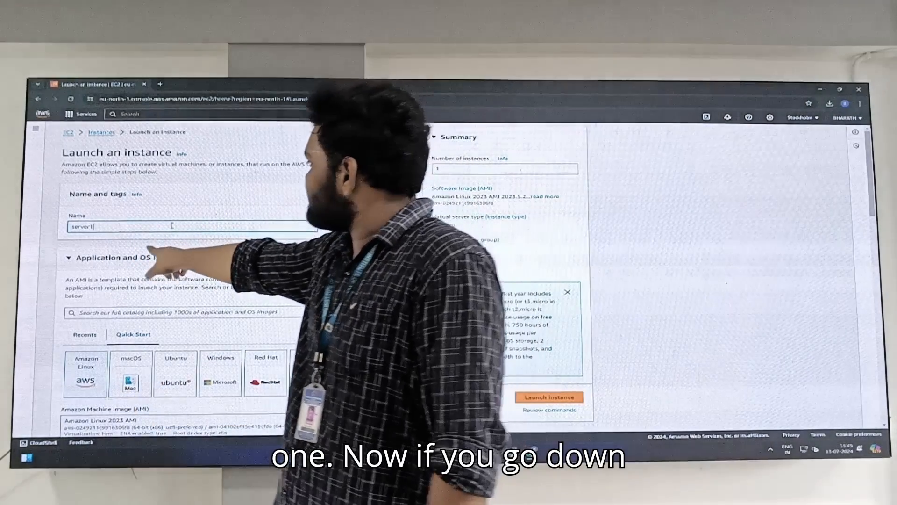
scroll(229, 239, "down", 3)
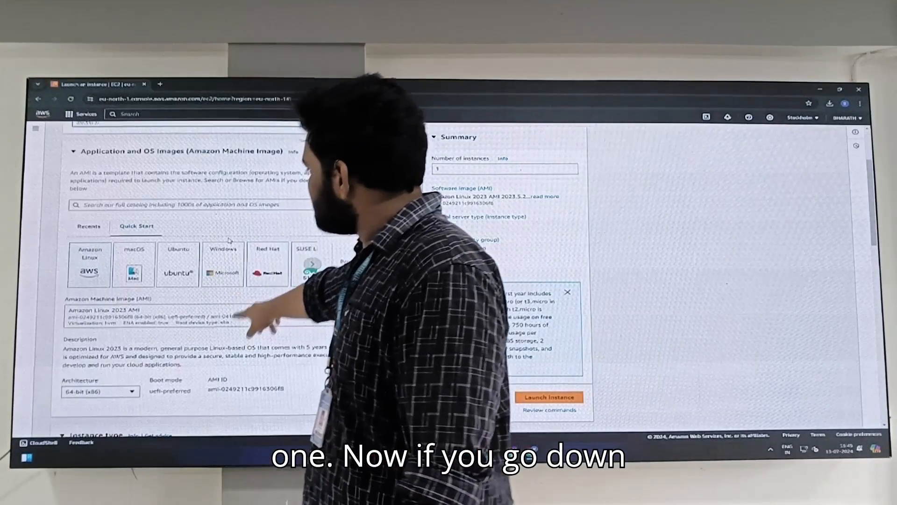
scroll(171, 251, "down", 1)
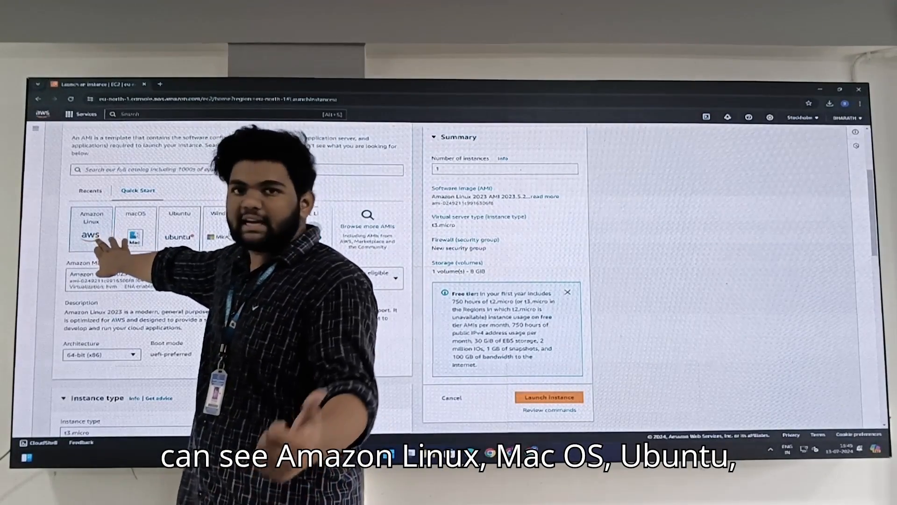
Step: Glance at the full AMI catalogue, then reopen the launch form and scroll down
left_click(367, 226)
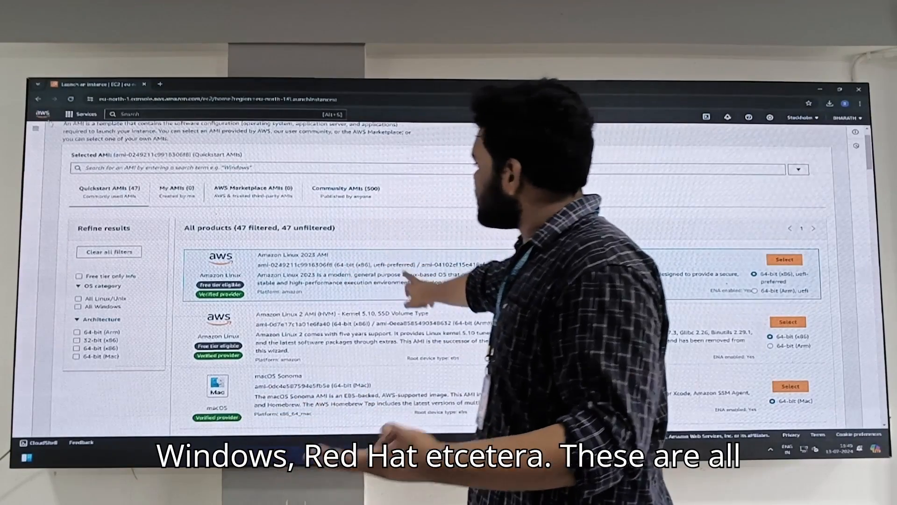
left_click(39, 100)
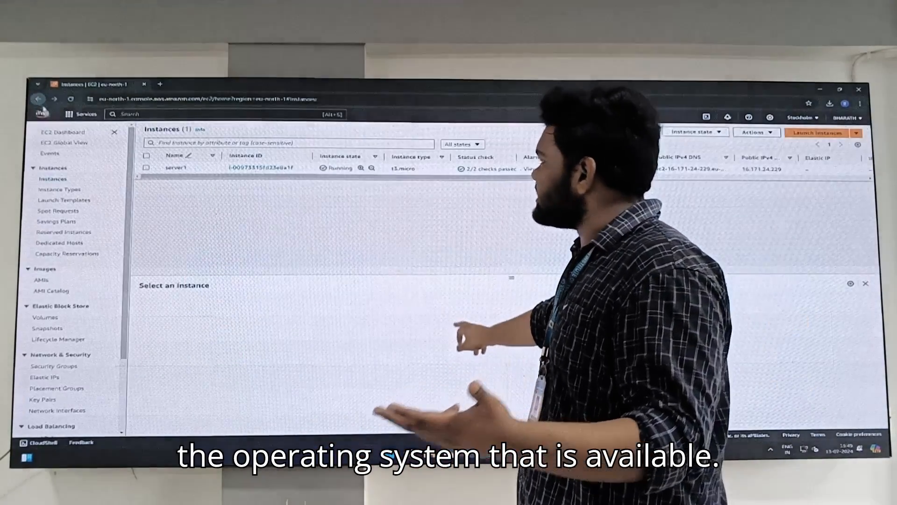
left_click(814, 133)
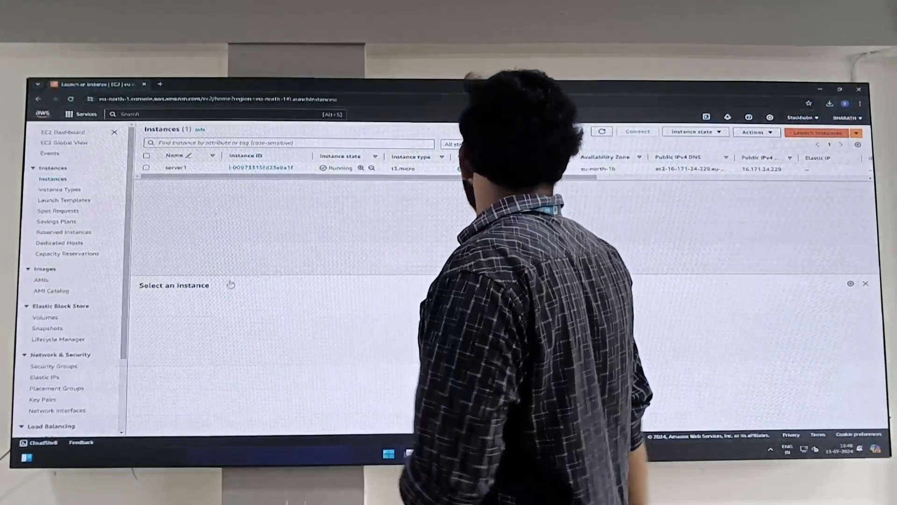
scroll(196, 293, "down", 3)
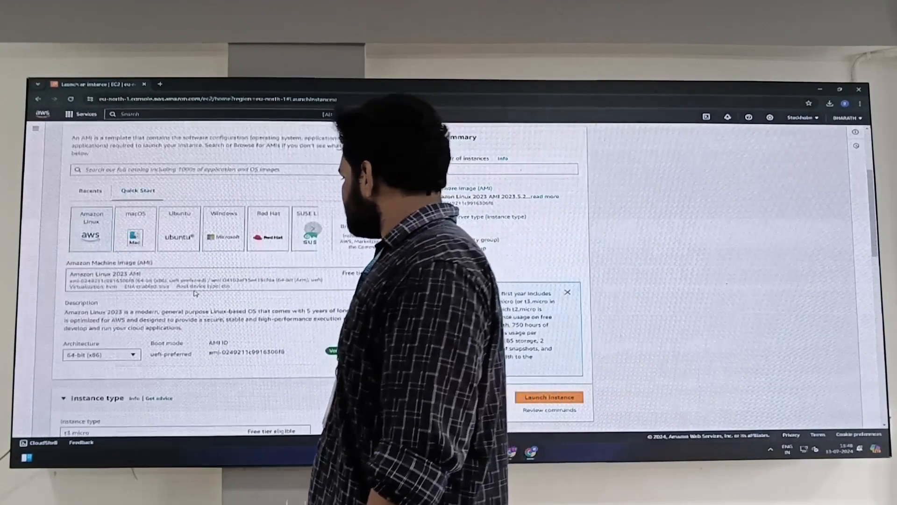
scroll(195, 294, "down", 3)
scroll(197, 295, "down", 2)
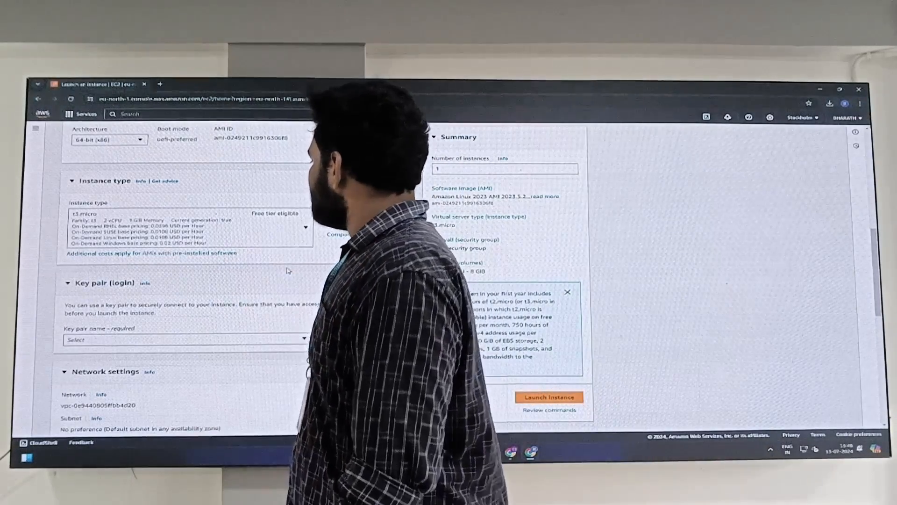
scroll(274, 276, "down", 3)
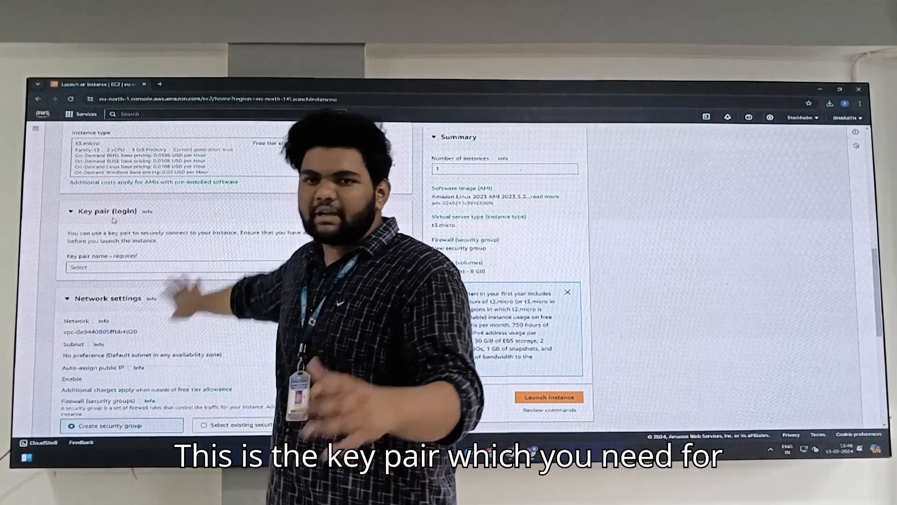
left_click(271, 269)
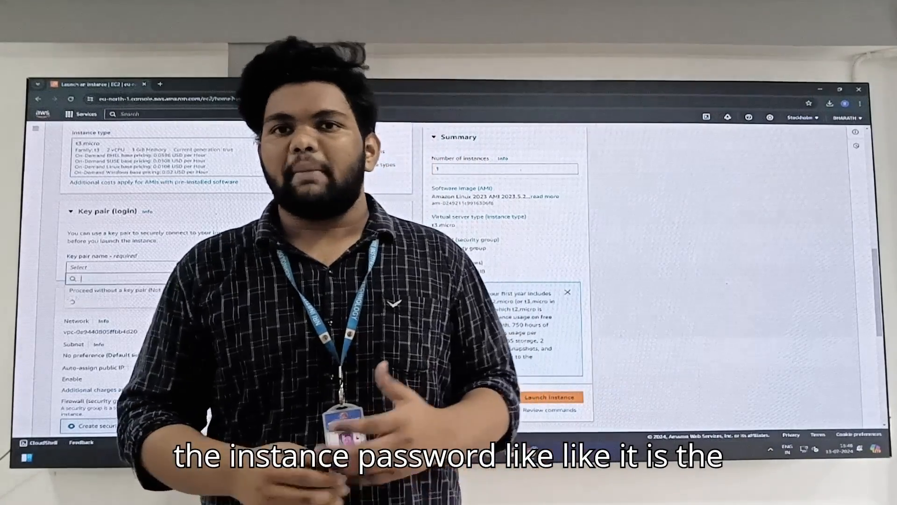
left_click(257, 235)
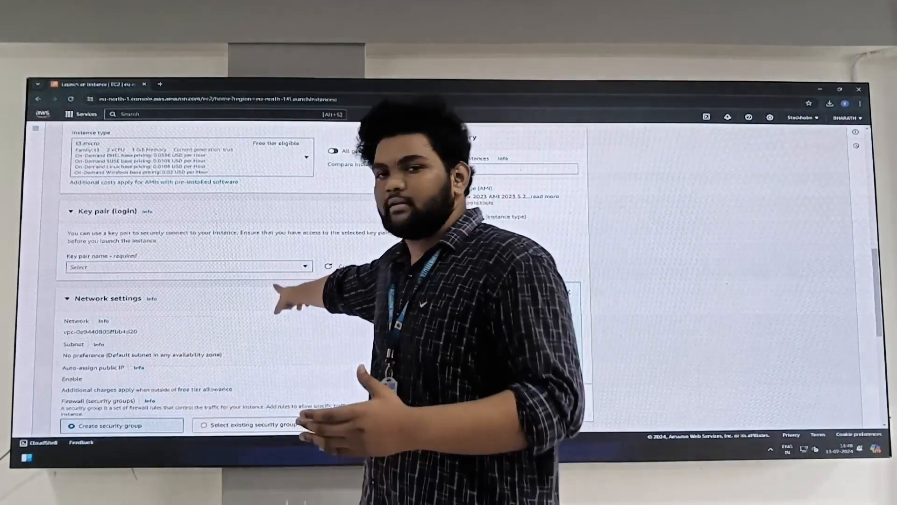
scroll(256, 279, "down", 3)
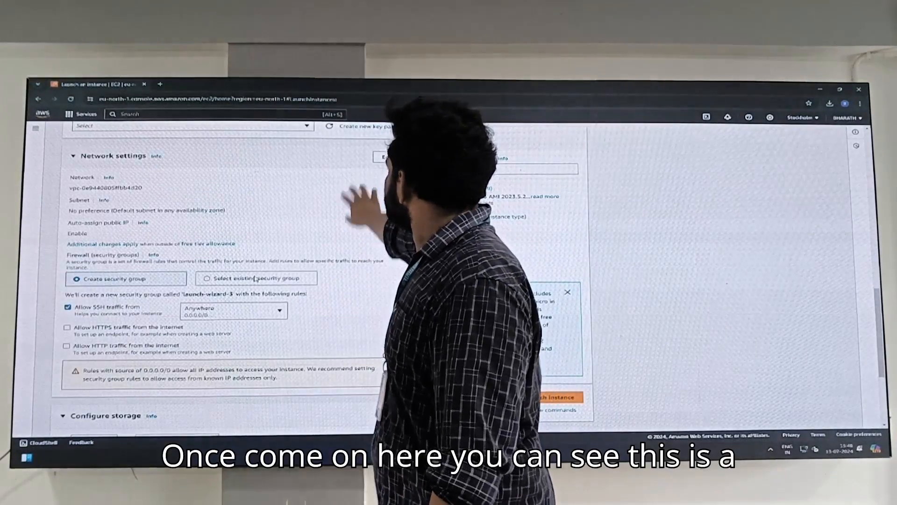
scroll(256, 275, "up", 3)
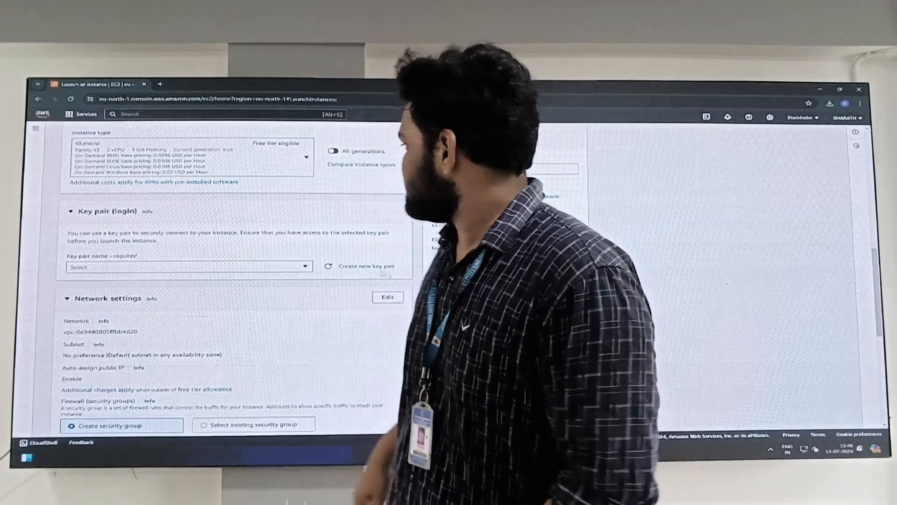
scroll(256, 316, "down", 4)
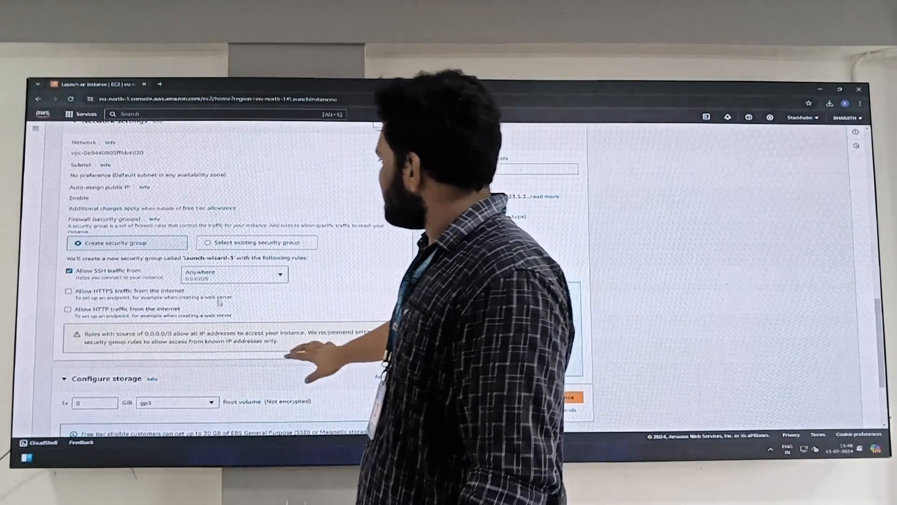
scroll(247, 290, "down", 3)
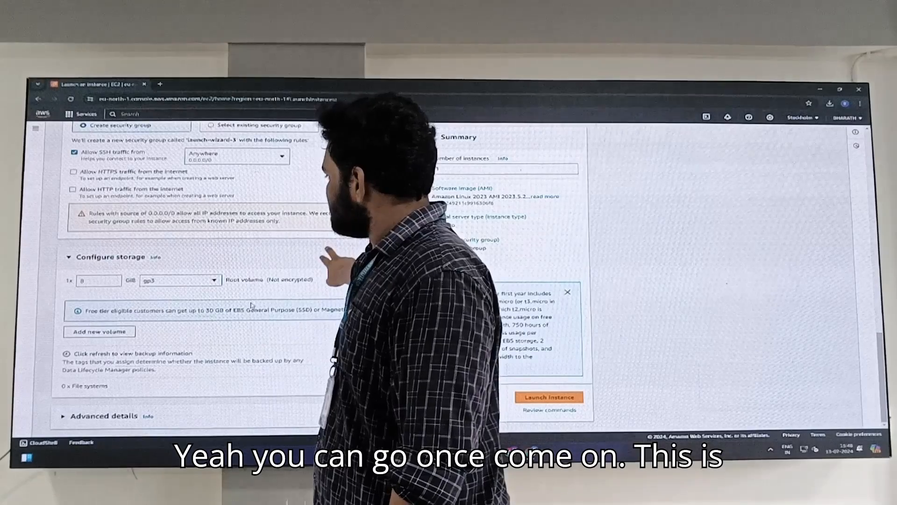
scroll(223, 326, "up", 3)
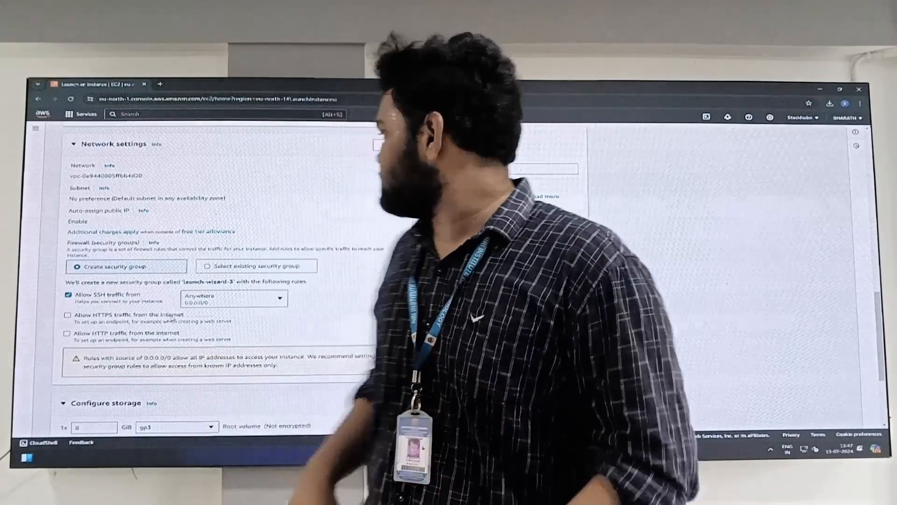
Step: Adjust the root volume size (down to 7 GiB, back to 8 GiB) and scroll through Advanced details
scroll(166, 312, "down", 3)
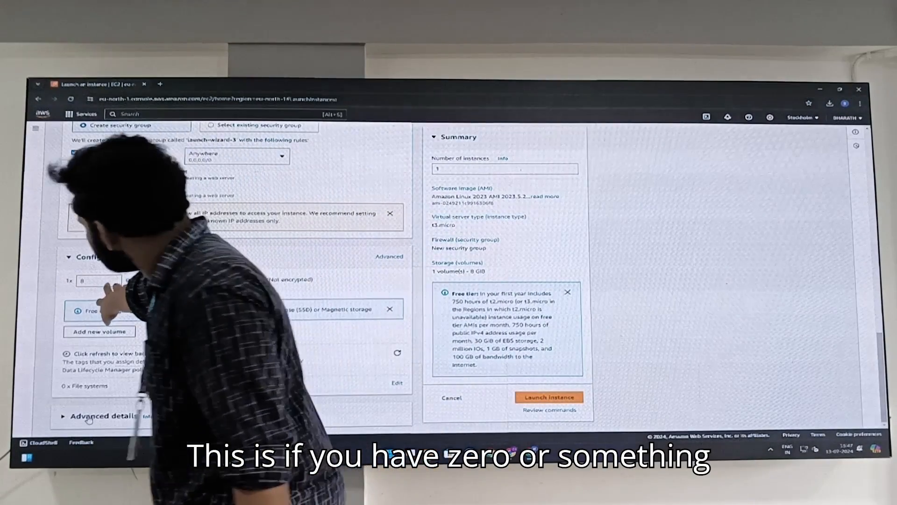
left_click(115, 282)
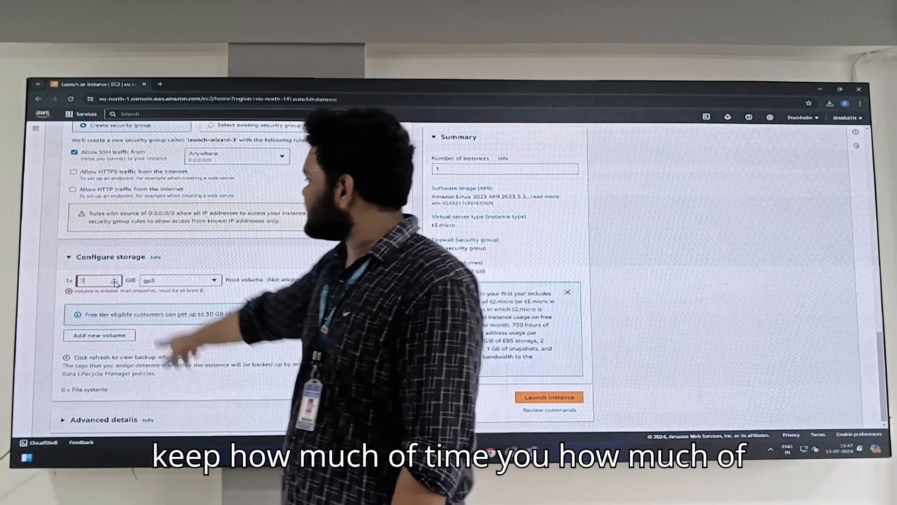
left_click(115, 279)
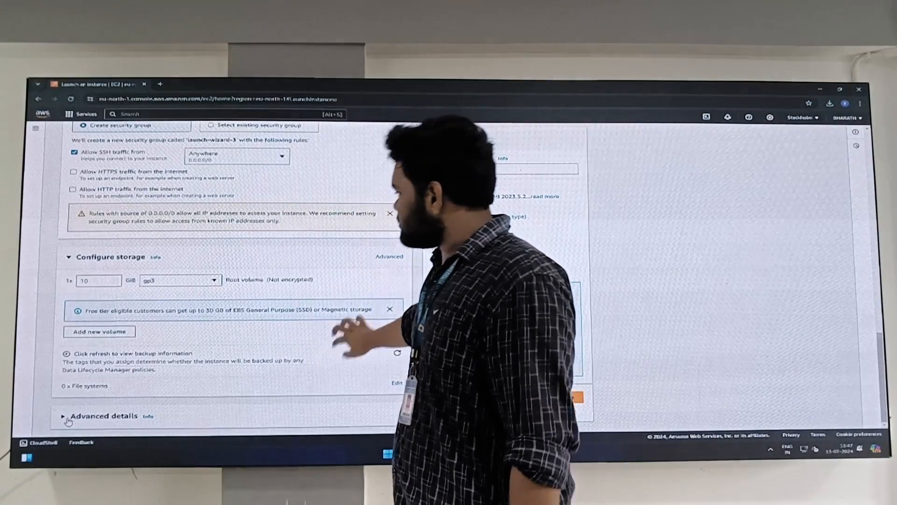
scroll(117, 396, "down", 10)
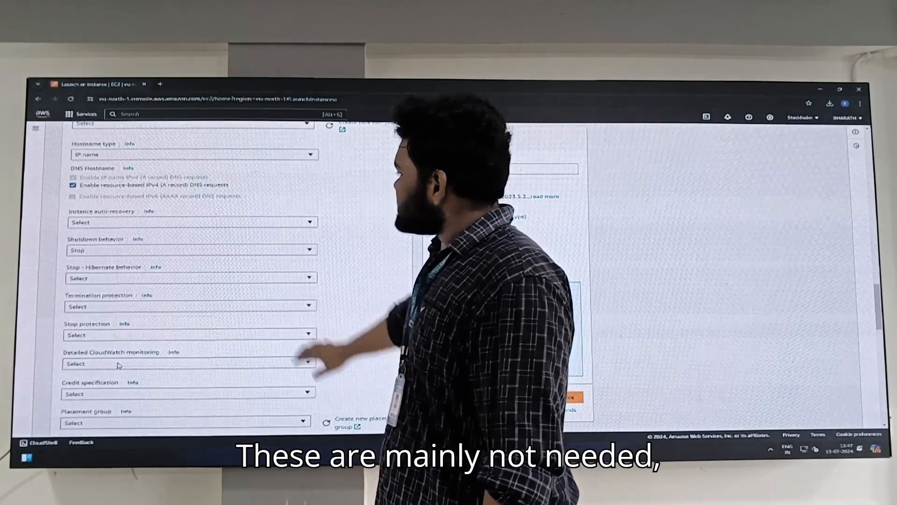
scroll(118, 367, "up", 3)
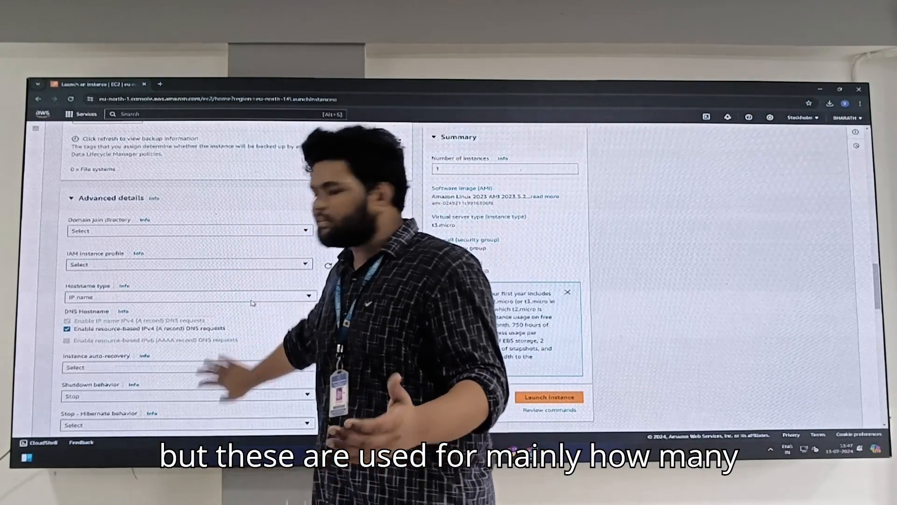
scroll(252, 313, "down", 5)
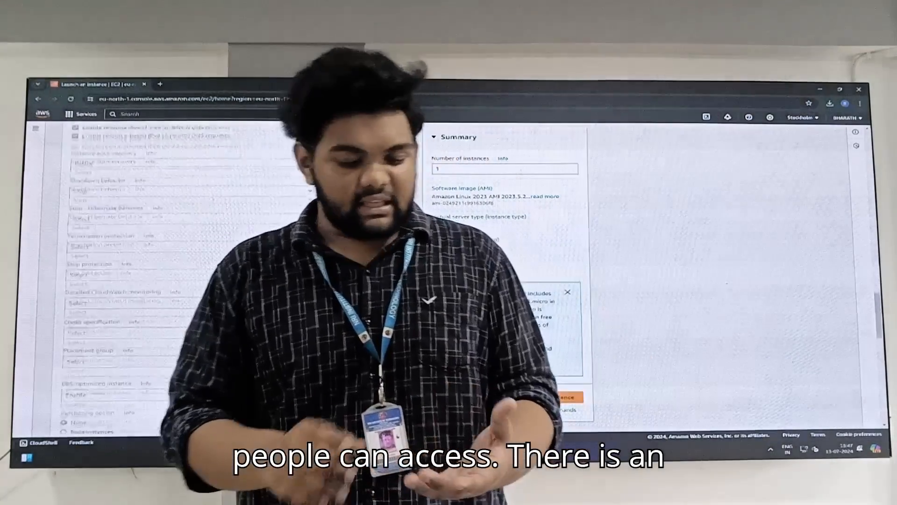
scroll(251, 313, "down", 1)
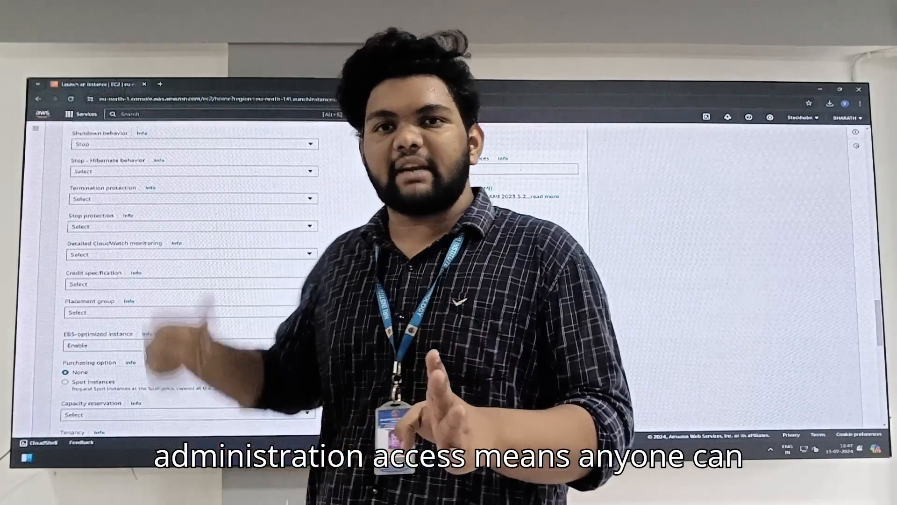
scroll(191, 281, "down", 5)
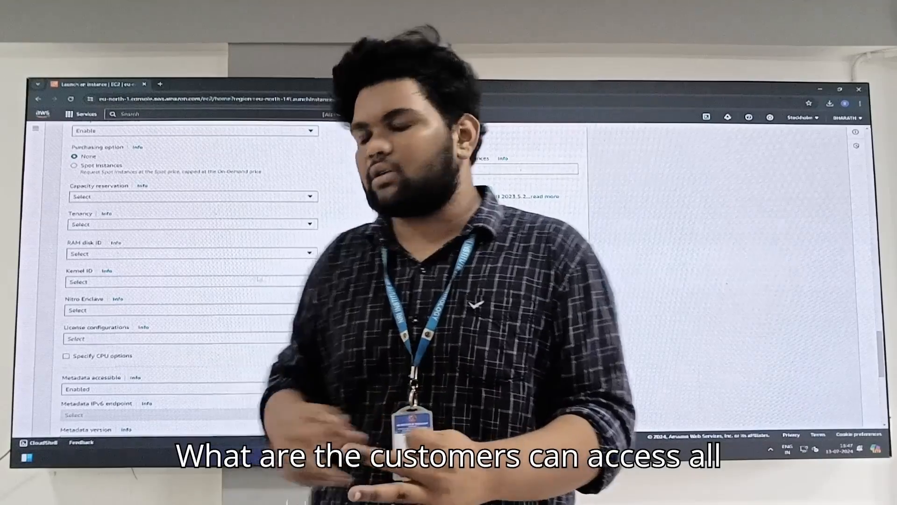
scroll(198, 317, "down", 6)
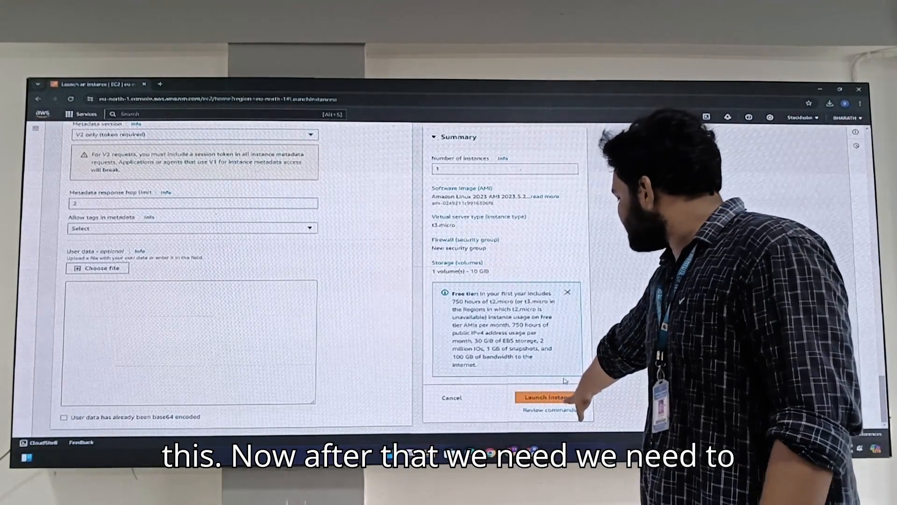
Step: Launch the instance, choosing to proceed without a key pair
left_click(548, 397)
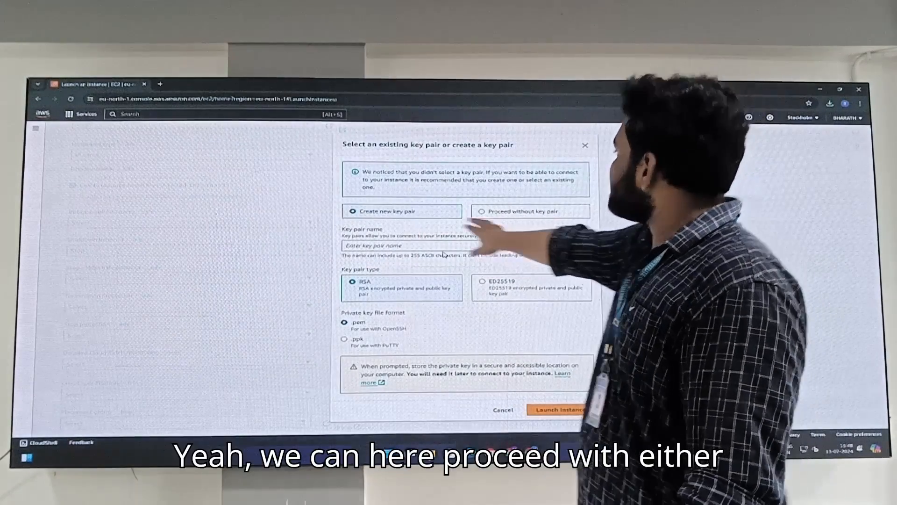
left_click(511, 213)
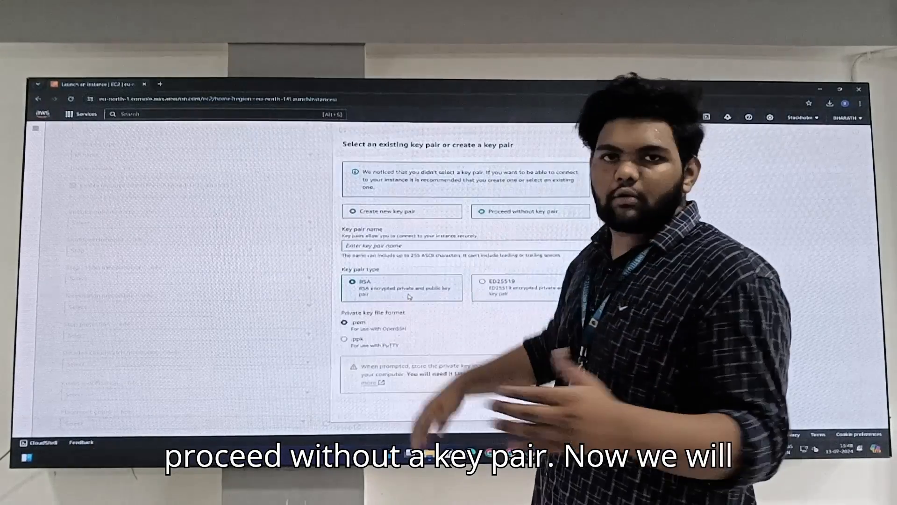
left_click(409, 297)
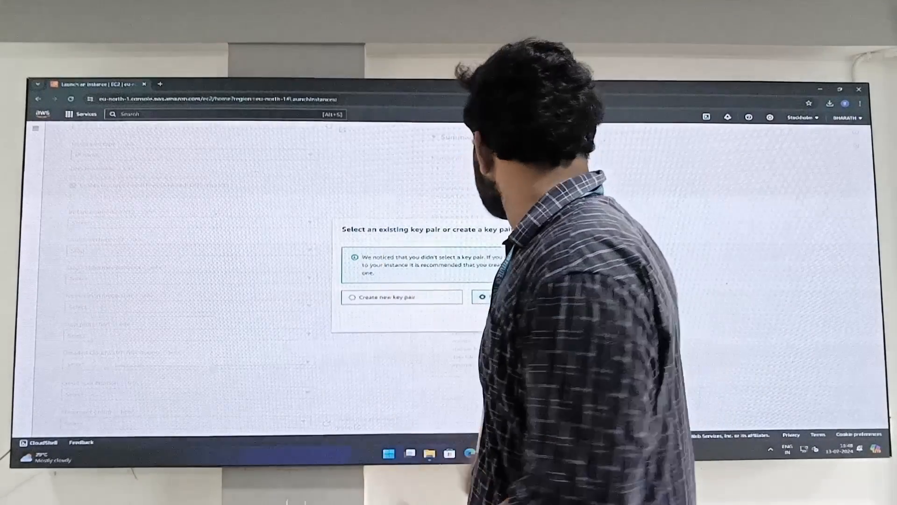
left_click(571, 320)
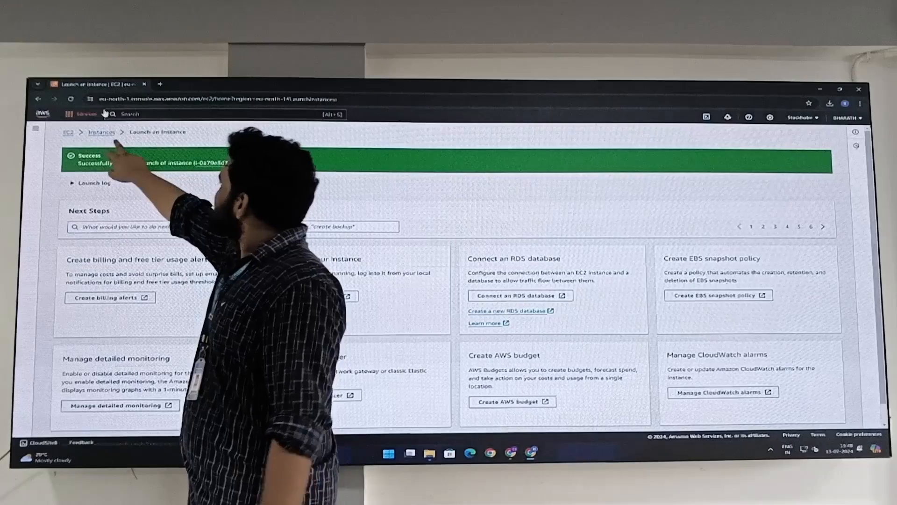
Step: Rename the second instance in the Instances list to server2 and deselect it
left_click(101, 132)
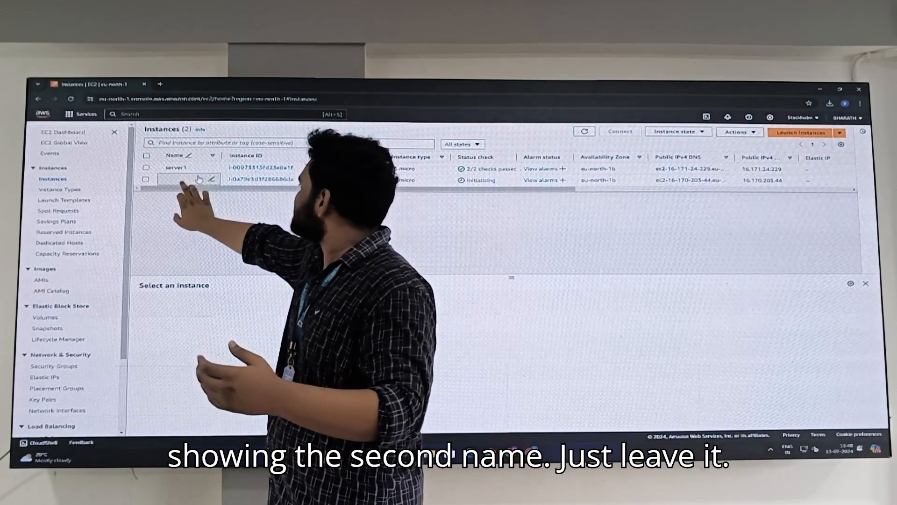
left_click(213, 180)
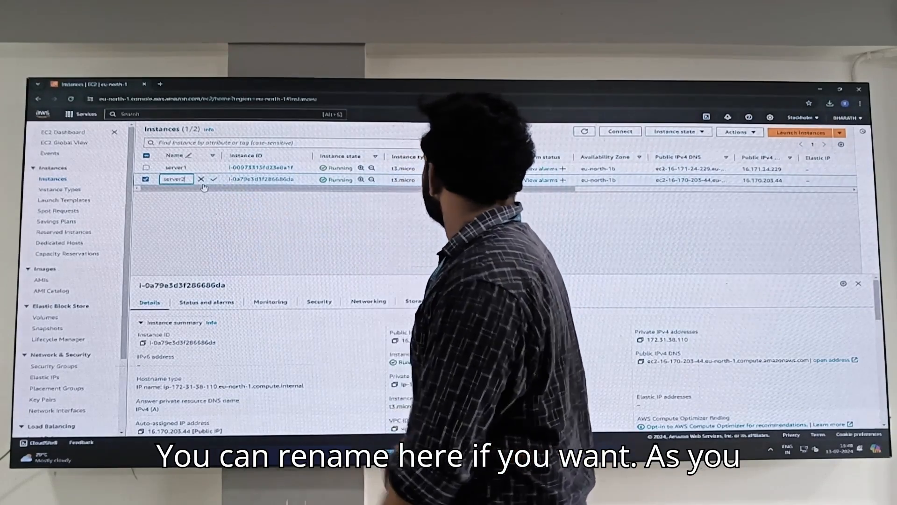
left_click(214, 179)
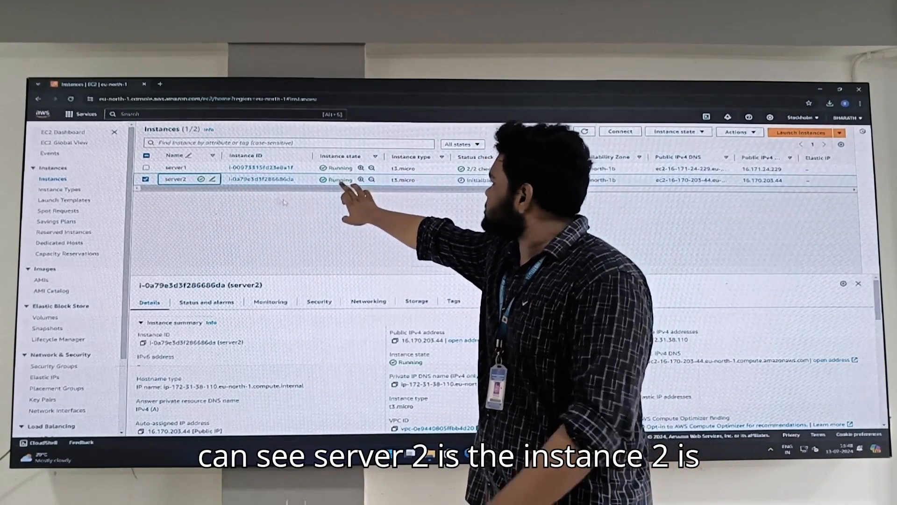
left_click(146, 179)
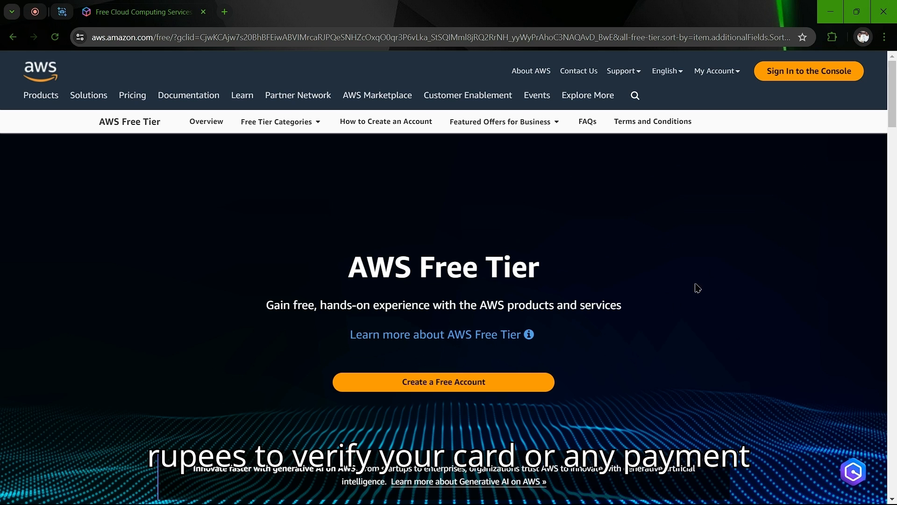
Step: Sign in, open EC2 from Recently visited, and show only running instances
left_click(790, 83)
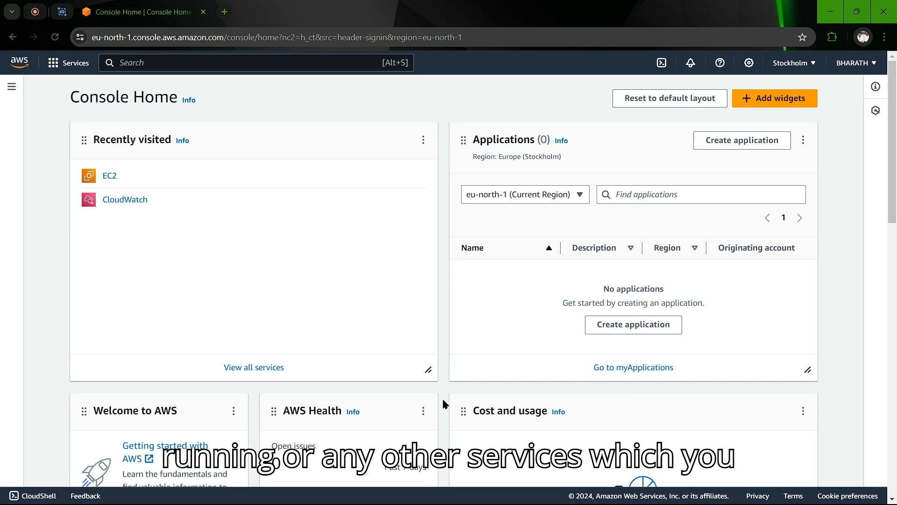
scroll(443, 402, "down", 4)
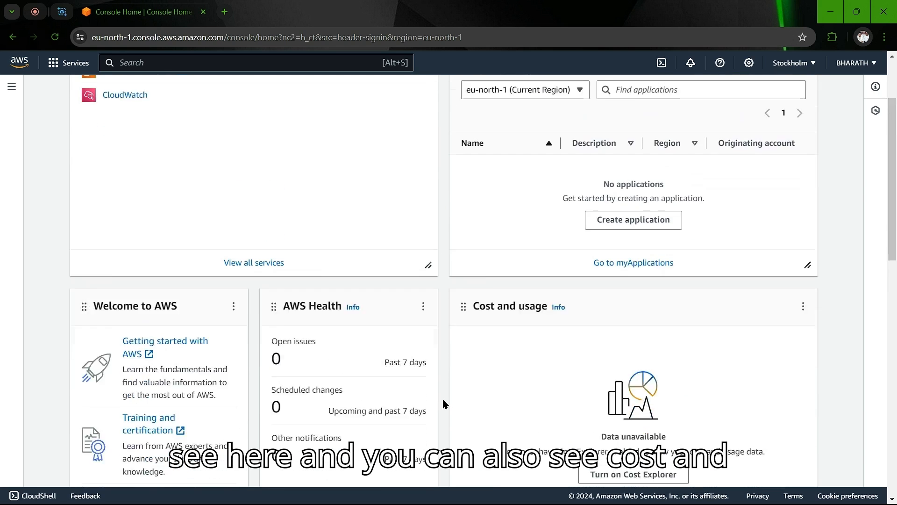
scroll(443, 402, "down", 3)
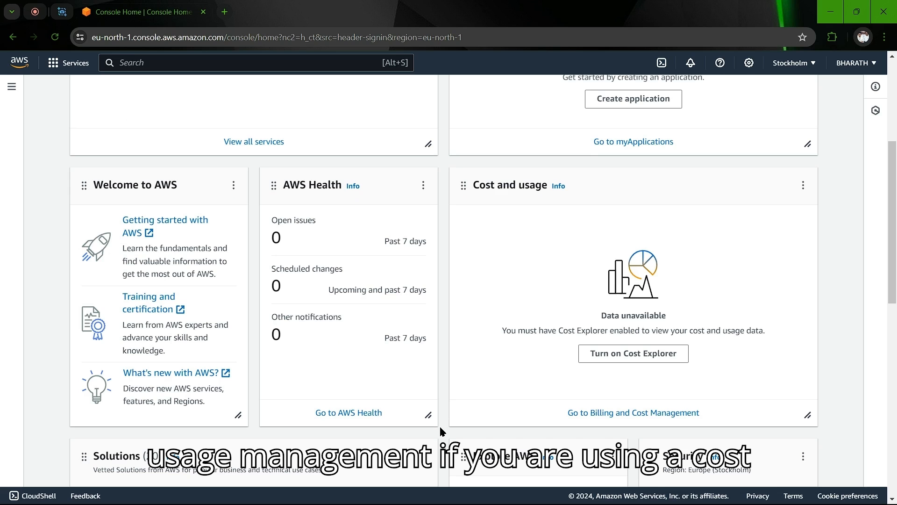
scroll(440, 430, "down", 4)
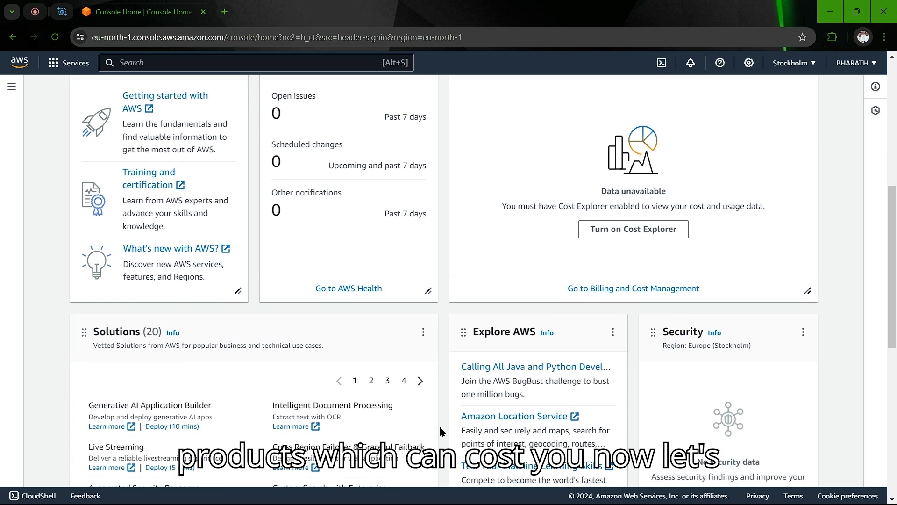
scroll(440, 430, "up", 8)
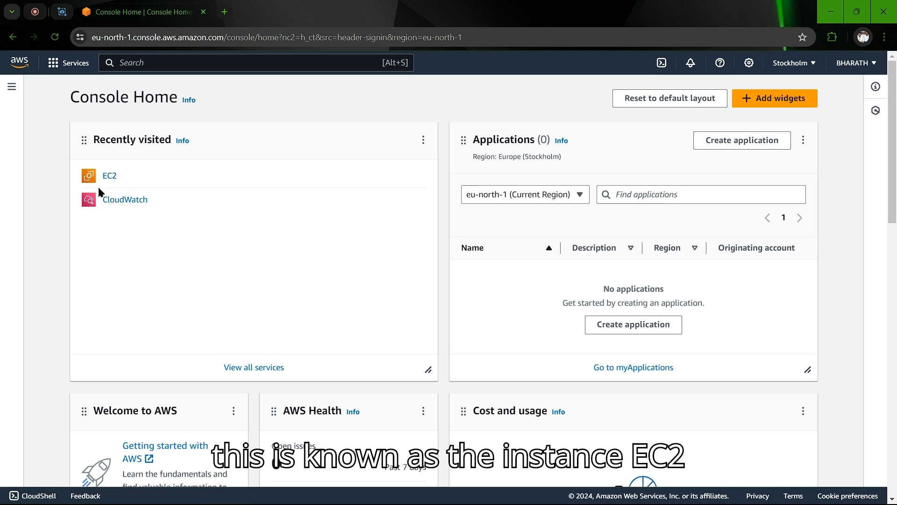
left_click(108, 177)
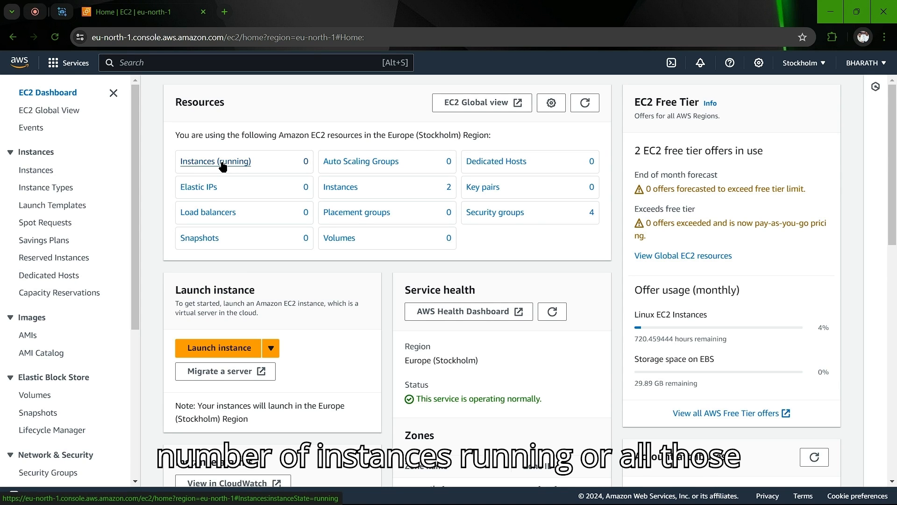
left_click(224, 164)
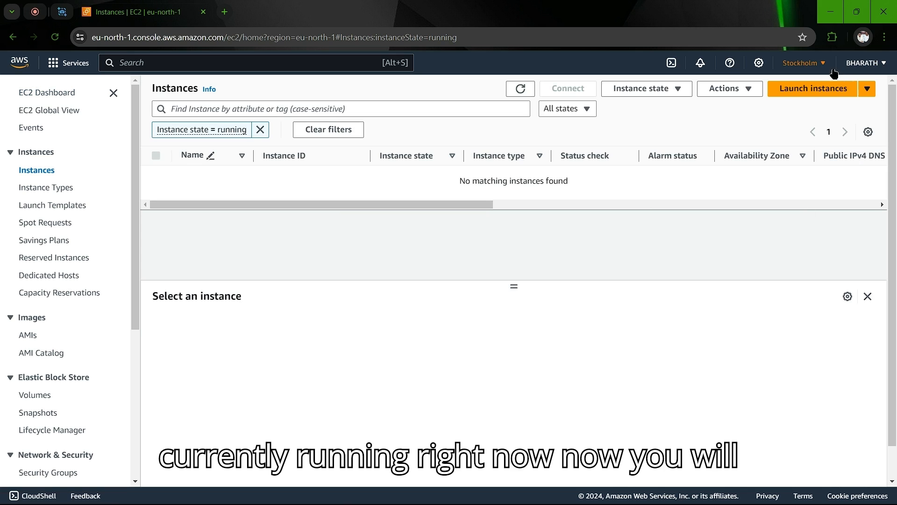
Step: Open a new launch form and name the instance server1
left_click(811, 100)
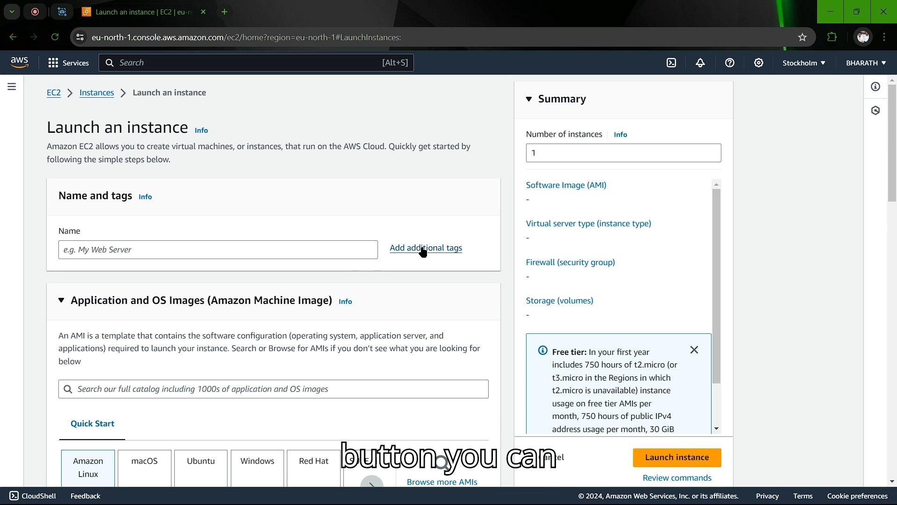
left_click(295, 251)
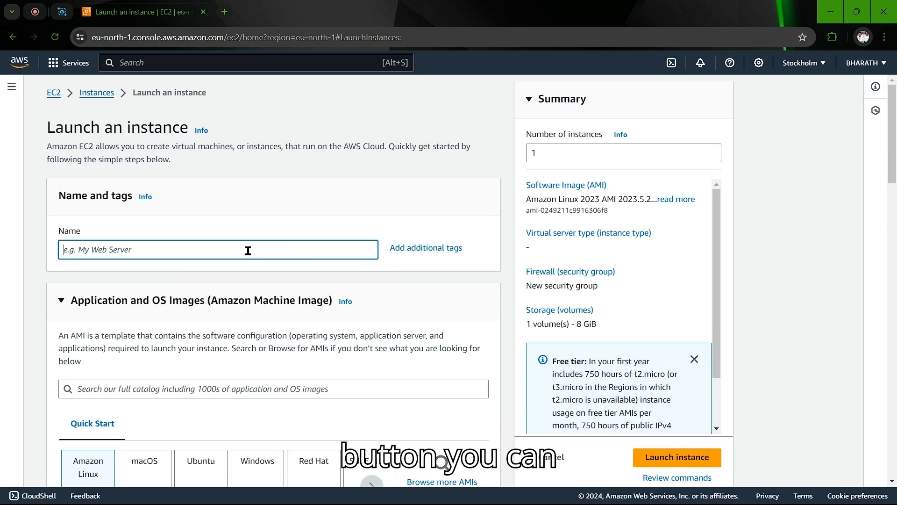
type("server1")
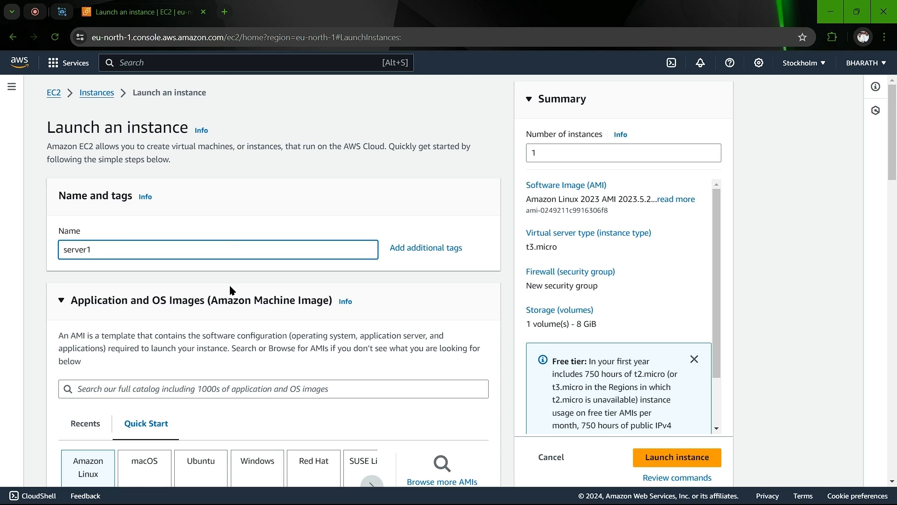
scroll(226, 346, "down", 4)
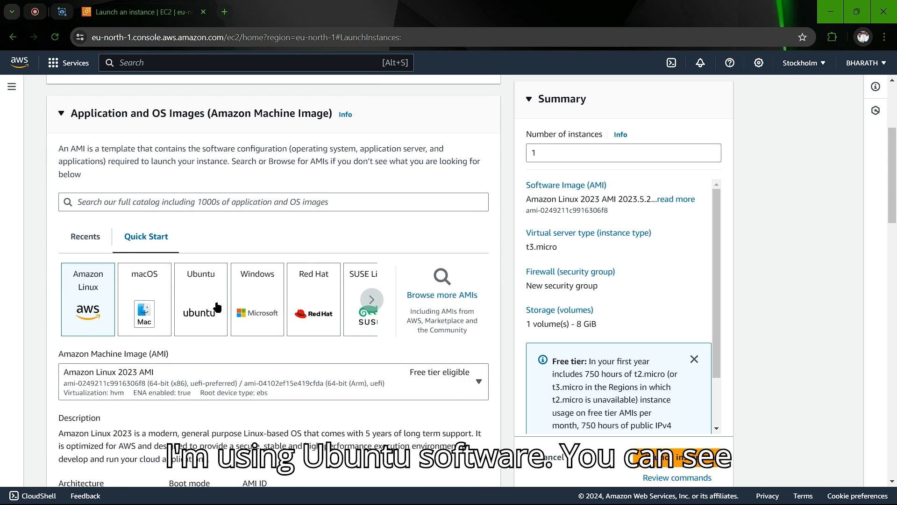
Step: Pick the Ubuntu Quick Start image, keeping Ubuntu Server 24.04 LTS (HVM), SSD Volume Type
left_click(216, 307)
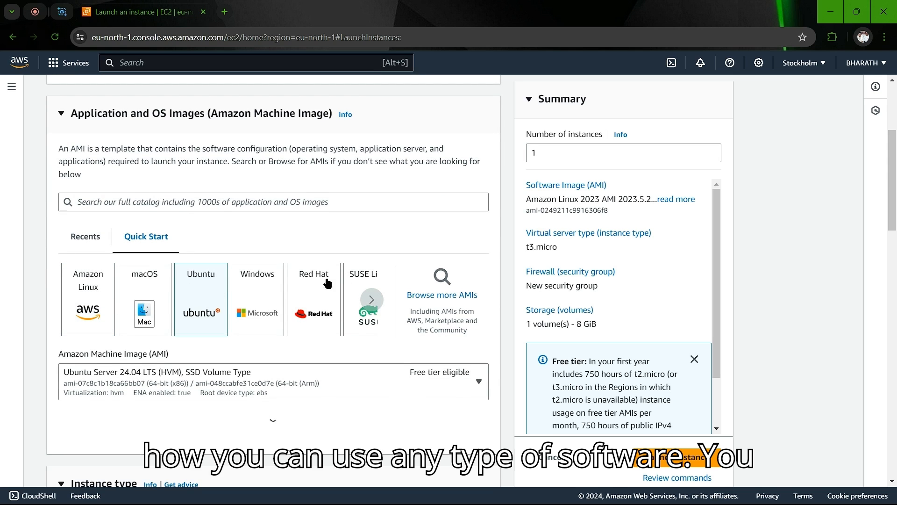
left_click(374, 301)
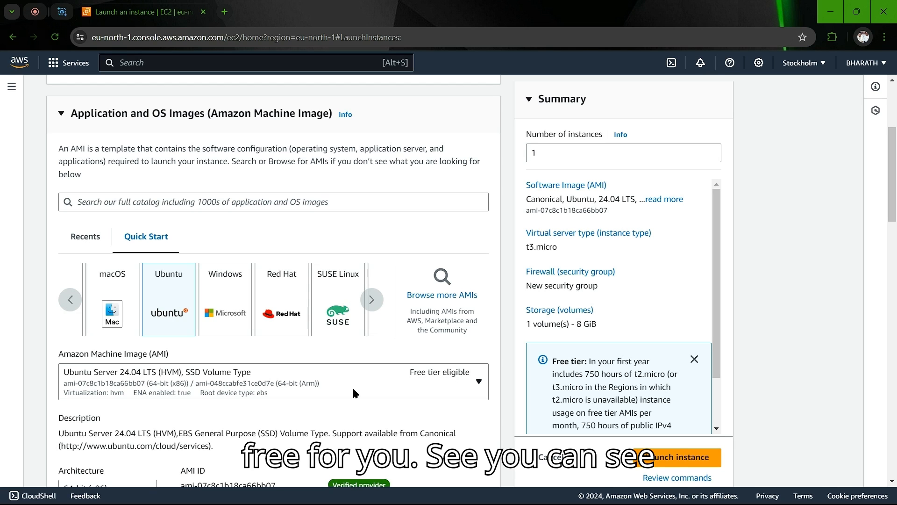
left_click(423, 386)
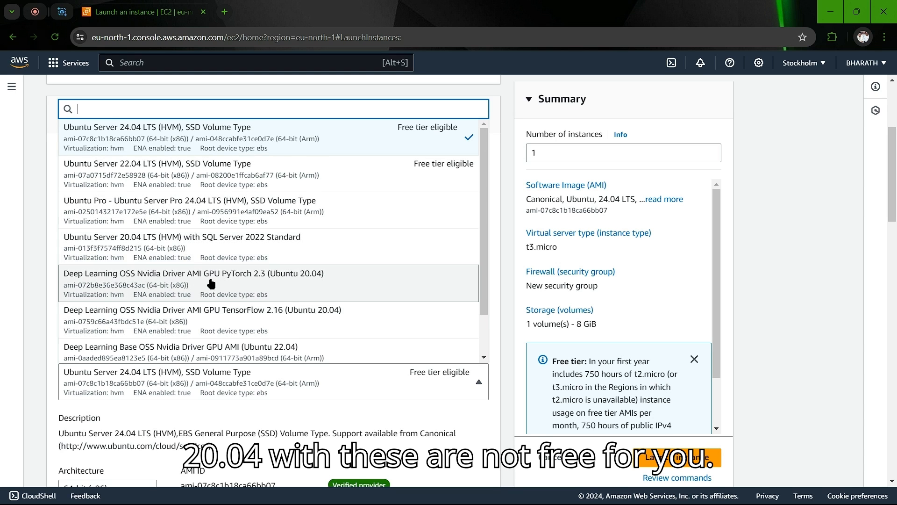
scroll(211, 282, "down", 1)
scroll(210, 283, "up", 2)
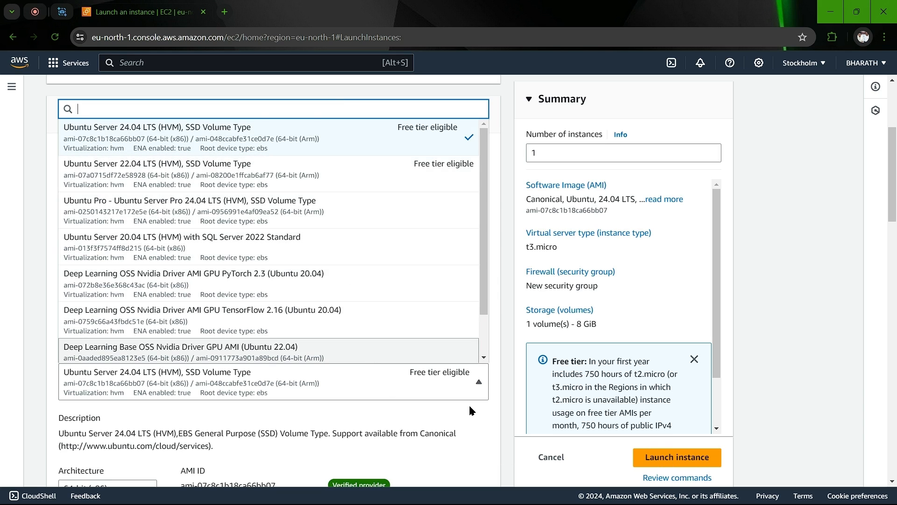
left_click(479, 389)
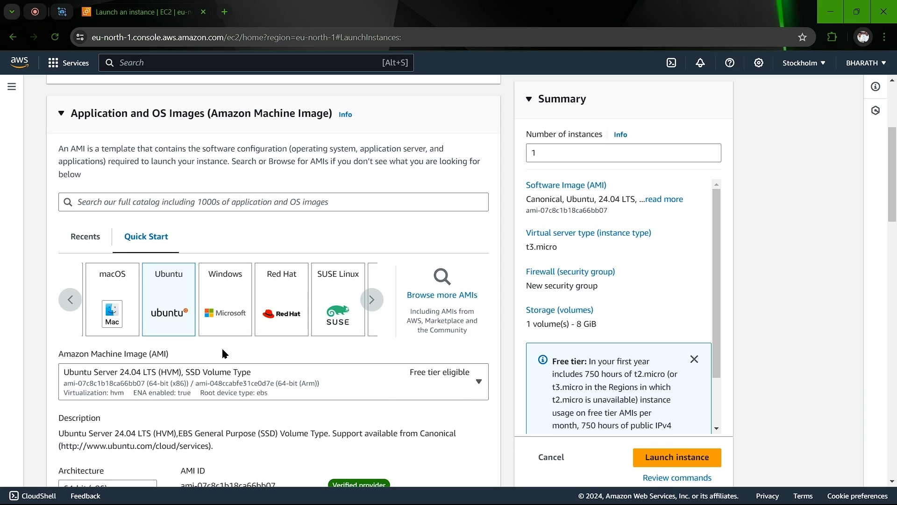
scroll(209, 337, "down", 4)
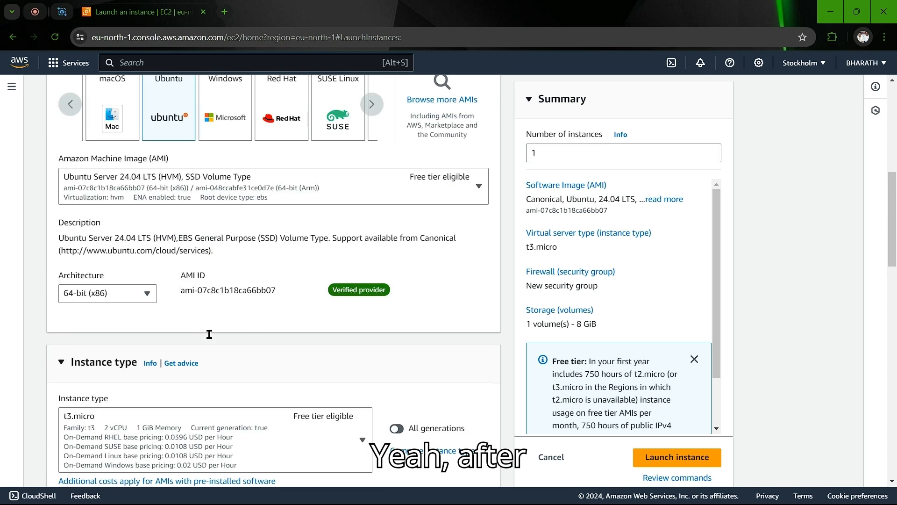
scroll(145, 353, "down", 3)
scroll(145, 353, "up", 1)
scroll(145, 354, "down", 2)
scroll(145, 351, "up", 1)
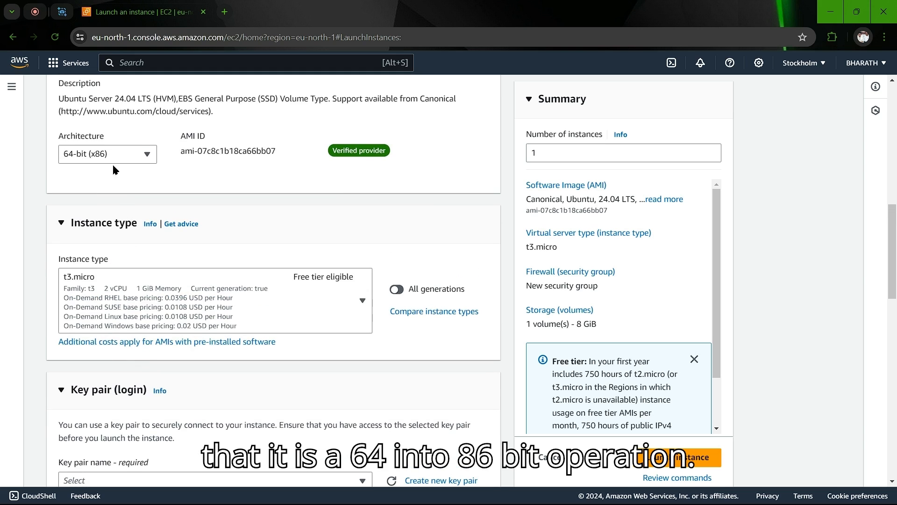
scroll(153, 349, "down", 2)
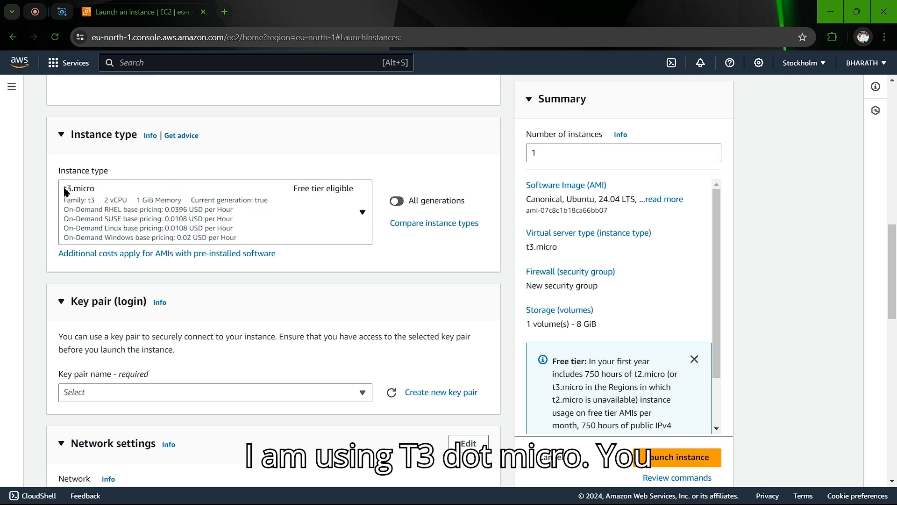
left_click(362, 213)
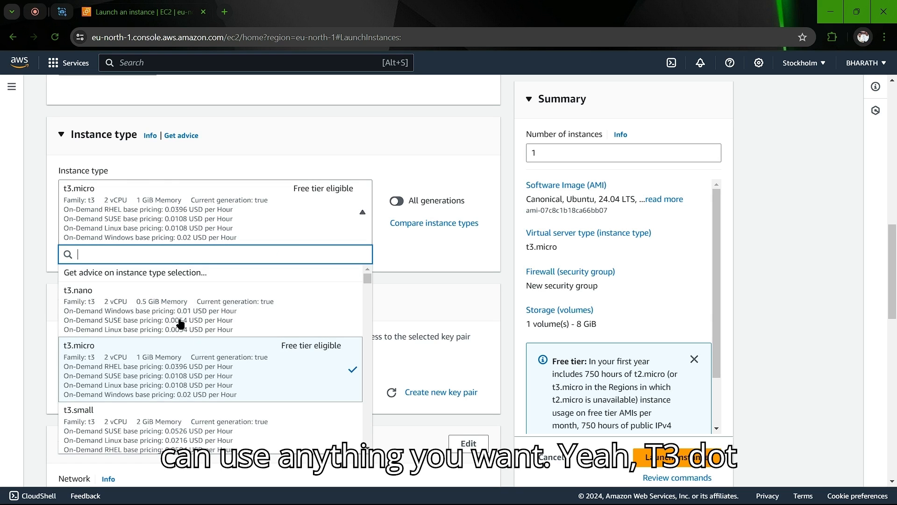
scroll(164, 353, "down", 2)
scroll(164, 356, "down", 10)
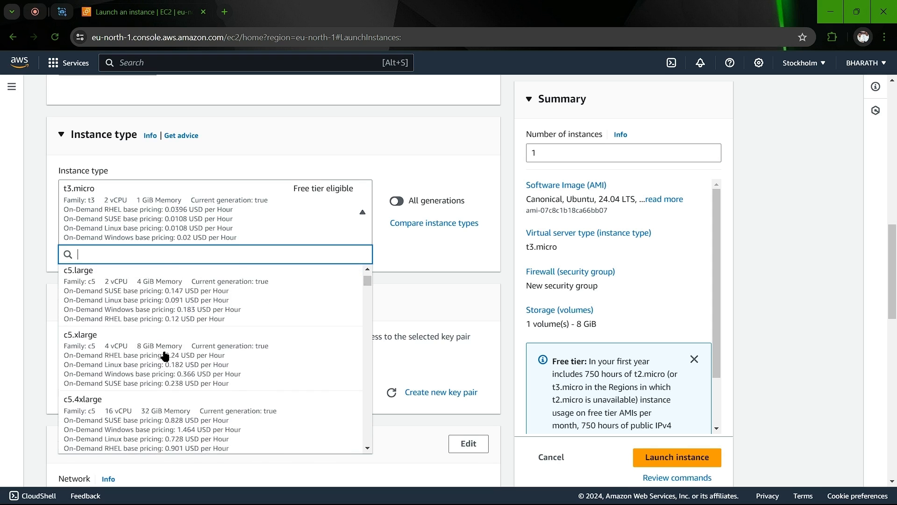
scroll(165, 356, "up", 12)
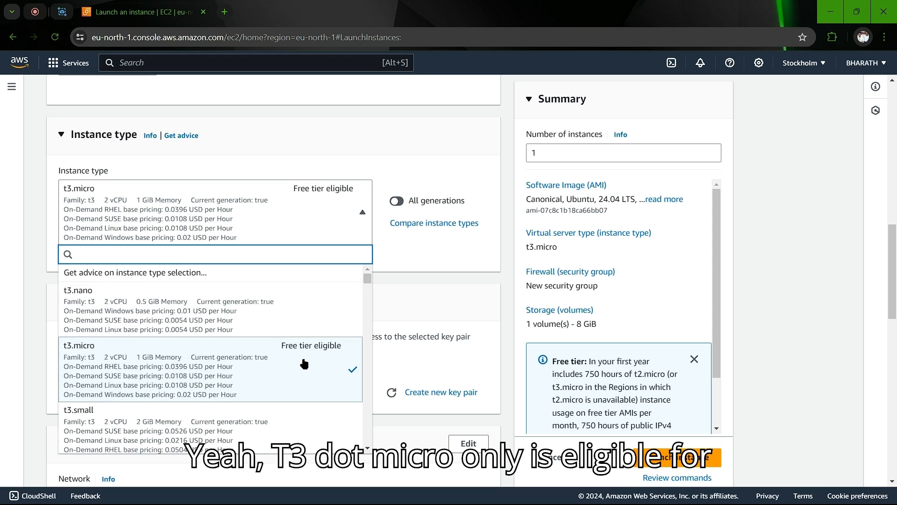
scroll(288, 369, "down", 10)
scroll(288, 368, "down", 15)
scroll(288, 368, "down", 15)
scroll(287, 369, "up", 15)
scroll(286, 368, "up", 20)
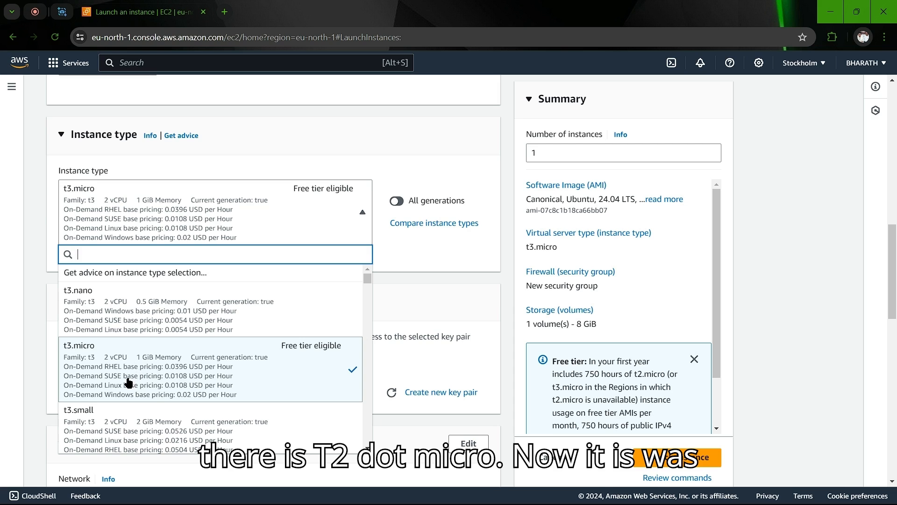
left_click(94, 374)
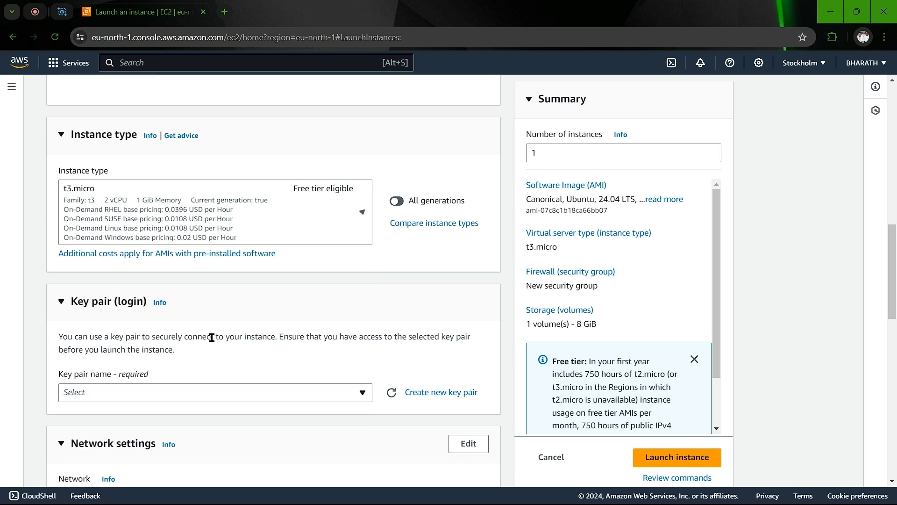
Step: Review network and storage settings and dismiss the 0.0.0.0/0 access warning
scroll(165, 337, "down", 2)
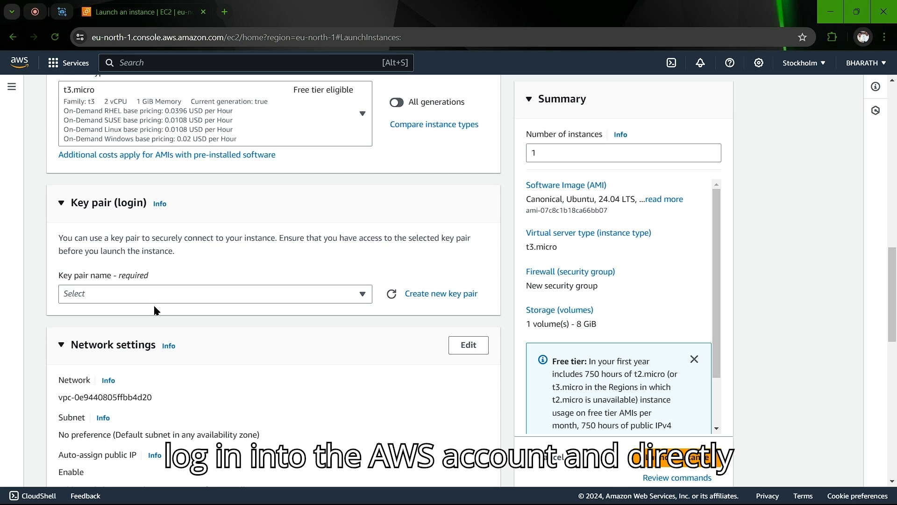
scroll(155, 307, "down", 2)
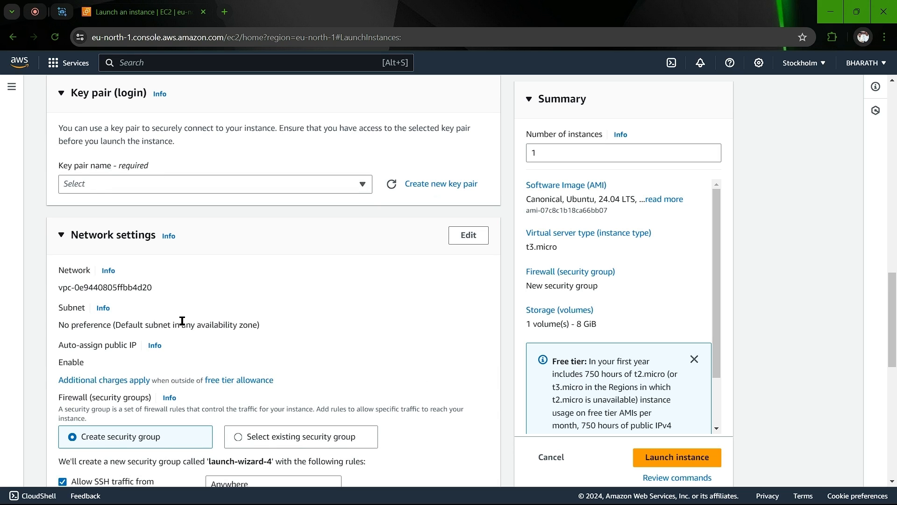
scroll(182, 321, "down", 5)
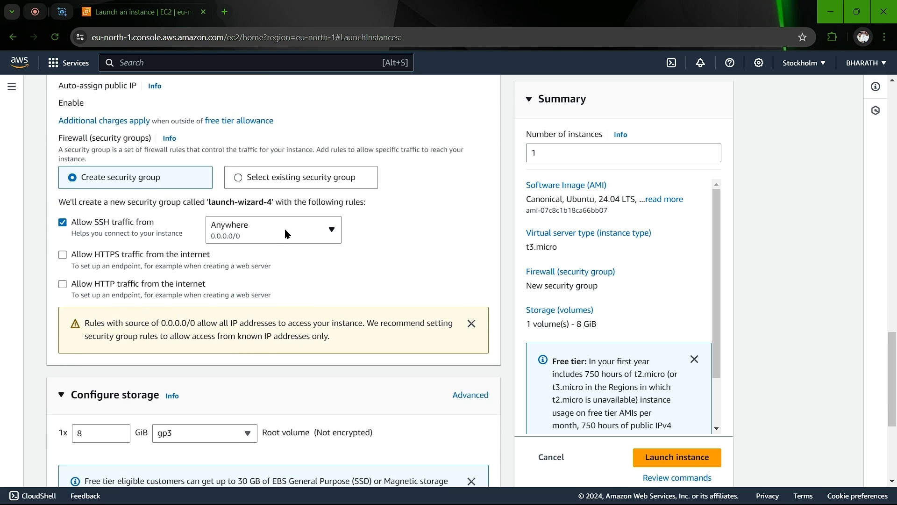
scroll(263, 345, "down", 4)
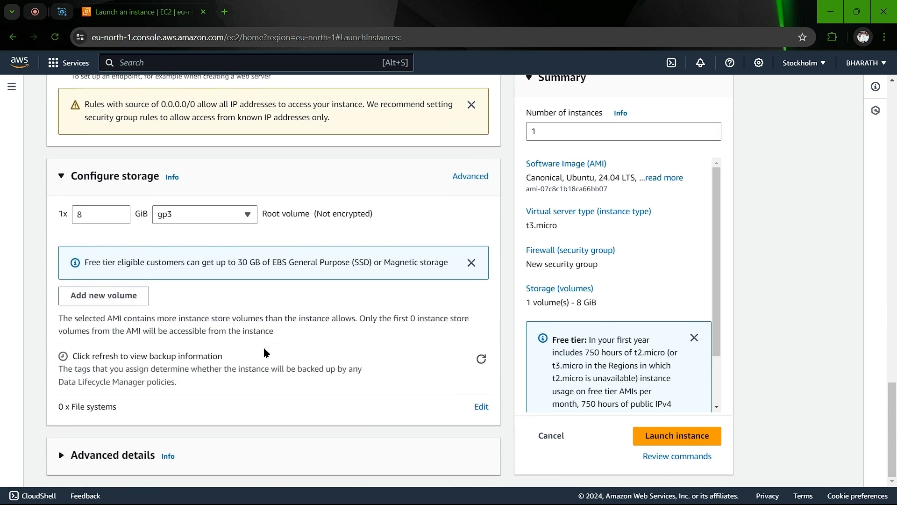
scroll(264, 353, "up", 6)
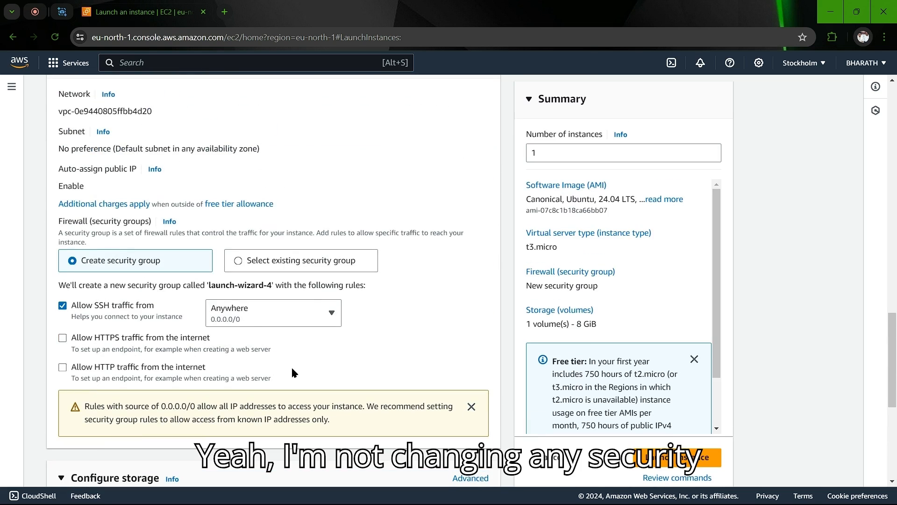
left_click(471, 406)
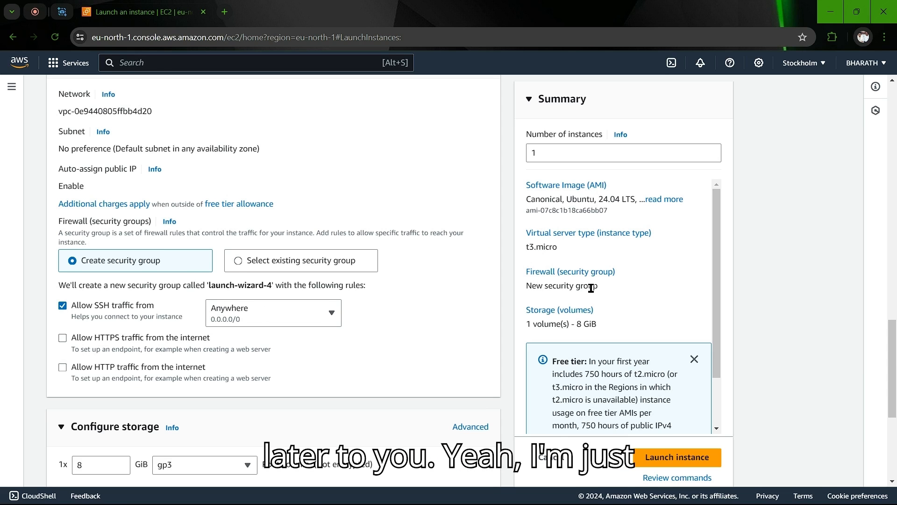
scroll(591, 288, "up", 1)
scroll(591, 287, "down", 2)
scroll(591, 288, "up", 2)
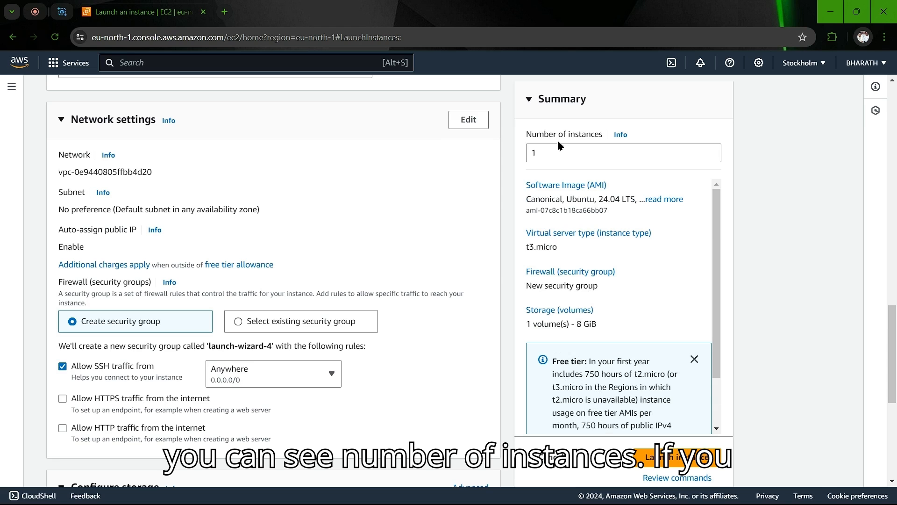
Step: Set Number of instances to 1
left_click(546, 153)
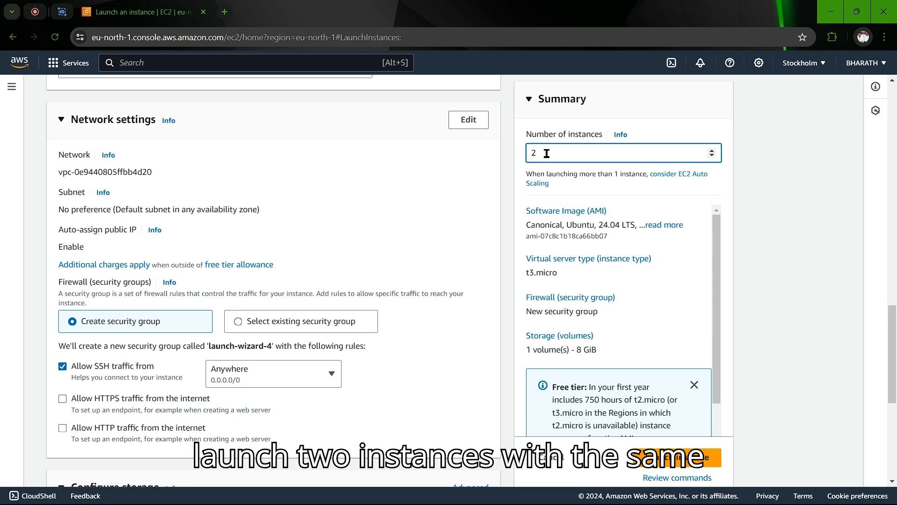
type("1")
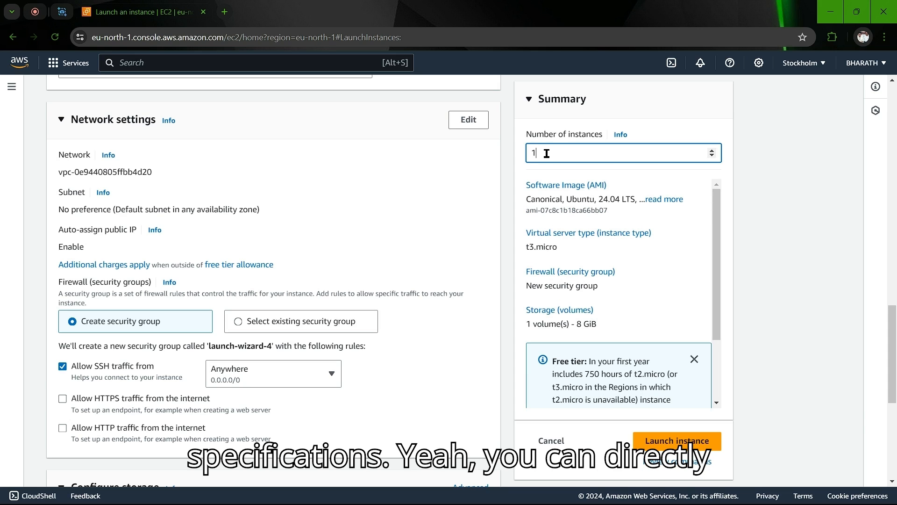
scroll(583, 325, "down", 2)
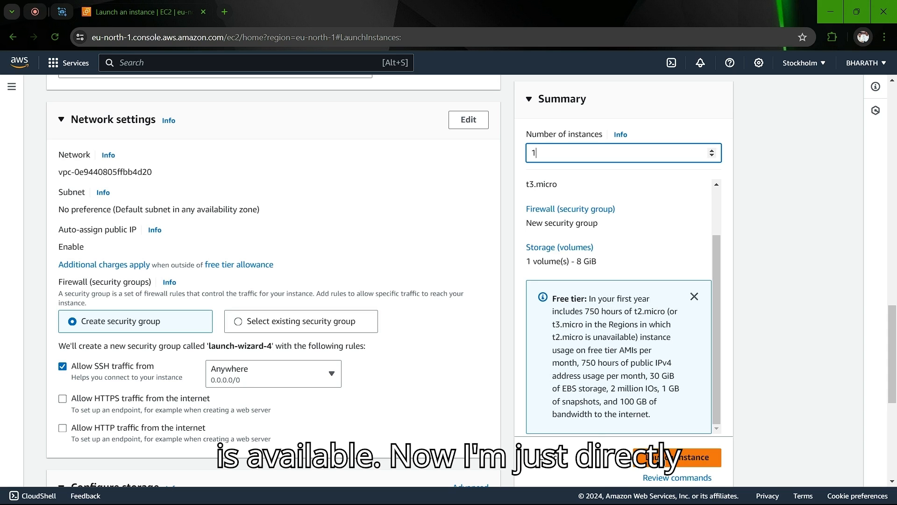
Step: Launch server3, proceeding without a key pair
left_click(660, 460)
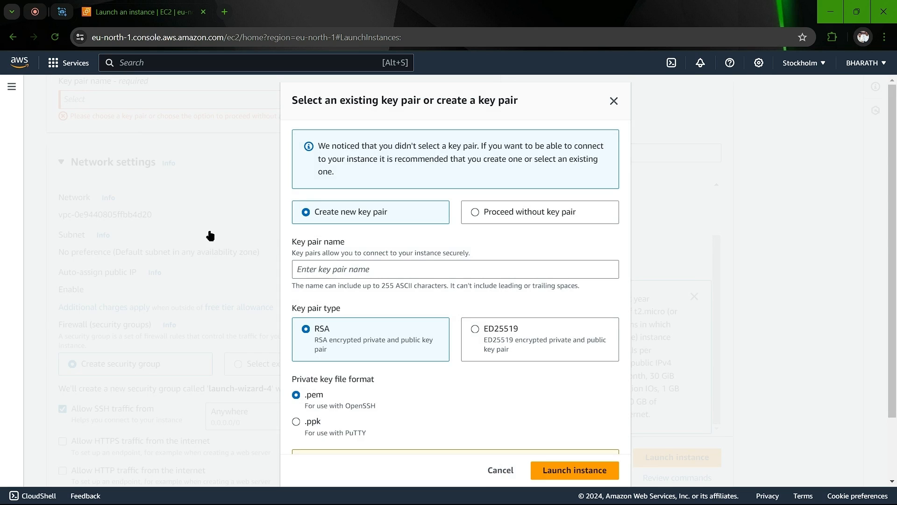
left_click(614, 101)
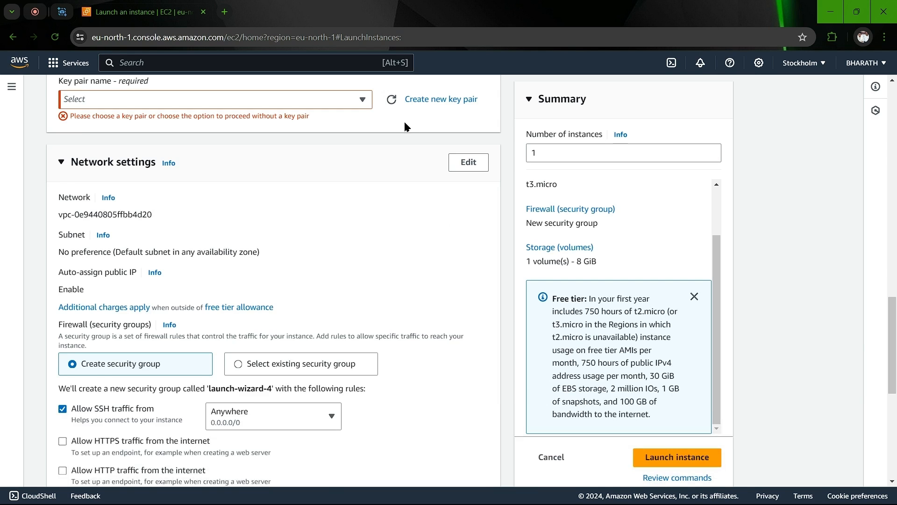
scroll(209, 141, "up", 2)
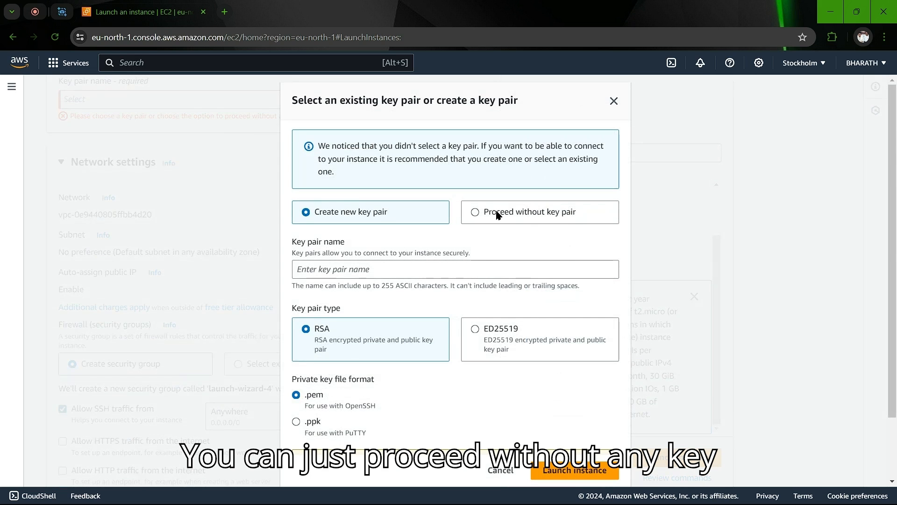
left_click(497, 213)
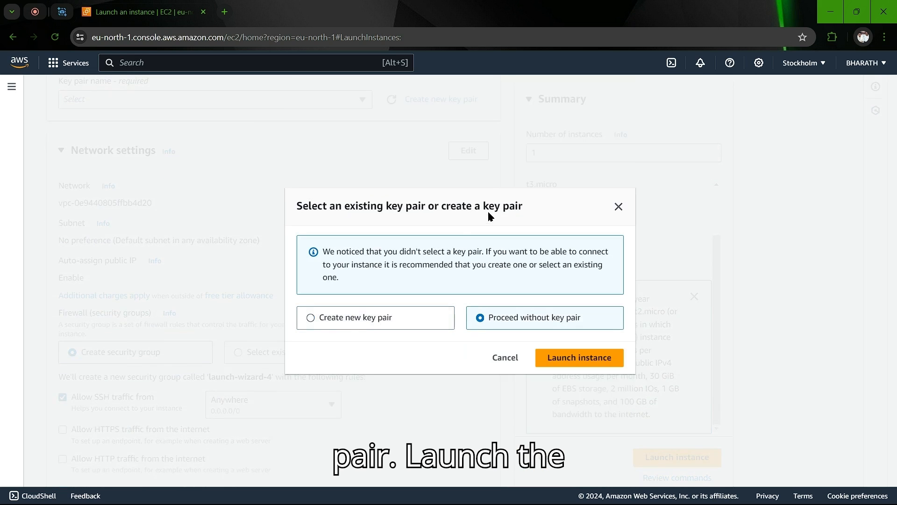
left_click(584, 360)
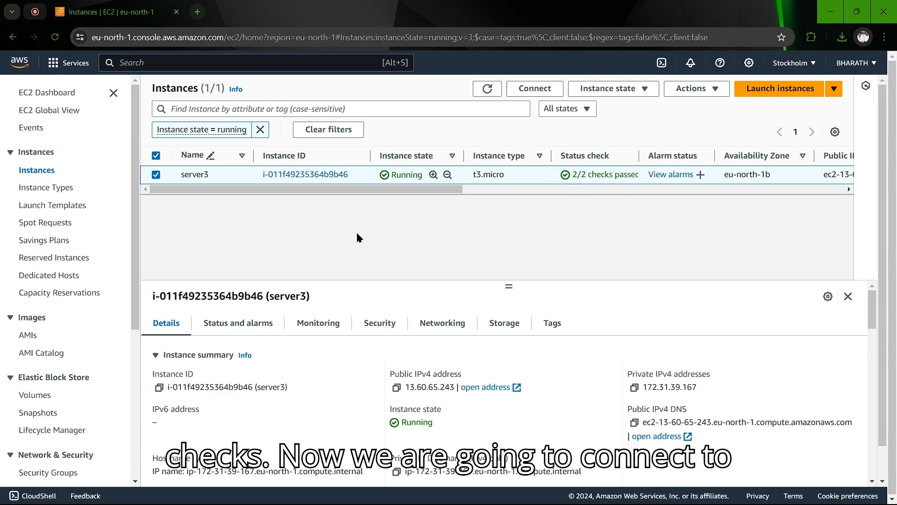
Step: Open server3's instance details and its Connect page
left_click(271, 174)
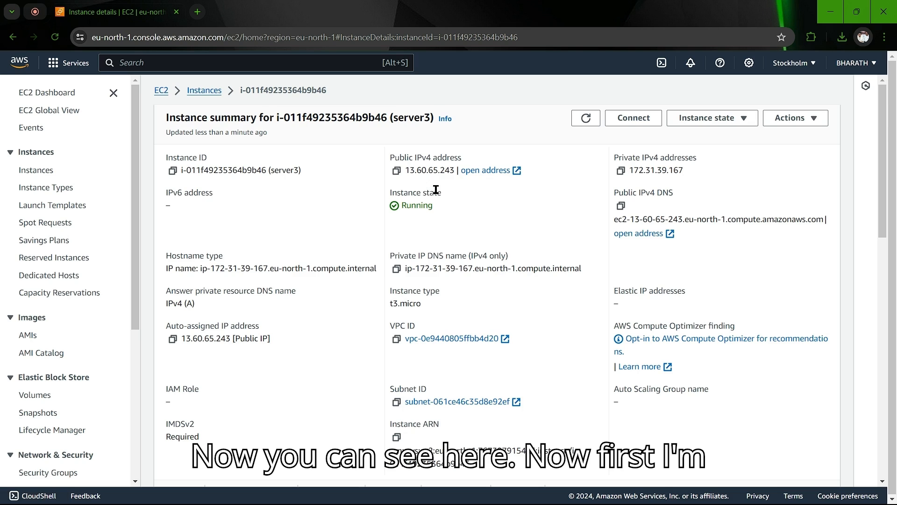
left_click(634, 118)
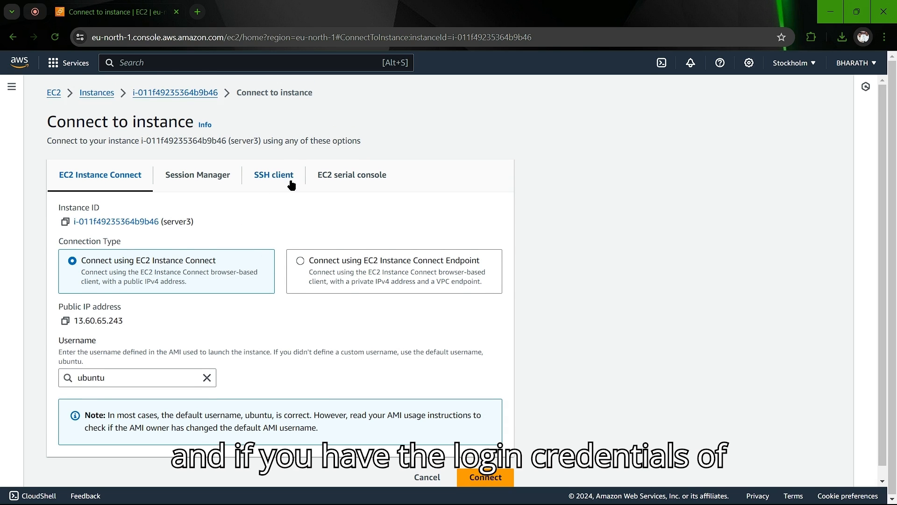
Step: Connect to server3 as ubuntu through EC2 Instance Connect and focus the terminal
scroll(251, 190, "down", 1)
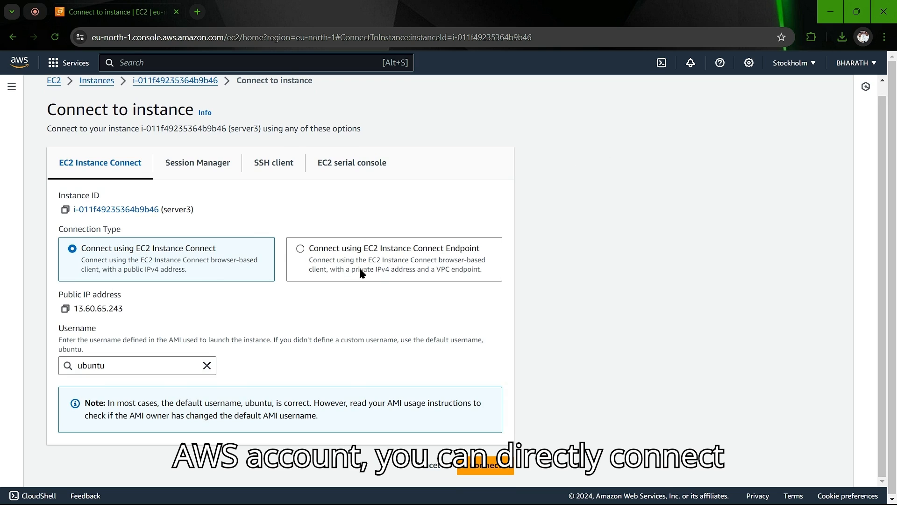
left_click(481, 467)
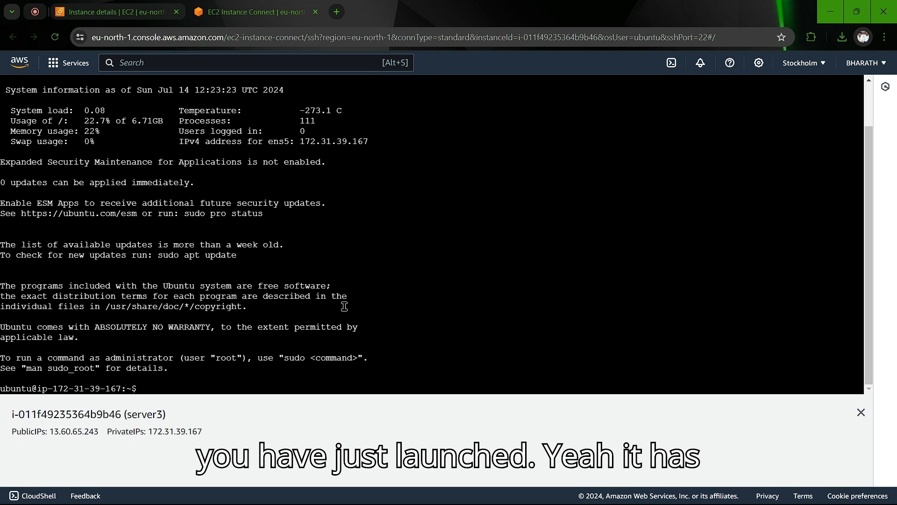
left_click(167, 387)
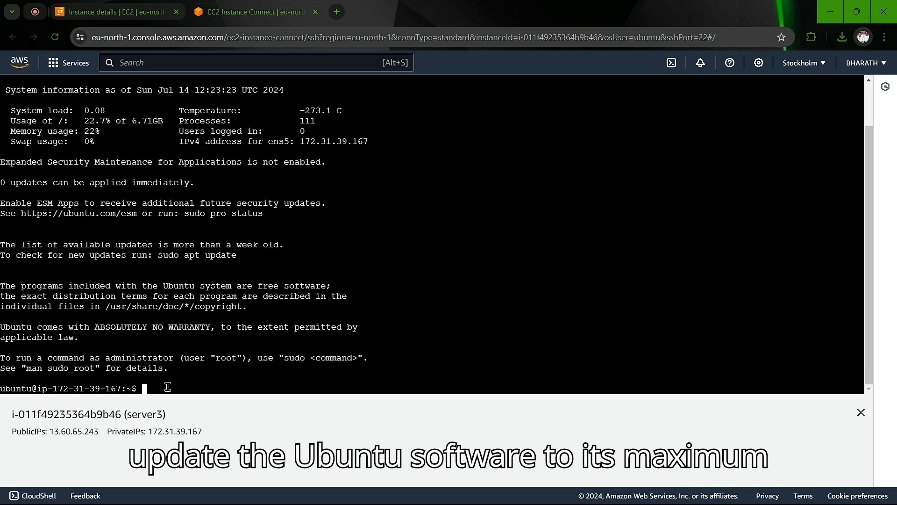
Step: Refresh server3's package lists with sudo apt-get update
type("sudo apt-get")
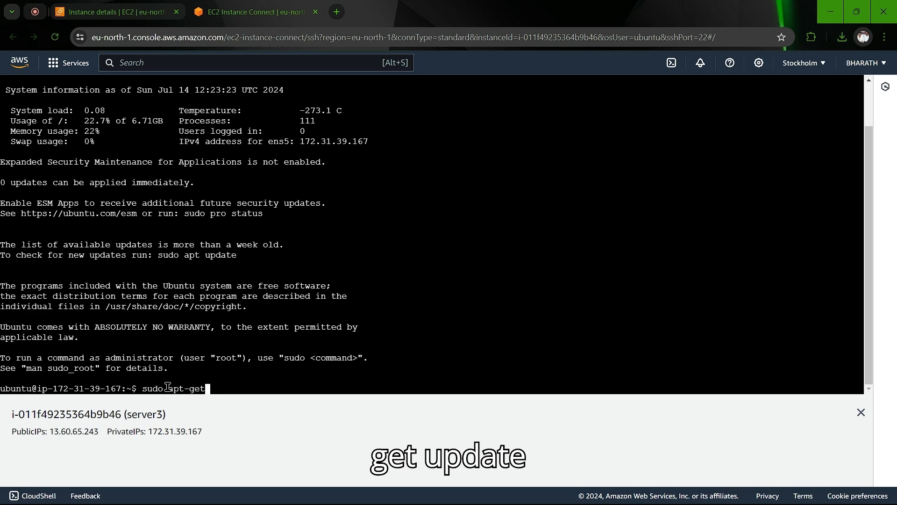
type(" update")
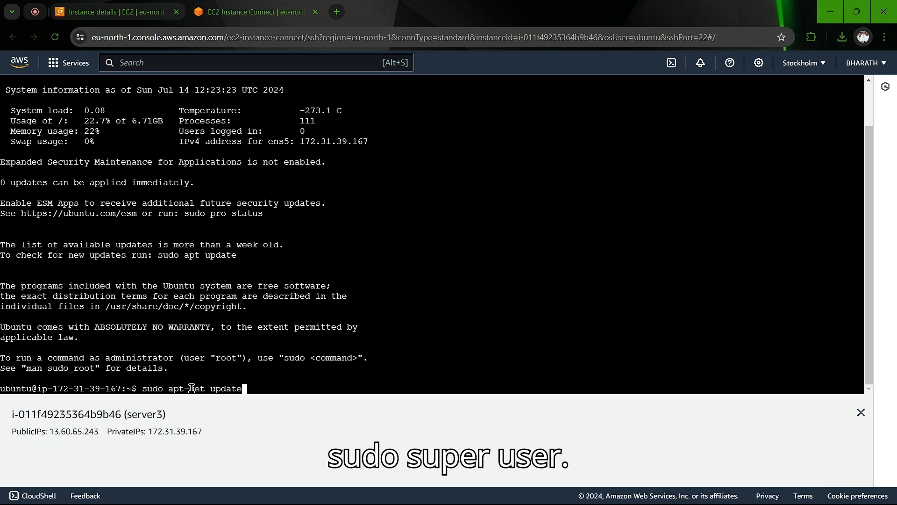
key("Return")
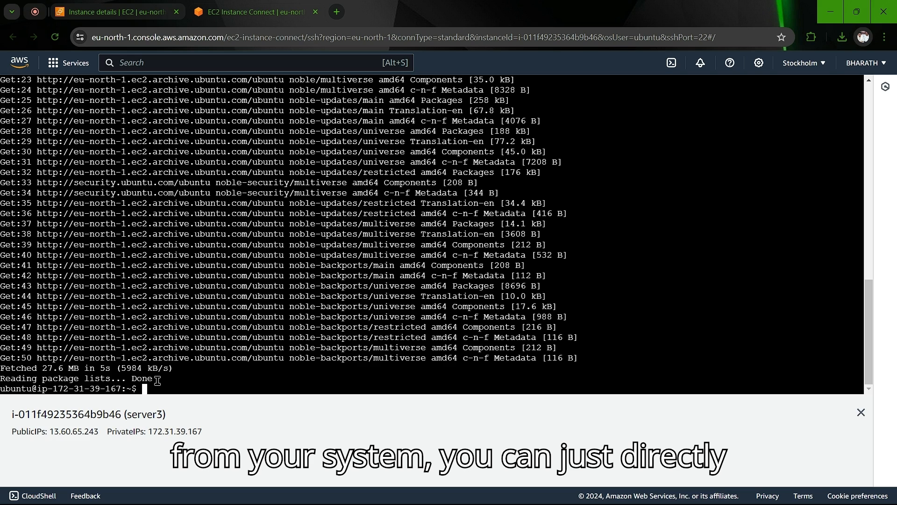
left_click(337, 12)
Step: Go to GitHub and open the django-on-ec2-develop repository
type("git")
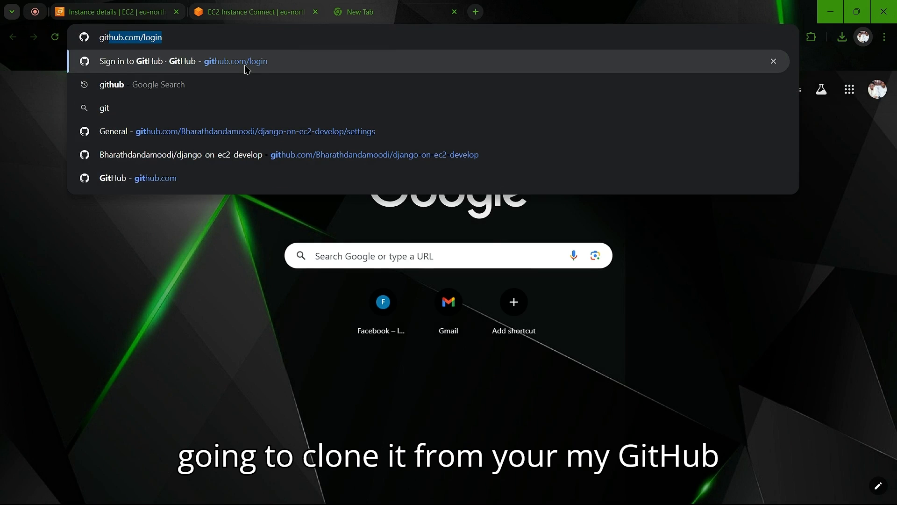
left_click(247, 67)
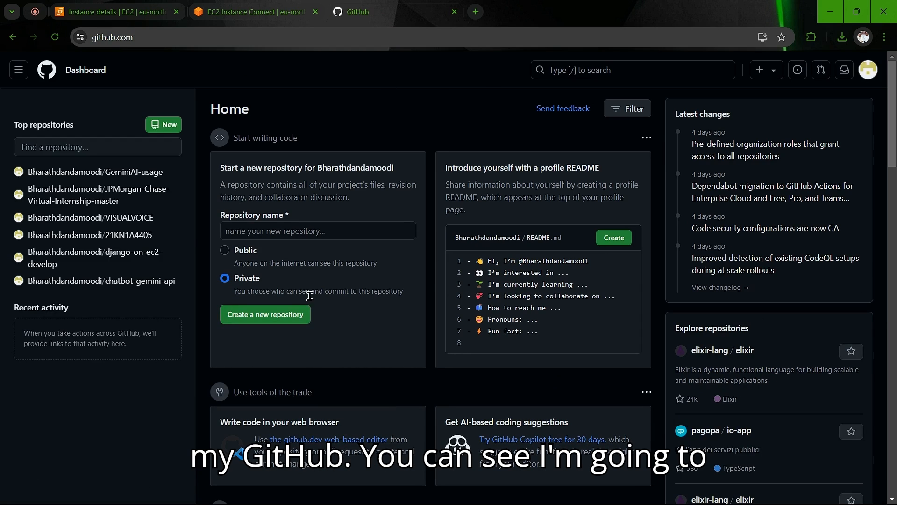
left_click(110, 256)
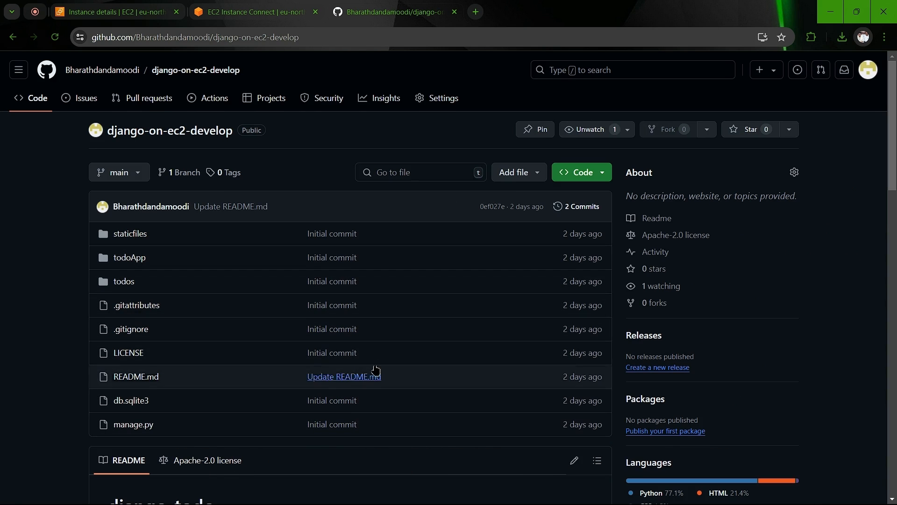
Step: Review the repository README and select the repository's URL in the address bar
scroll(347, 376, "down", 3)
scroll(345, 378, "up", 3)
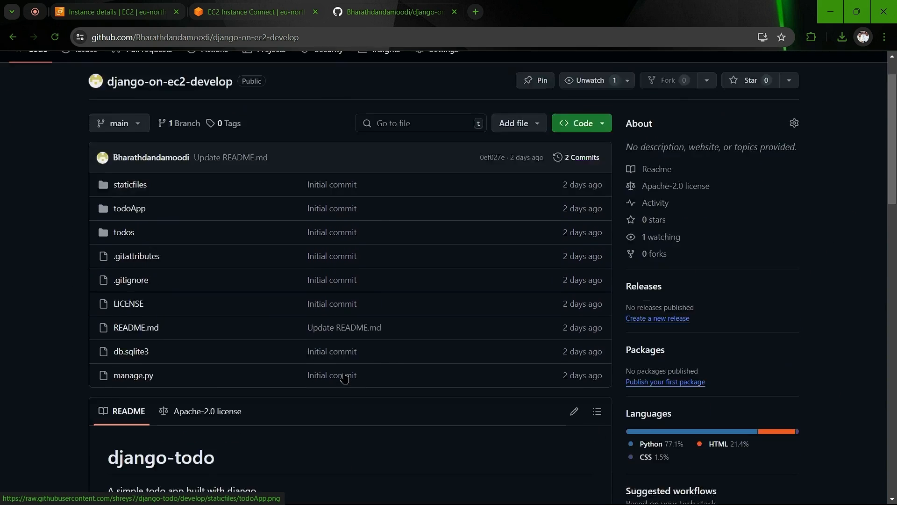
scroll(344, 378, "down", 9)
scroll(344, 378, "up", 4)
scroll(345, 377, "down", 6)
scroll(345, 378, "down", 12)
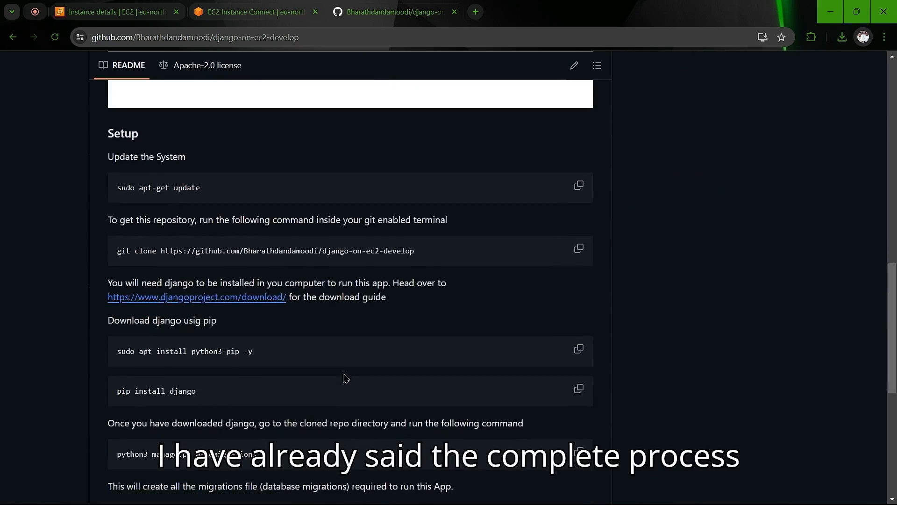
scroll(345, 378, "up", 7)
scroll(346, 377, "down", 7)
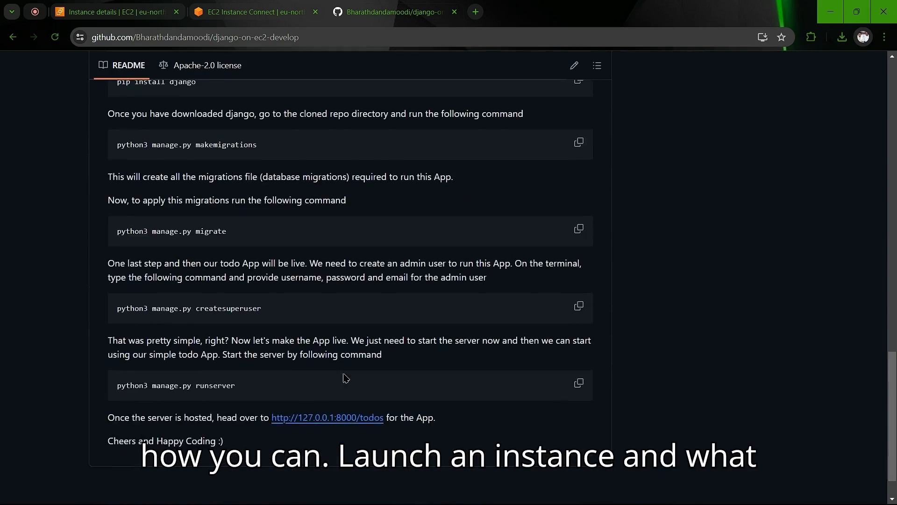
scroll(346, 378, "up", 7)
scroll(344, 376, "down", 5)
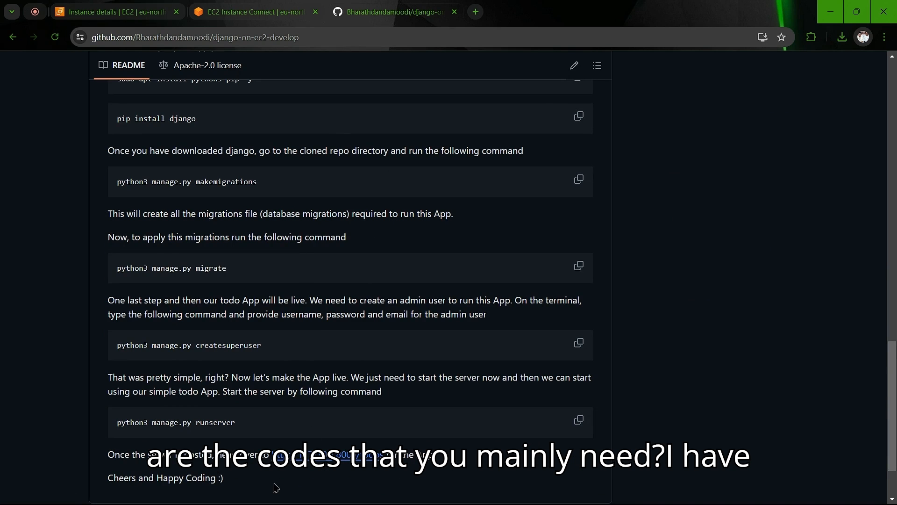
scroll(307, 353, "down", 2)
scroll(307, 354, "up", 7)
scroll(308, 353, "up", 15)
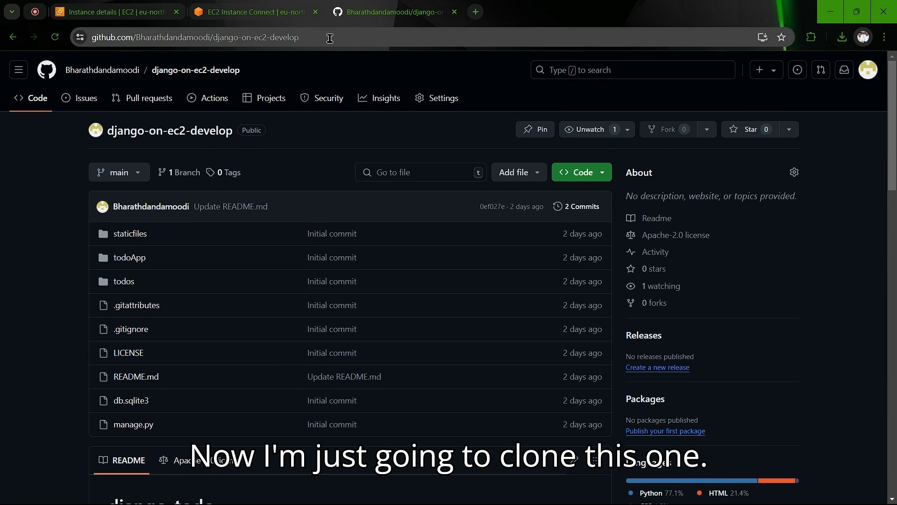
left_click(330, 38)
key("ctrl+c")
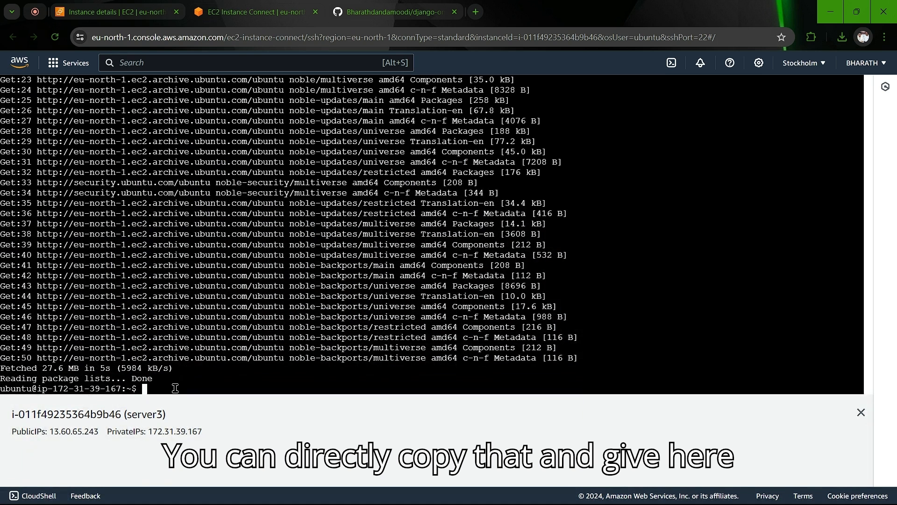
Step: Clone the repository on server3 with git clone and the pasted URL, stripping paste markers
type("git")
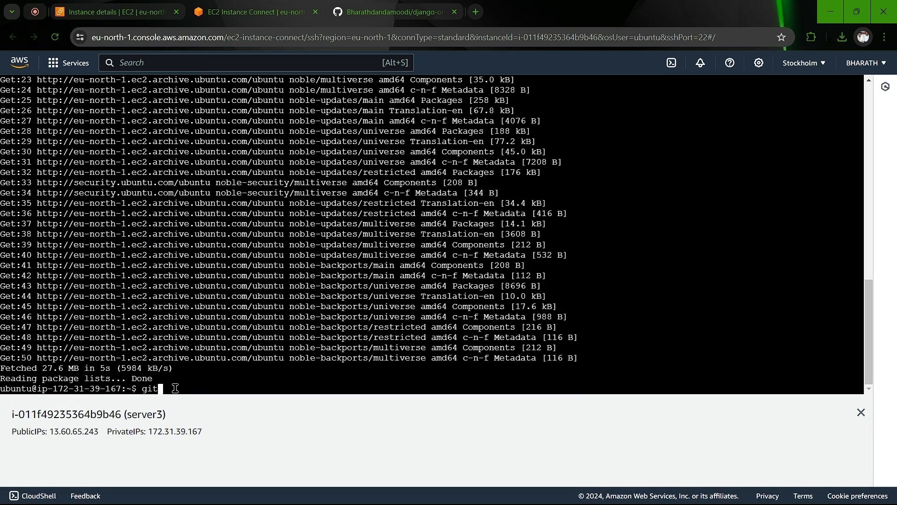
type(" clone")
key("ctrl+v")
key("BackSpace")
key("Left")
key("Left")
key("Left")
key("Left")
key("Left")
key("Left")
key("Left")
key("Left")
key("Left")
key("Left")
key("Left")
key("Left")
key("Left")
key("Left")
key("Left")
key("Left")
key("Left")
key("Left")
key("Left")
key("Left")
key("Left")
key("Left")
key("Left")
key("Left")
key("Left")
key("Left")
key("Left")
key("Left")
key("Left")
key("Left")
key("Left")
key("Left")
key("Left")
key("Left")
key("Left")
key("Left")
key("Left")
key("Left")
key("Left")
key("Left")
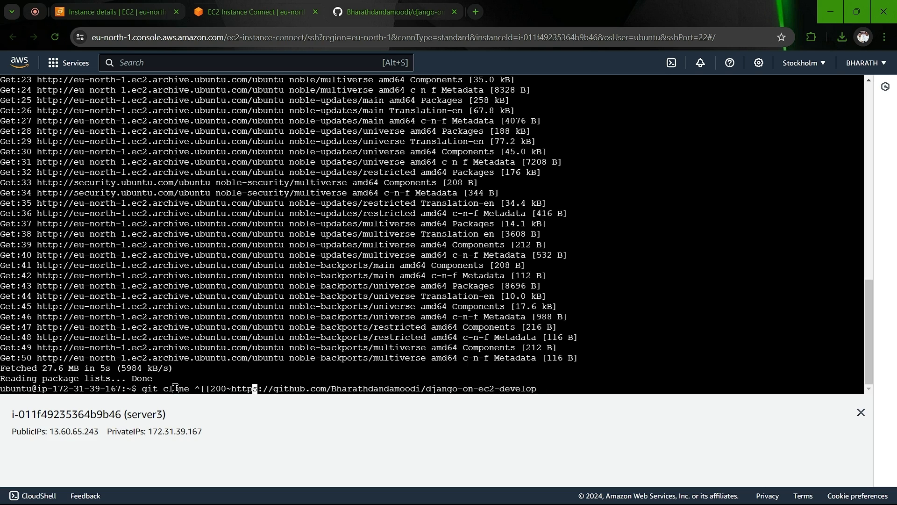
key("Right")
key("Right")
key("Right")
key("Right")
key("Right")
key("BackSpace")
key("BackSpace")
key("BackSpace")
key("BackSpace")
key("BackSpace")
key("BackSpace")
key("BackSpace")
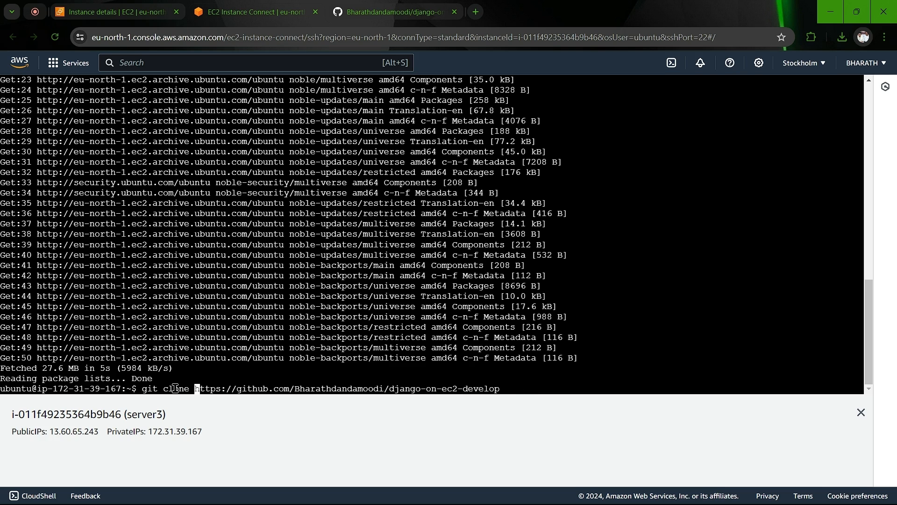
key("Return")
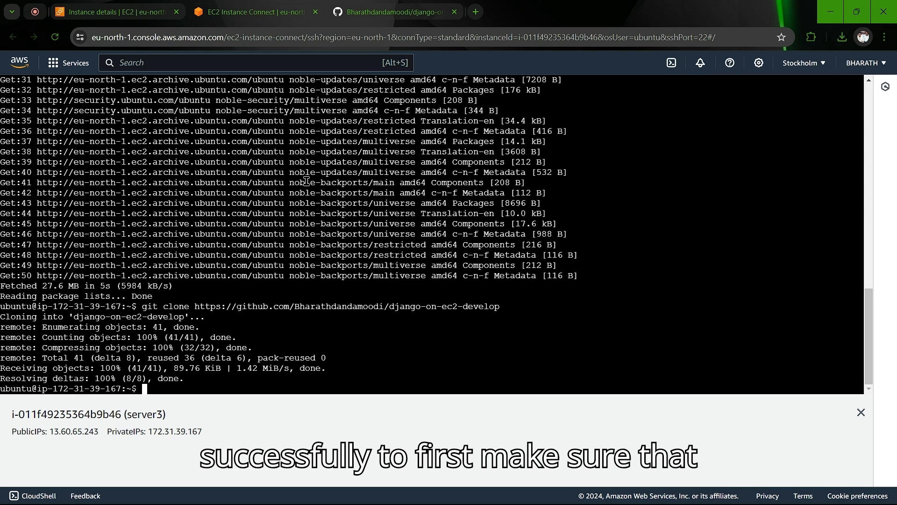
Step: Check the GitHub repository page, then return to the server3 terminal
left_click(366, 16)
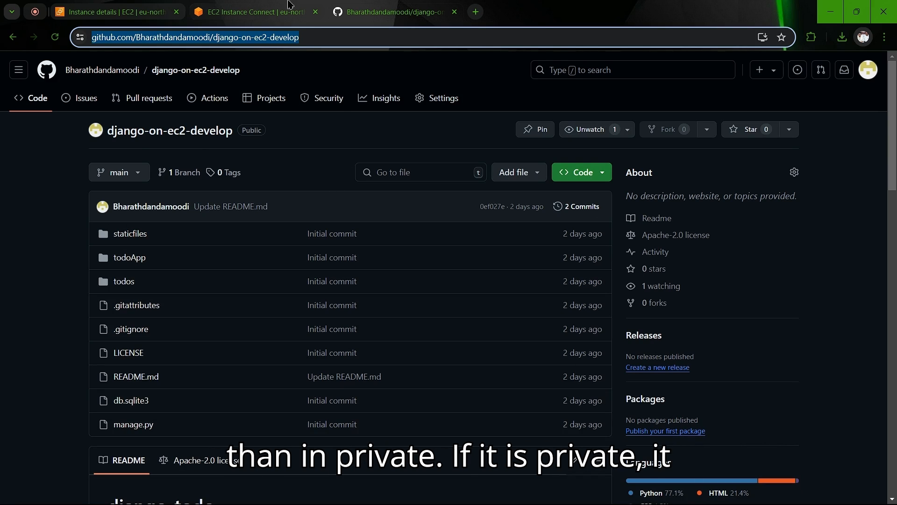
left_click(286, 16)
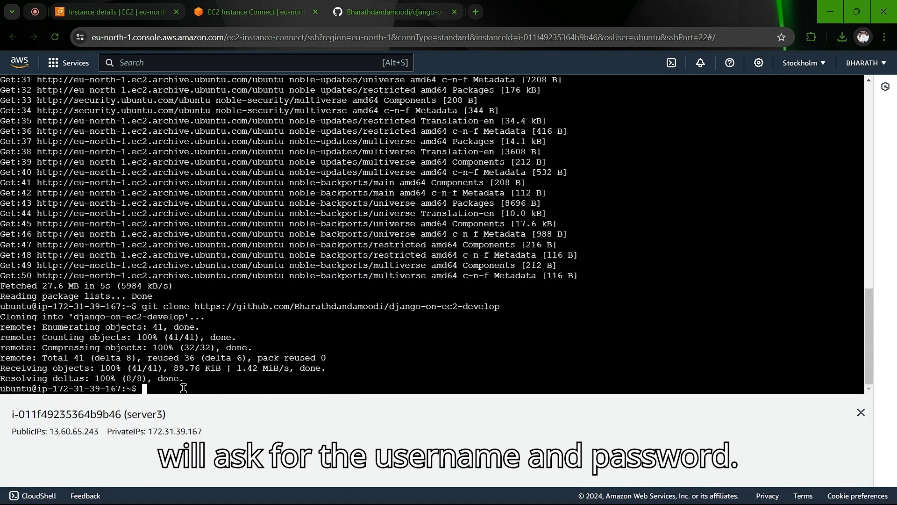
left_click(411, 10)
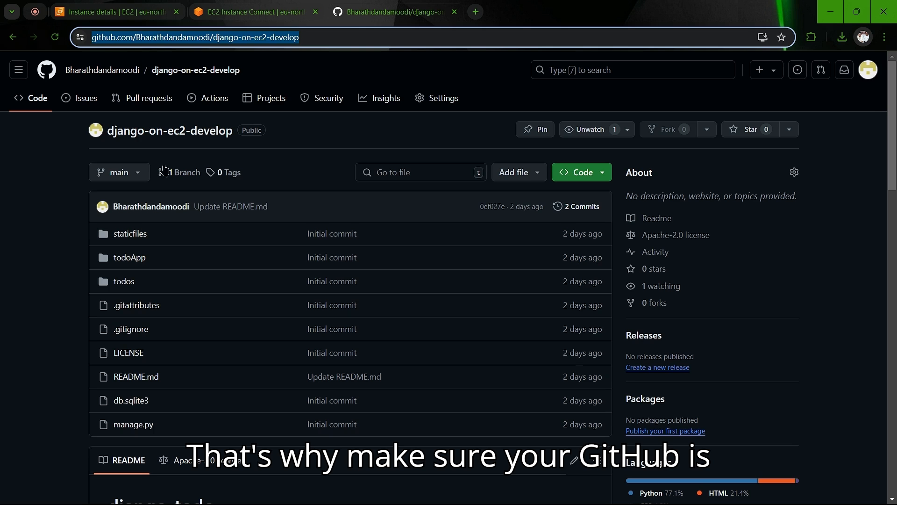
left_click(208, 8)
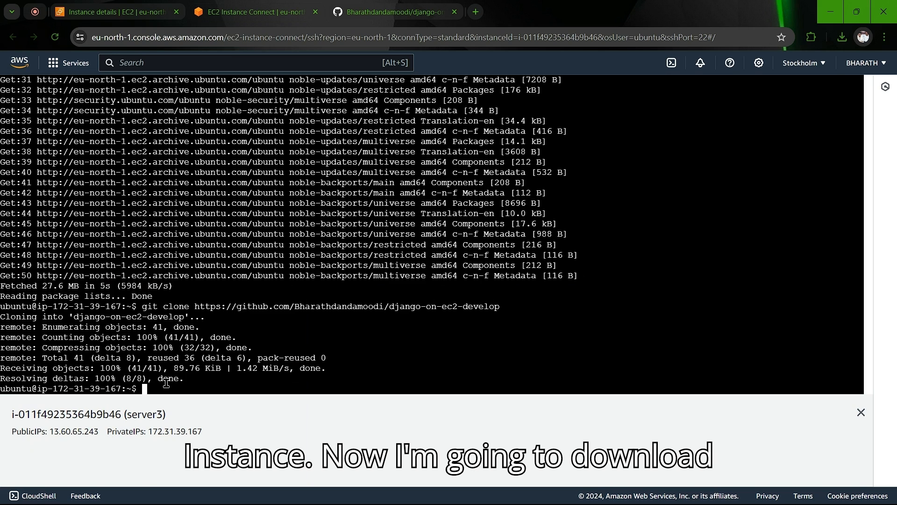
Step: Install pip on server3 with sudo apt install python3-pip -y
type("sudo")
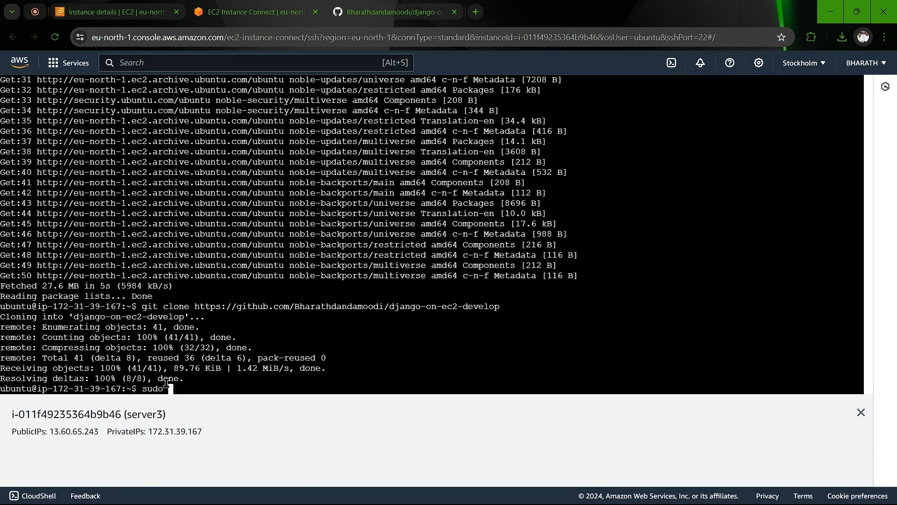
type(" apt install python")
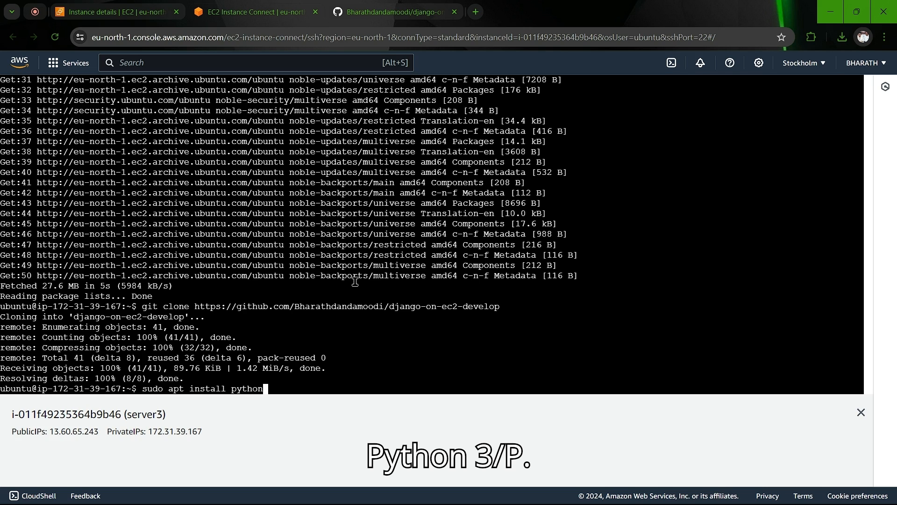
type("3_")
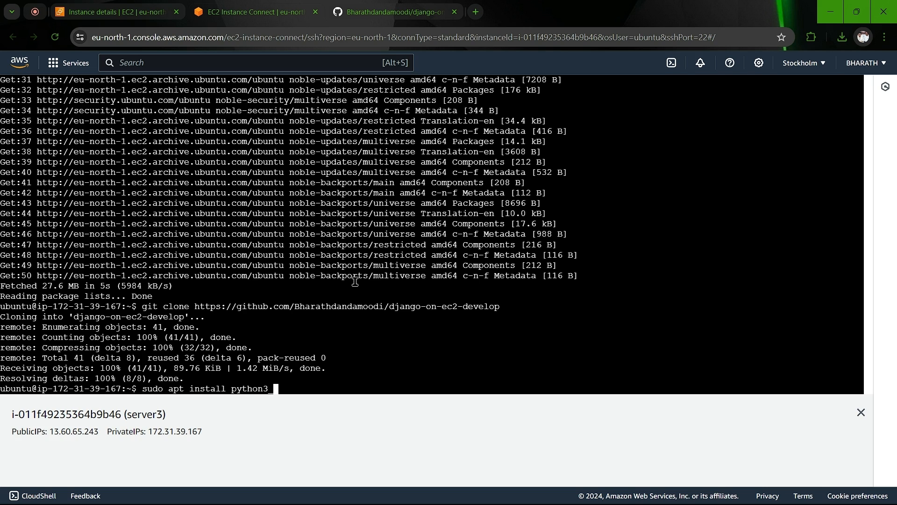
key("BackSpace")
type("-pip -y")
key("Return")
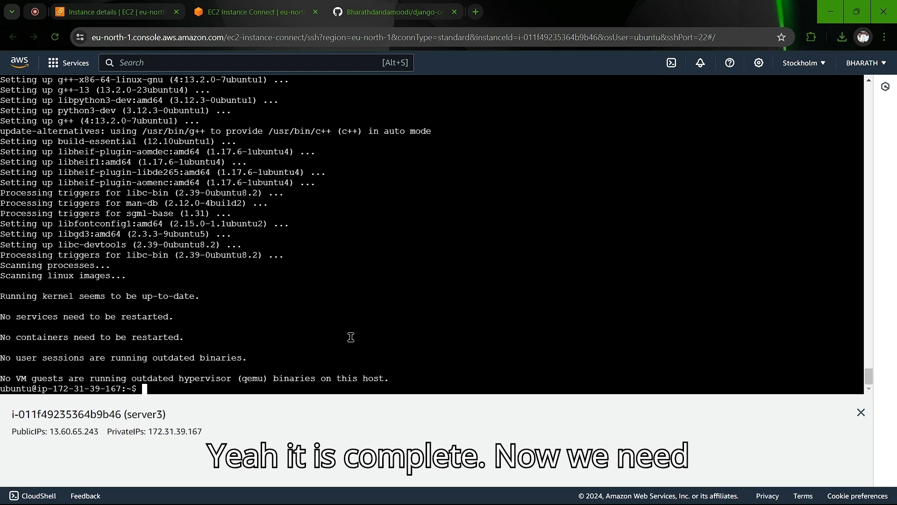
type("cd")
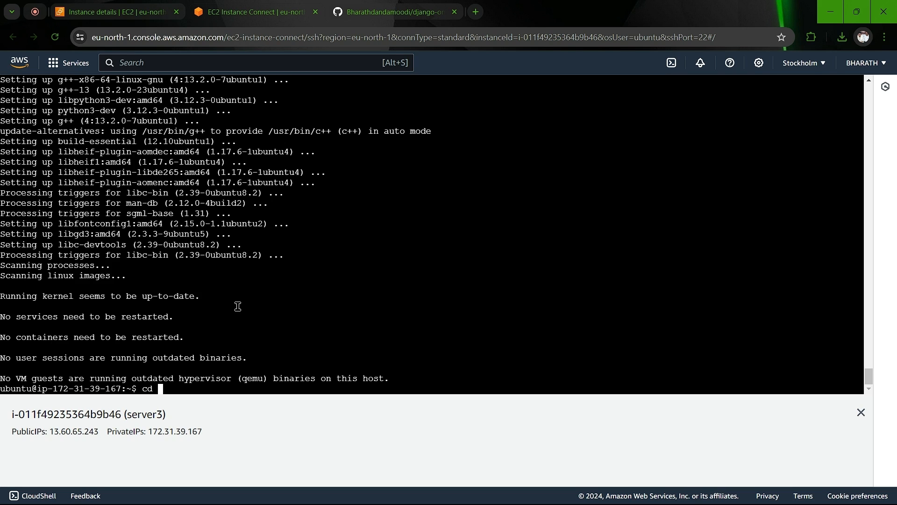
Step: Copy the name django-on-ec2-develop from GitHub and cd into that folder on server3
left_click(400, 6)
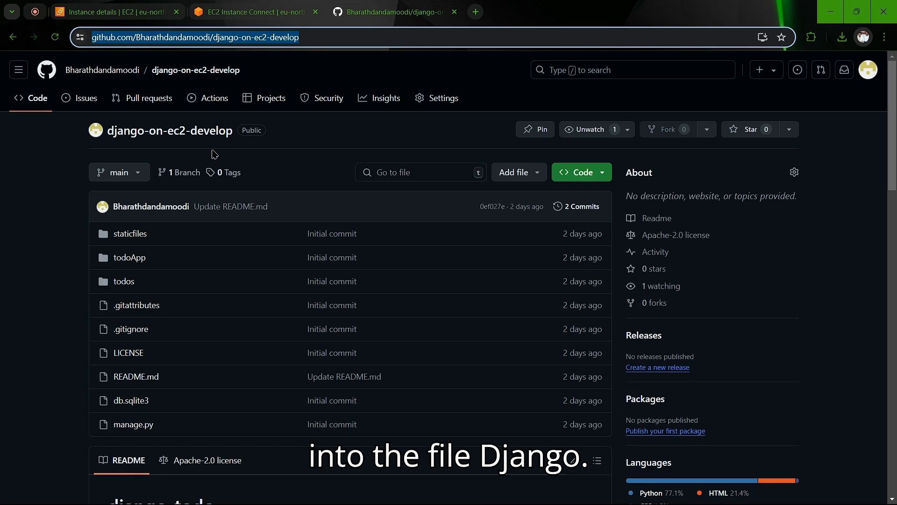
mouse_move(109, 131)
left_mouse_down()
mouse_move(217, 130)
mouse_move(110, 138)
left_mouse_up()
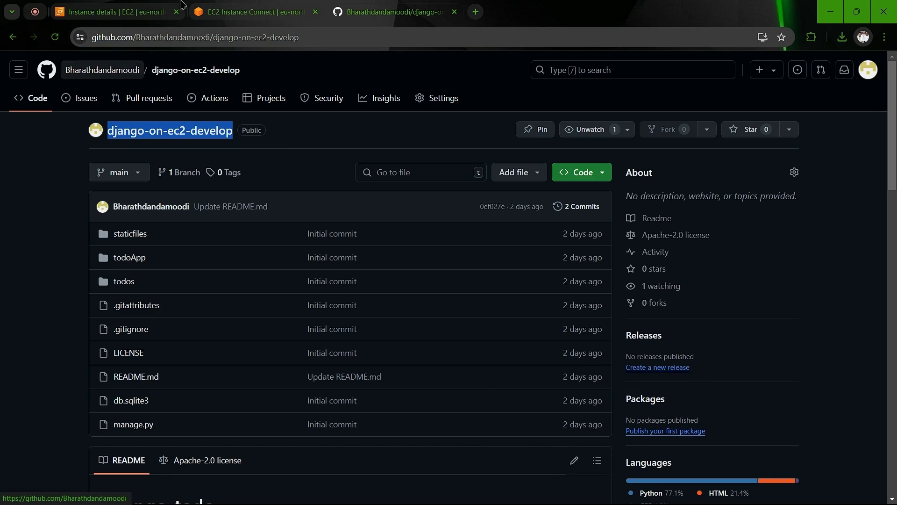
left_click(229, 11)
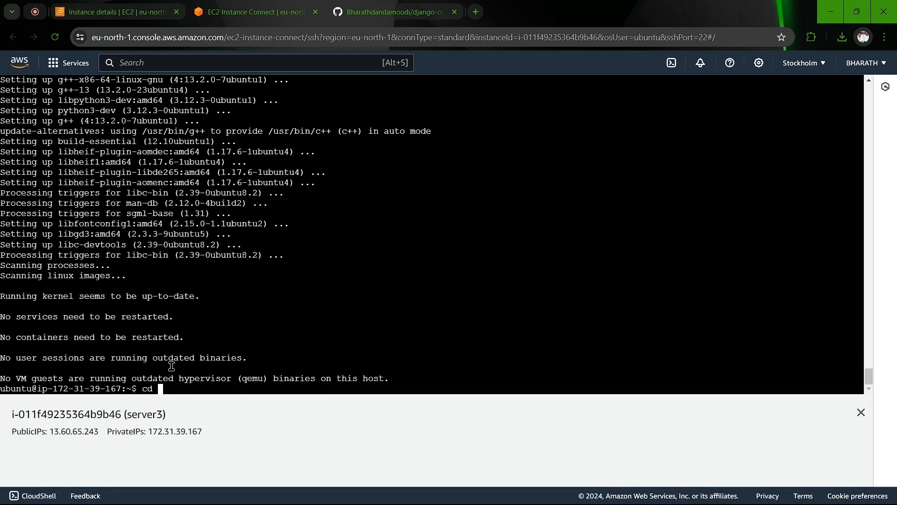
type("^[[200~django-on-ec2-develop~")
key("BackSpace")
key("Left")
key("Left")
key("Left")
key("Left")
key("Left")
key("Left")
key("Left")
key("Left")
key("Left")
key("Left")
key("Left")
key("Left")
key("Left")
key("Left")
key("Left")
key("Left")
key("Left")
key("Left")
key("Left")
key("Left")
key("Right")
key("Right")
key("BackSpace")
key("BackSpace")
key("BackSpace")
key("BackSpace")
key("BackSpace")
key("BackSpace")
key("Return")
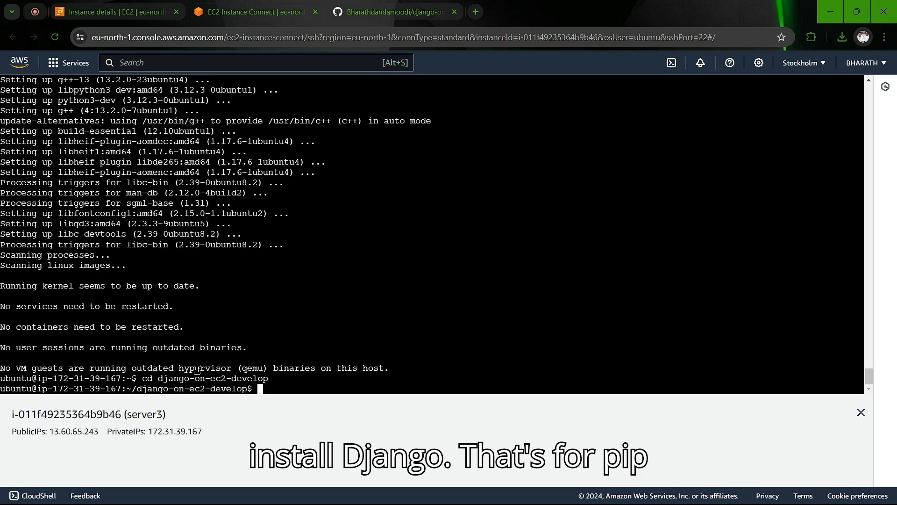
Step: Try pip install django, note the externally-managed-environment error and its apt hint, then clear the prompt
type("pip instal")
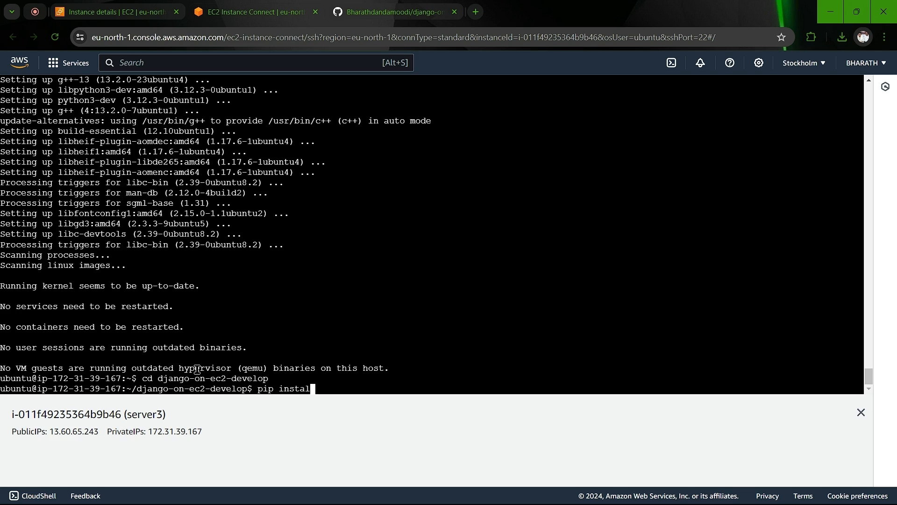
type("l django")
key("Return")
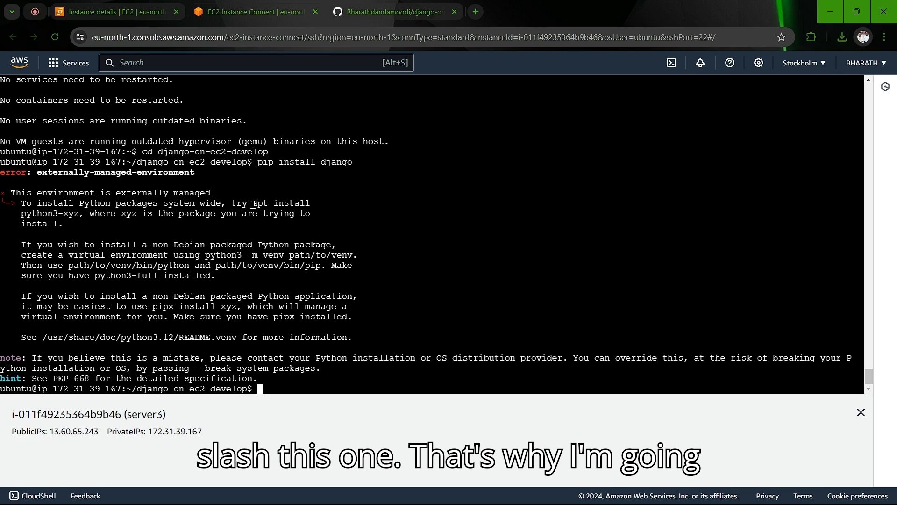
left_click_drag(256, 204, 68, 215)
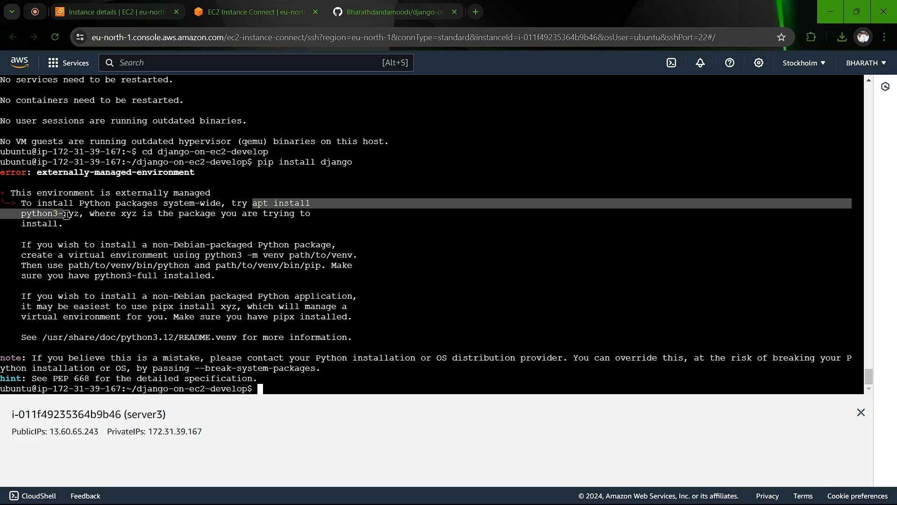
key("ctrl+c")
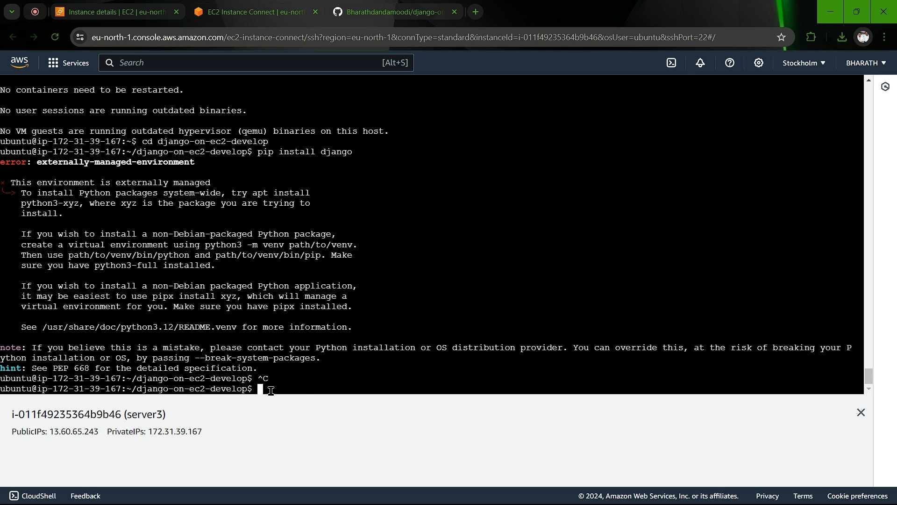
key("ctrl+v")
key("BackSpace")
key("BackSpace")
key("BackSpace")
key("BackSpace")
key("BackSpace")
key("BackSpace")
key("BackSpace")
key("BackSpace")
key("BackSpace")
key("BackSpace")
key("BackSpace")
key("BackSpace")
key("BackSpace")
key("BackSpace")
key("BackSpace")
key("BackSpace")
key("BackSpace")
key("BackSpace")
key("BackSpace")
key("BackSpace")
key("BackSpace")
key("BackSpace")
key("BackSpace")
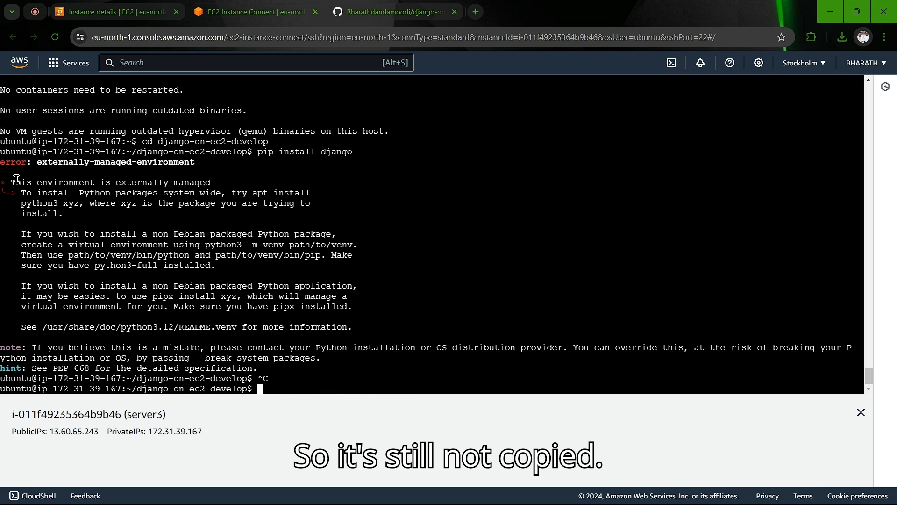
Step: Install Django via sudo apt install python3-django, confirming the 3 new packages
type("apt ")
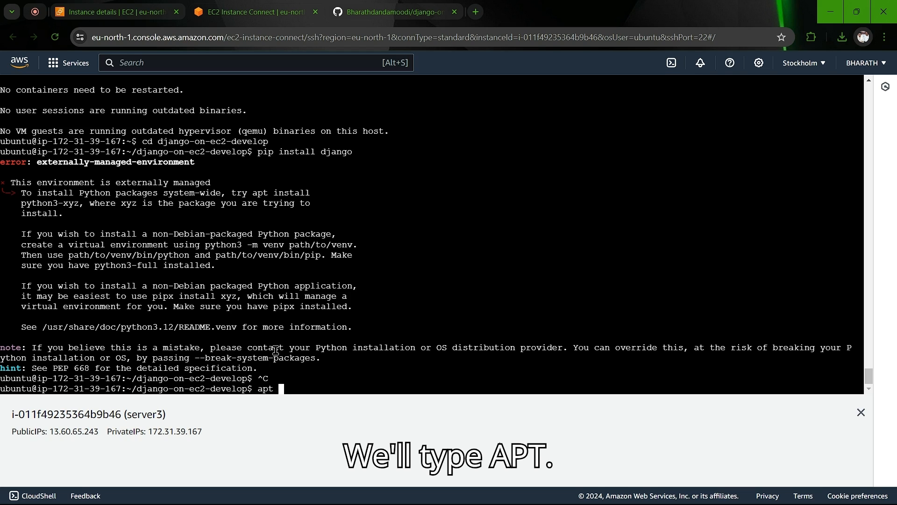
type("install")
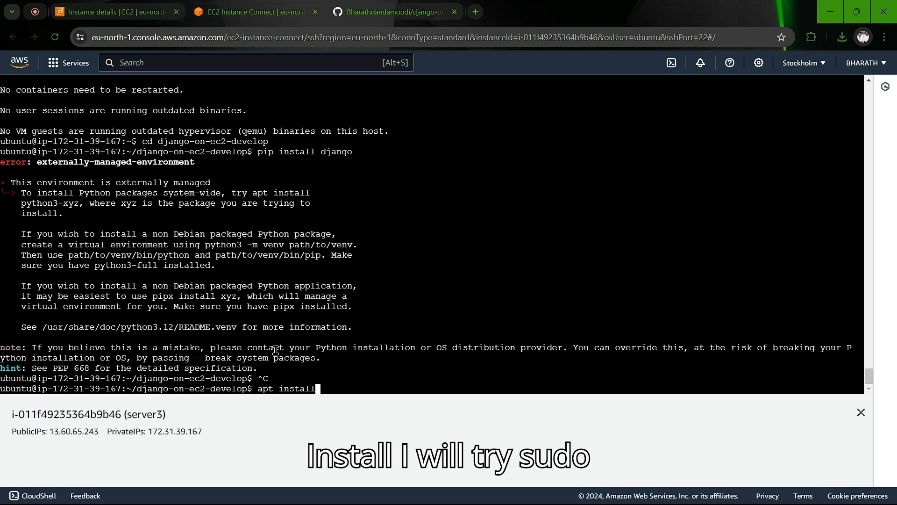
key("Left")
key("Left")
key("Left")
key("Left")
key("Left")
key("Left")
key("Left")
key("Left")
key("Left")
key("Left")
key("Left")
type("sudo")
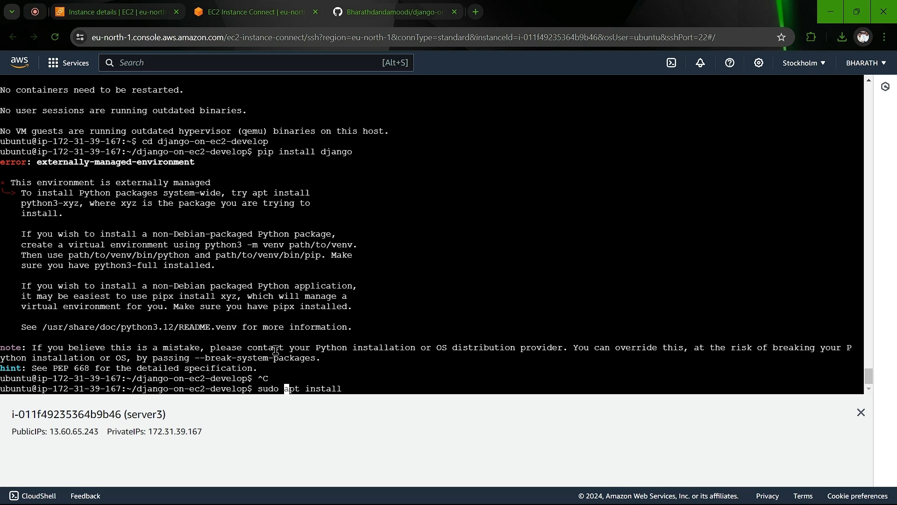
key("Right")
key("Right")
key("Right")
key("Right")
key("Right")
key("Right")
key("Right")
key("Right")
key("Right")
key("Right")
key("Right")
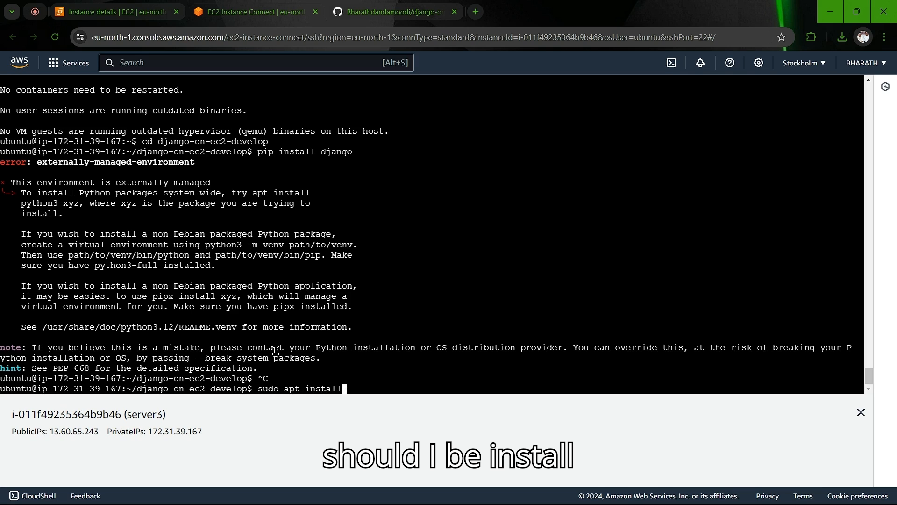
type("pytho")
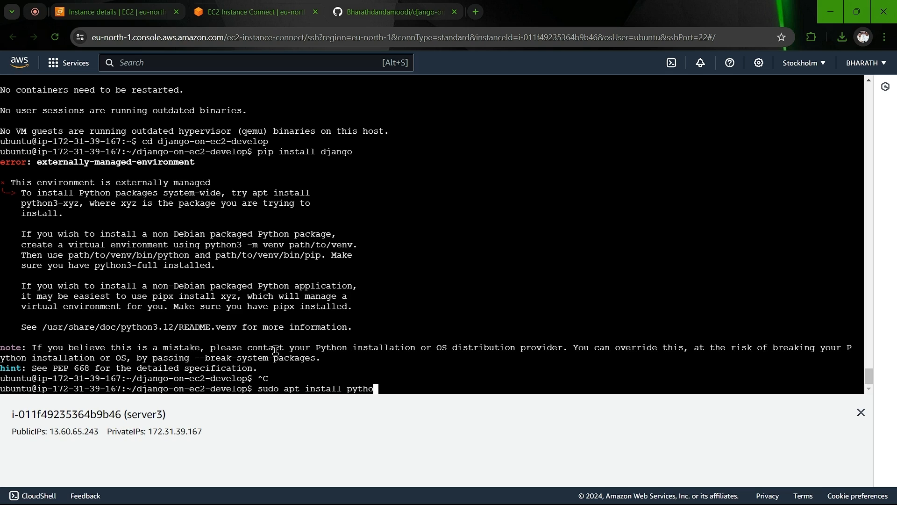
type("n3-django")
key("Return")
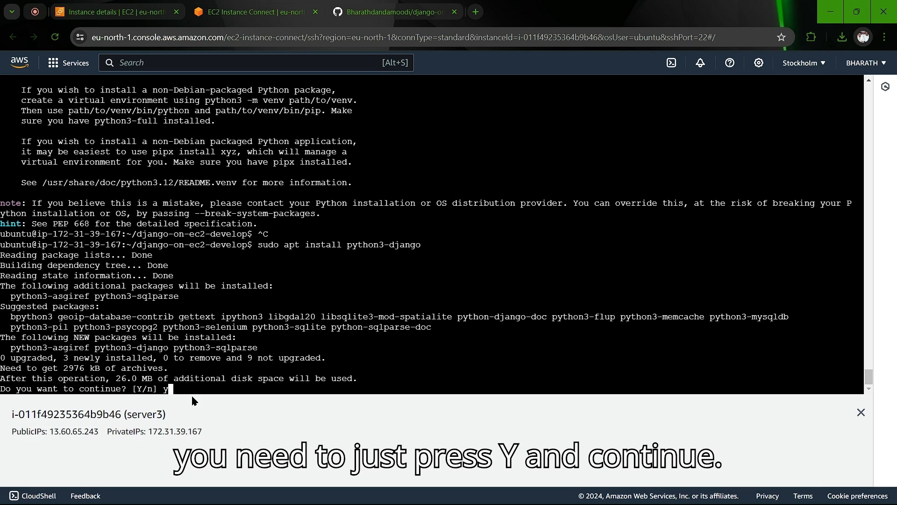
key("Return")
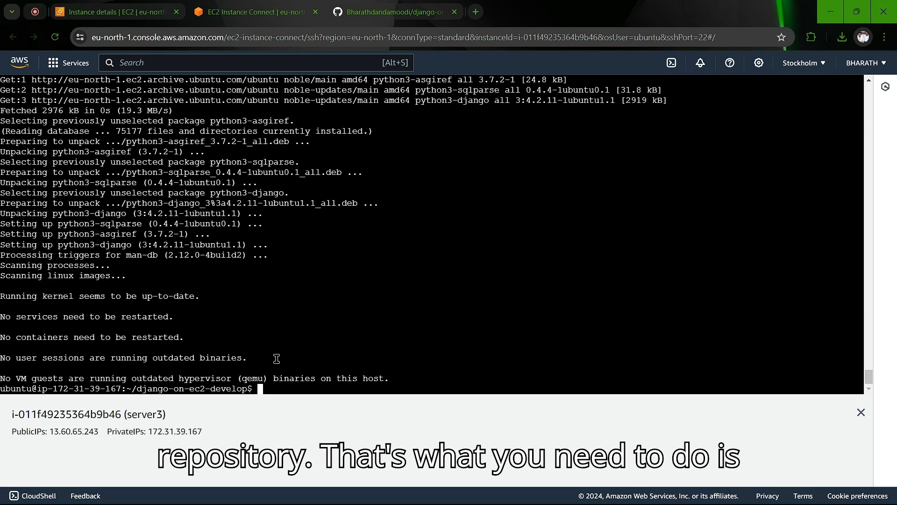
Step: Run python3 manage.py makemigrations, which reports No changes detected
type("pyth")
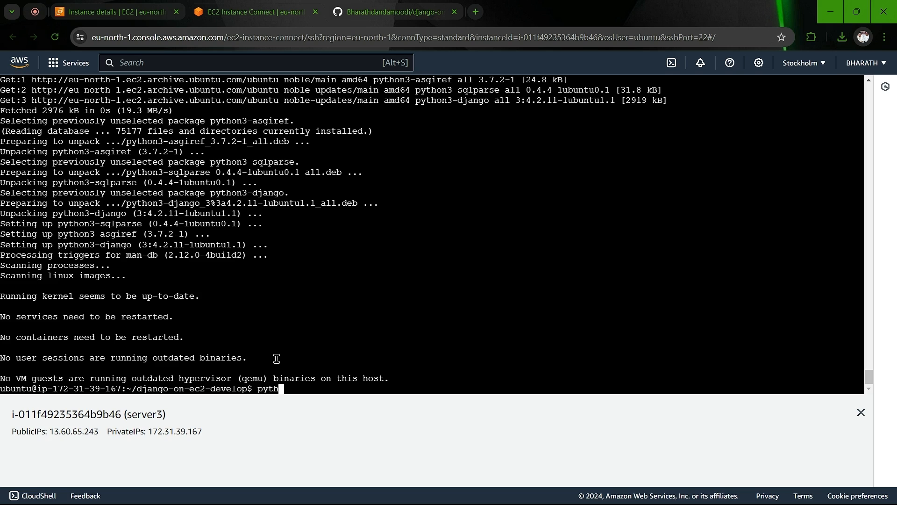
type("on3 manage")
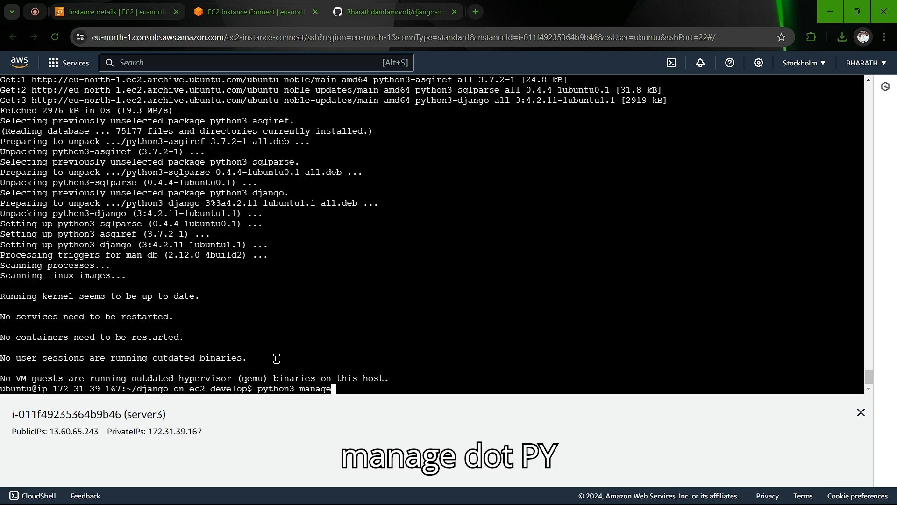
type(".py ")
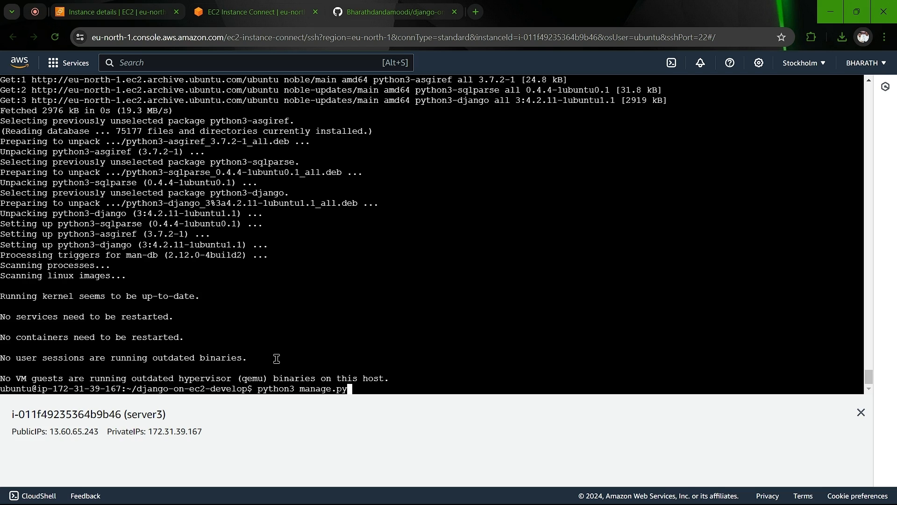
type("make")
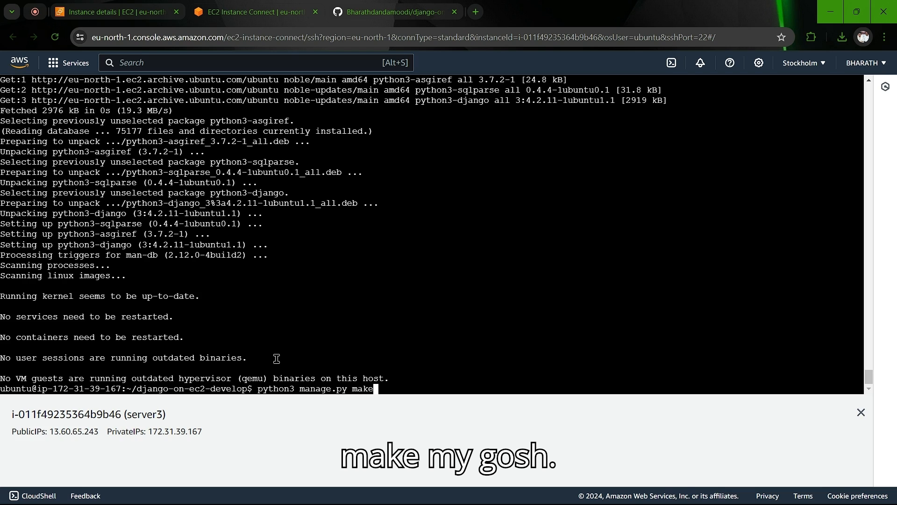
type("mi")
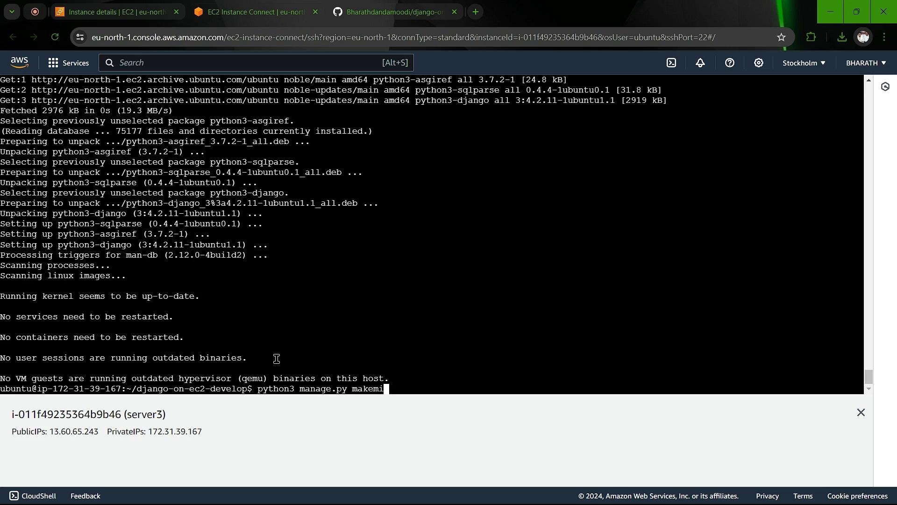
type("grations")
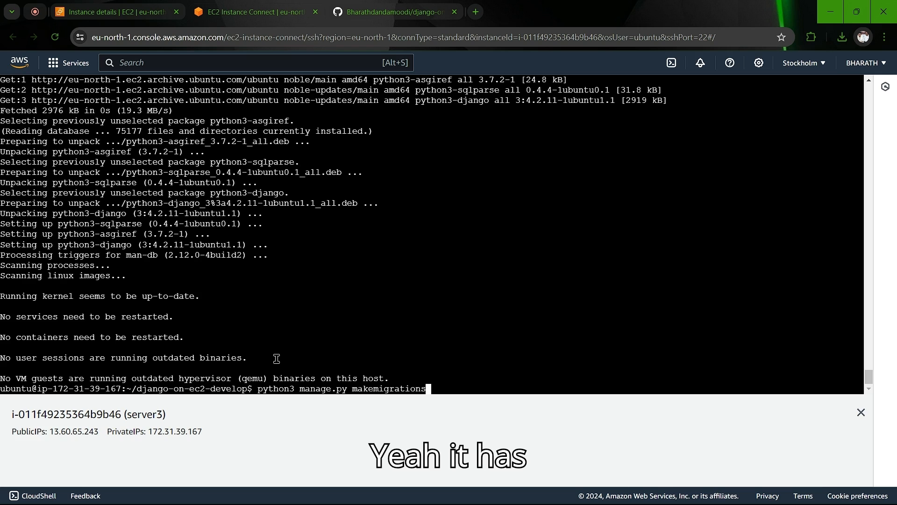
key("Return")
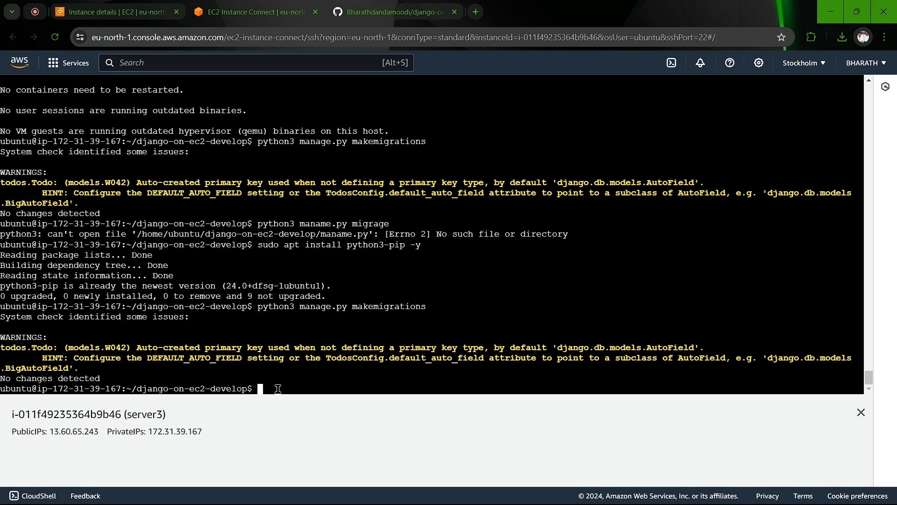
Step: Run python3 manage.py migrate to apply the admin, auth, contenttypes, sessions and todos migrations
type("python3")
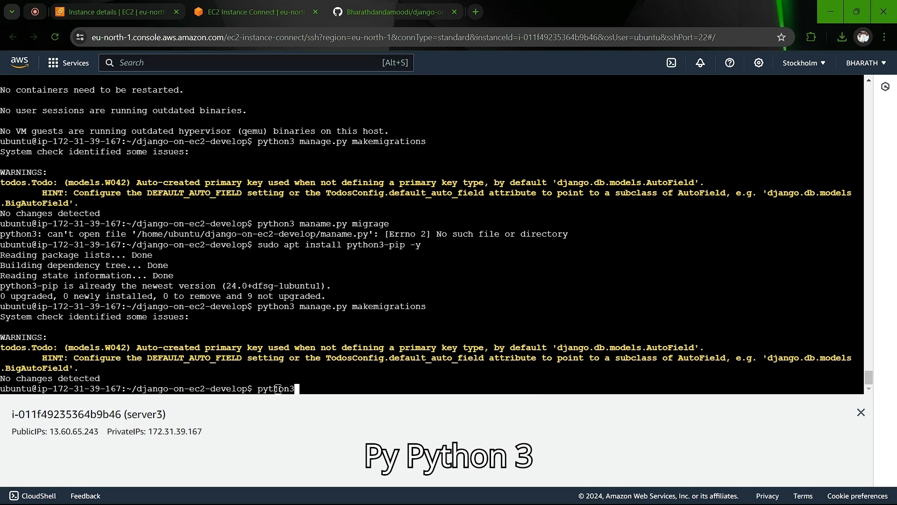
type(" mage")
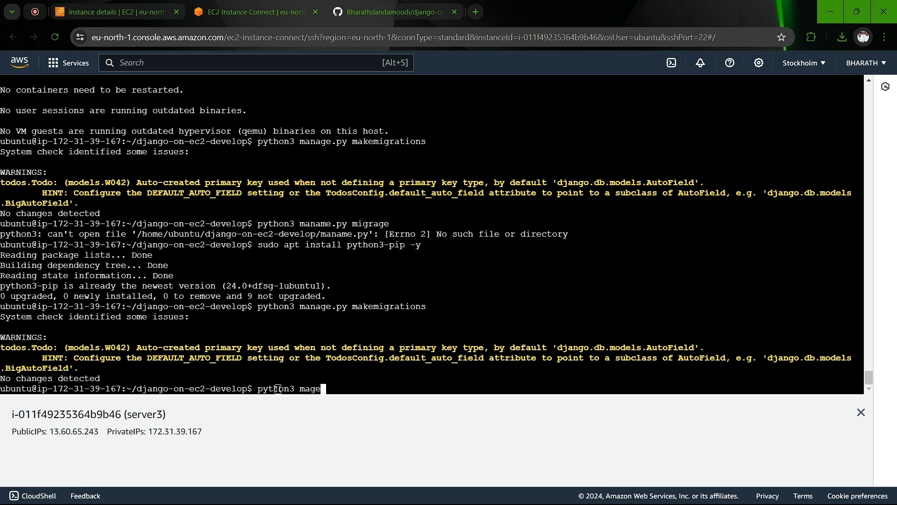
key("BackSpace")
key("BackSpace")
type("nam")
key("BackSpace")
type("ge,")
key("BackSpace")
type(".py migrate")
key("Return")
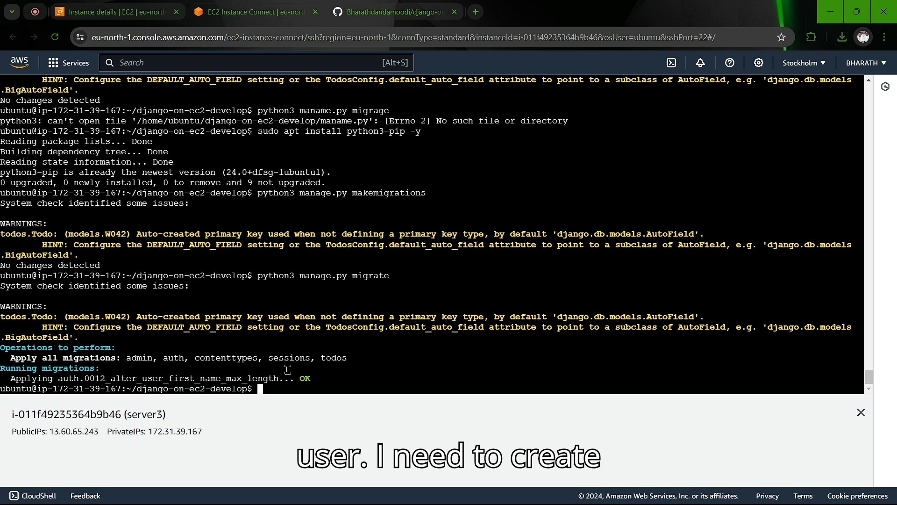
type("pyt")
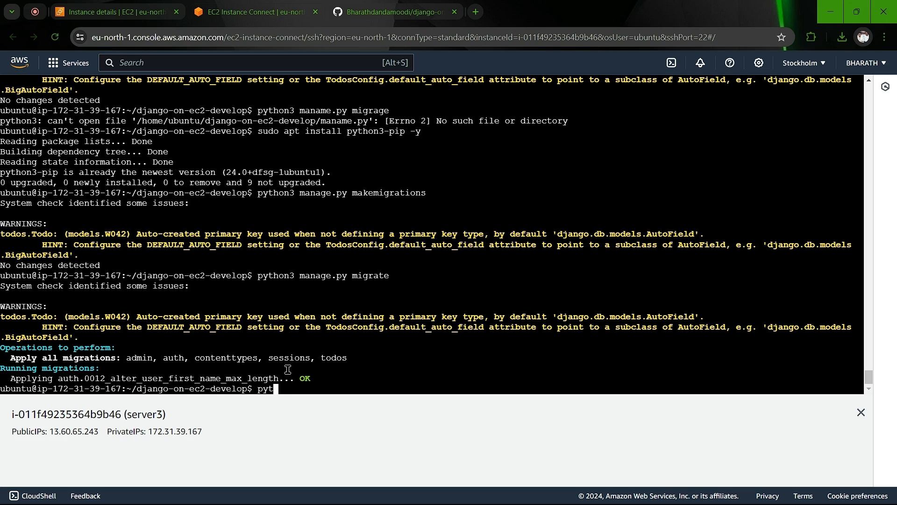
type("hon3 manage")
Step: Run python3 manage.py createsuperuser with the default username, your e-mail and a short password, confirm with y, then clear the screen
key("BackSpace")
key("BackSpace")
type("ge")
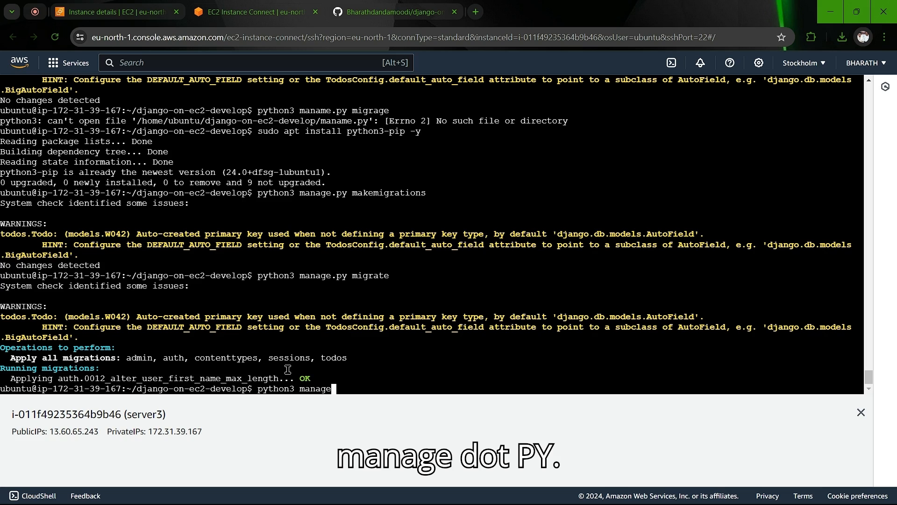
type(".py create")
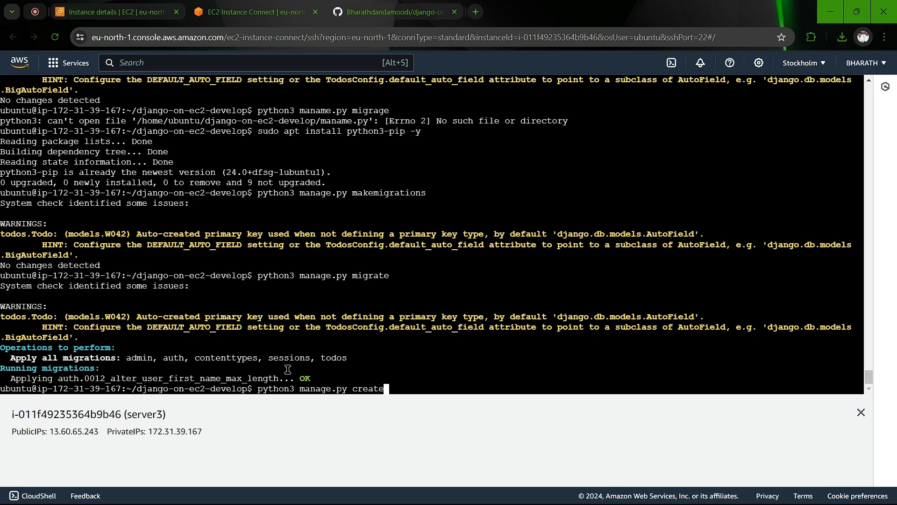
type("superuser")
key("Return")
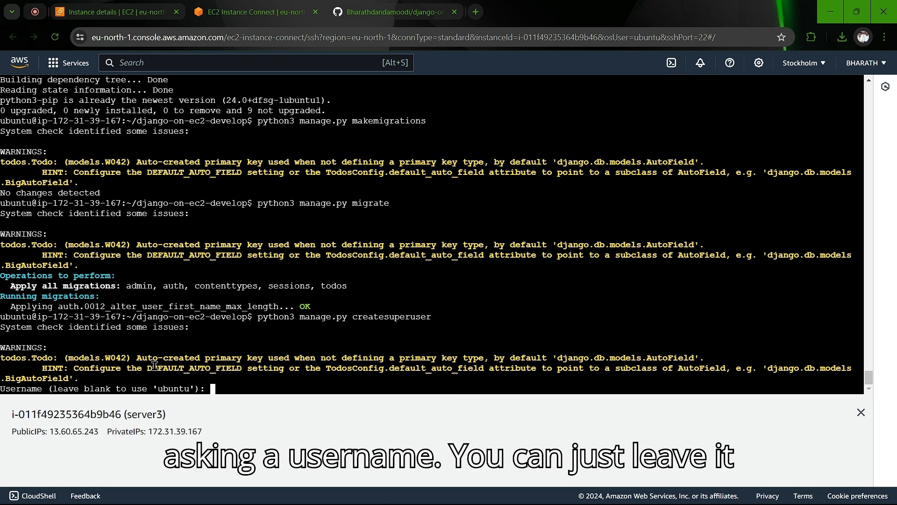
key("Return")
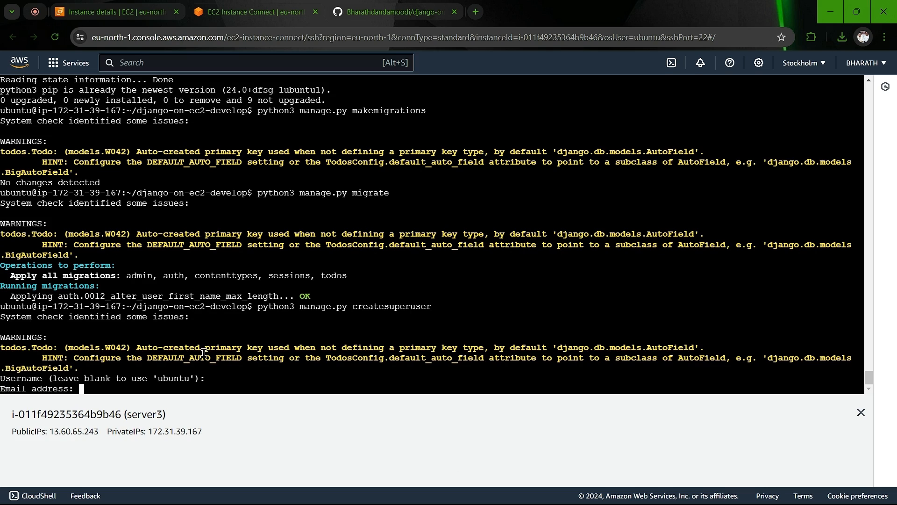
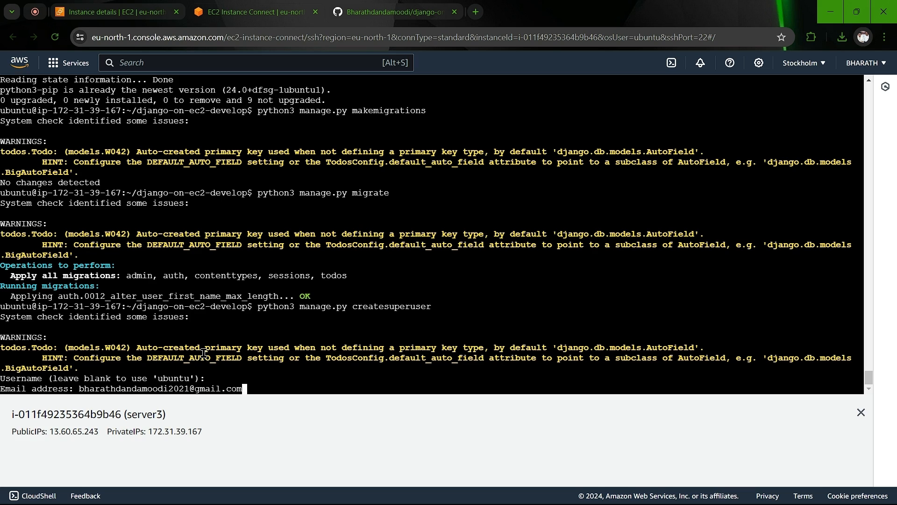
key("Return")
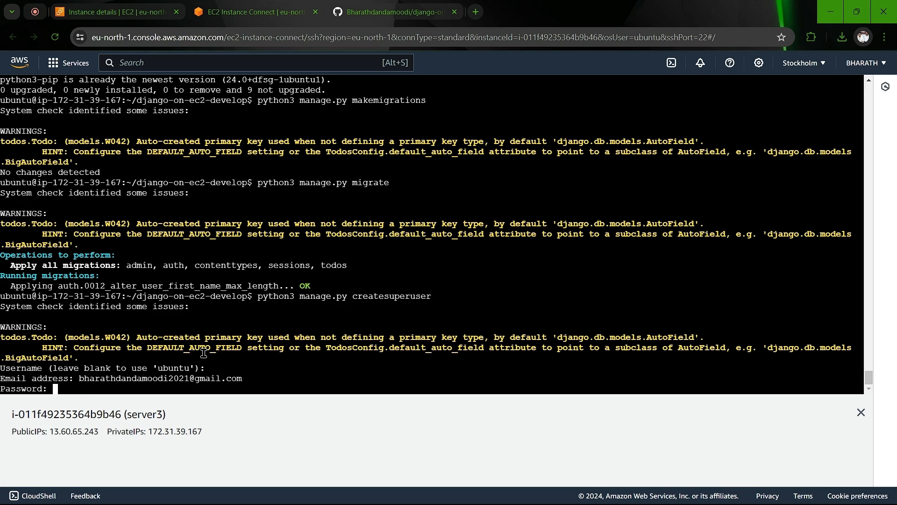
key("Return")
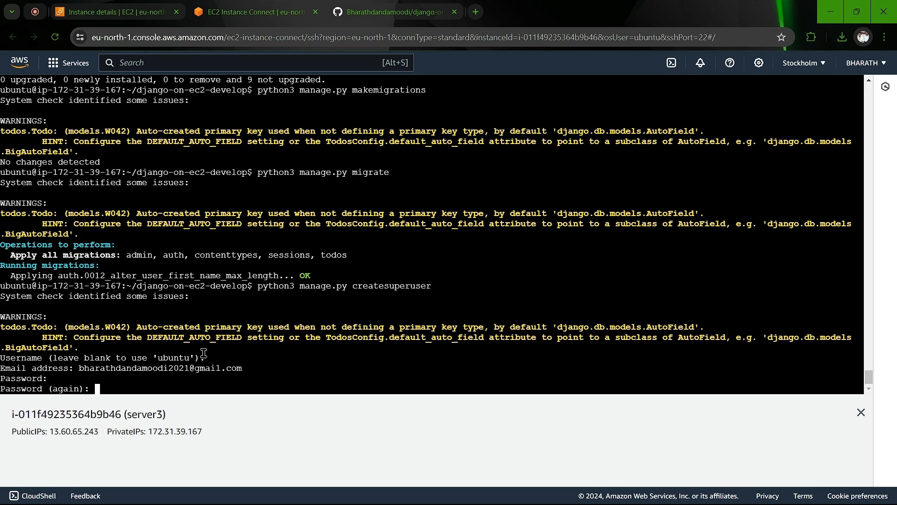
key("Return")
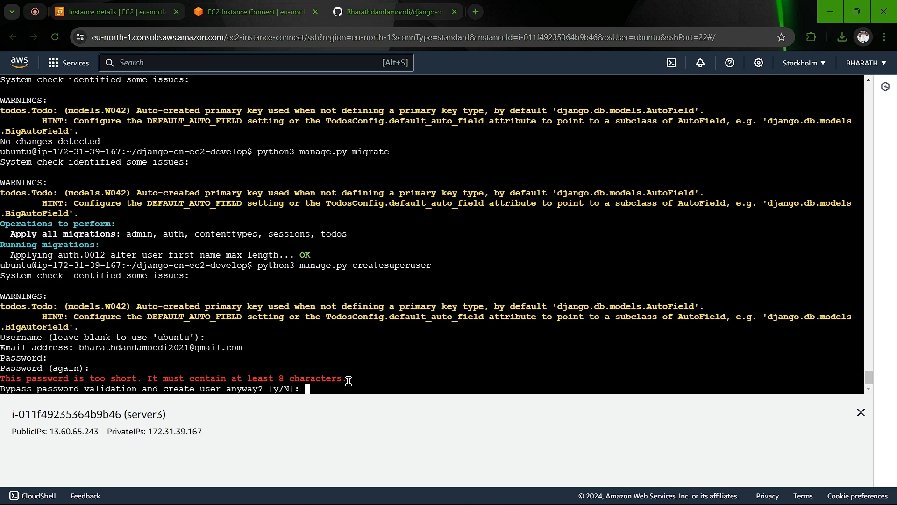
type("y")
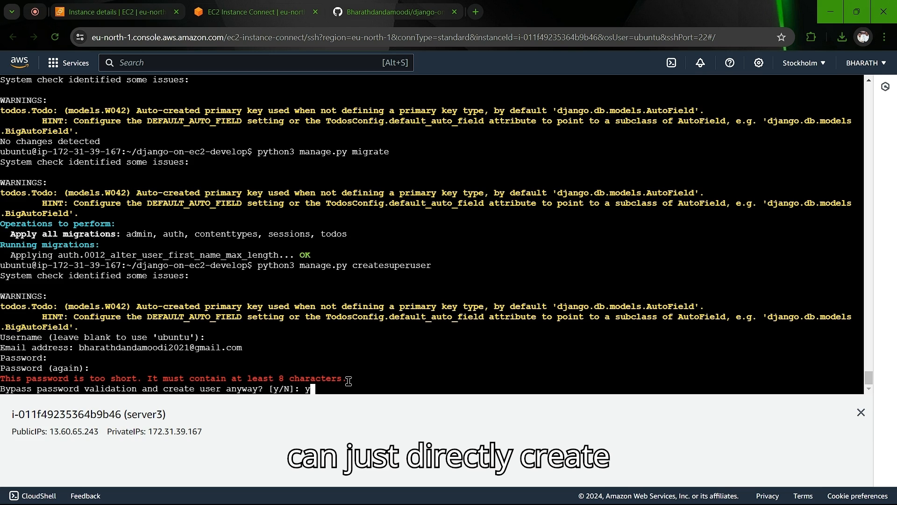
key("Return")
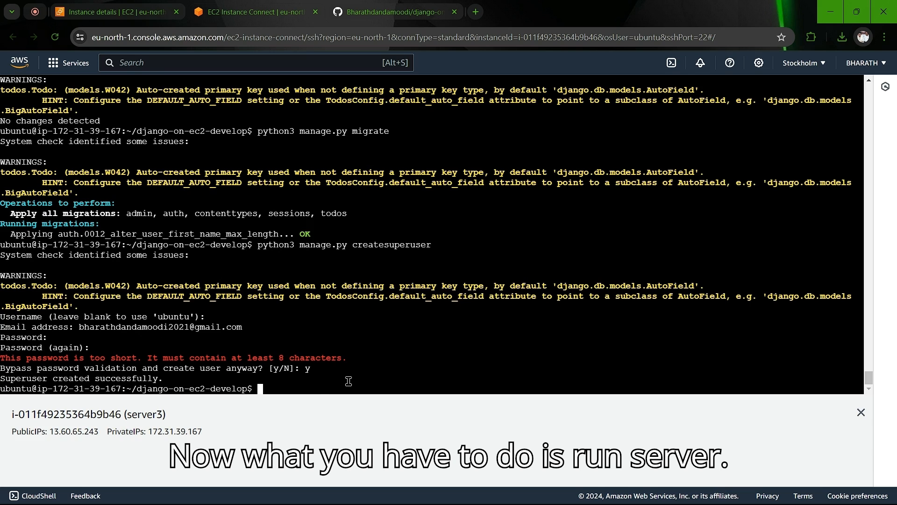
key("ctrl+l")
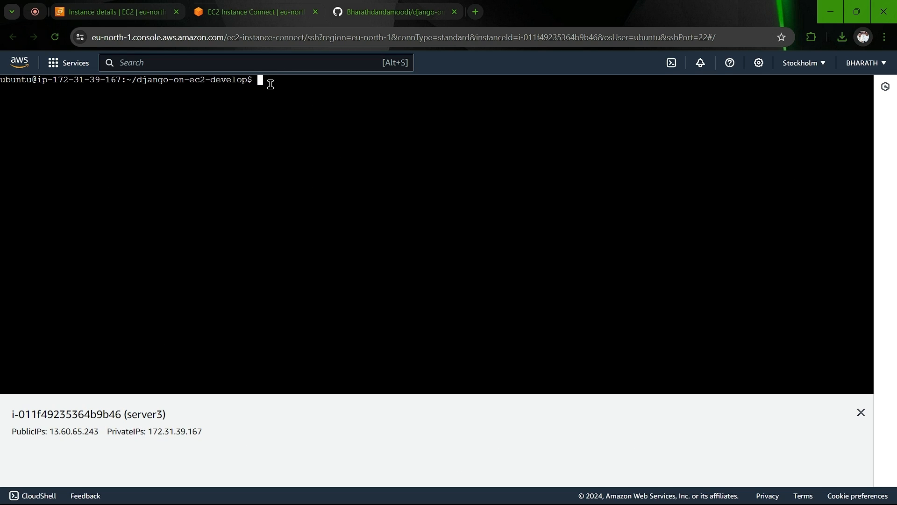
Step: Clear the terminal and start the server with python3 manage.py runserver 0.0.0.0:8000
type("clear")
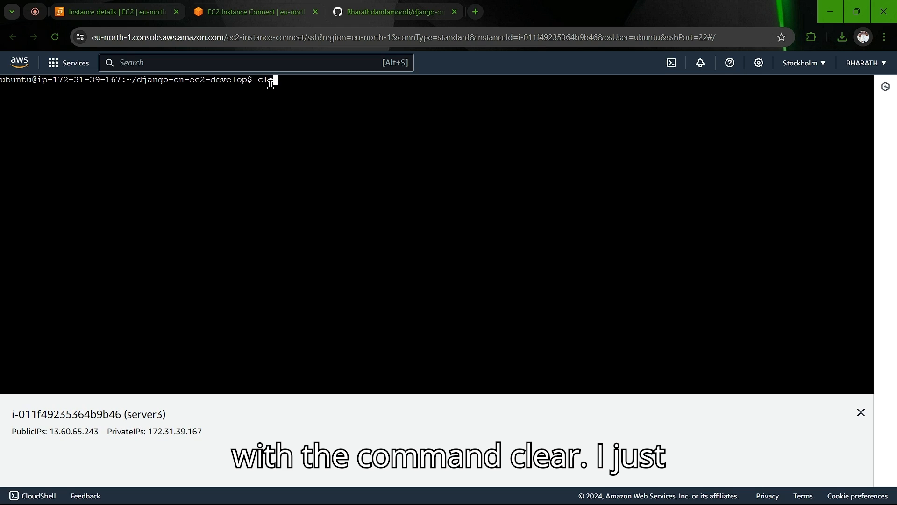
key("Return")
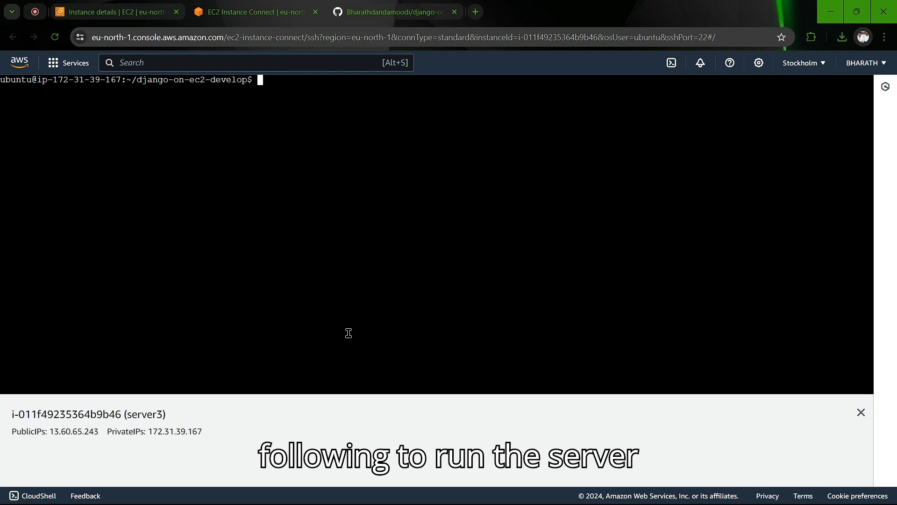
type("python3")
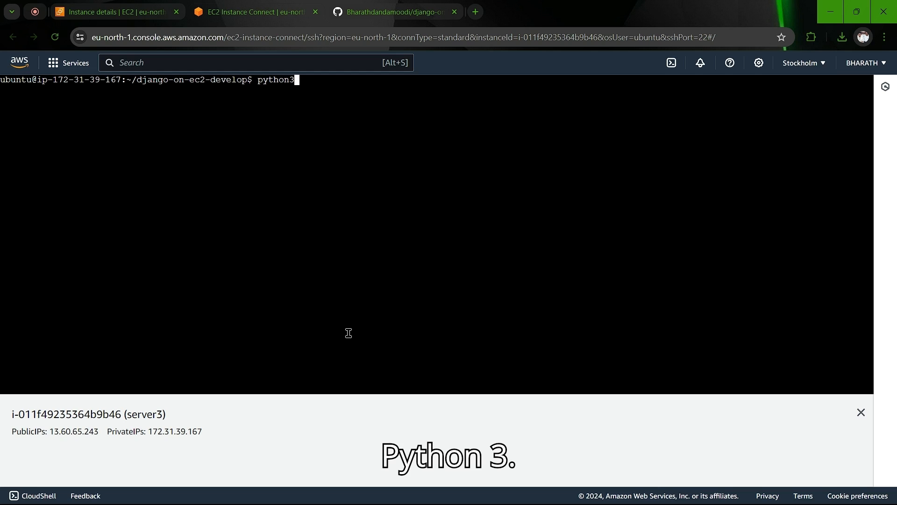
type(" ma")
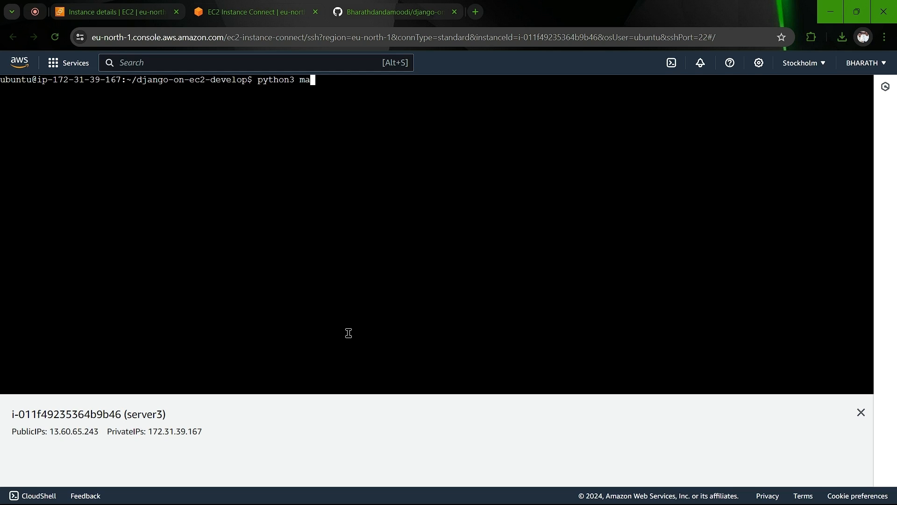
type("nage.py runserver ")
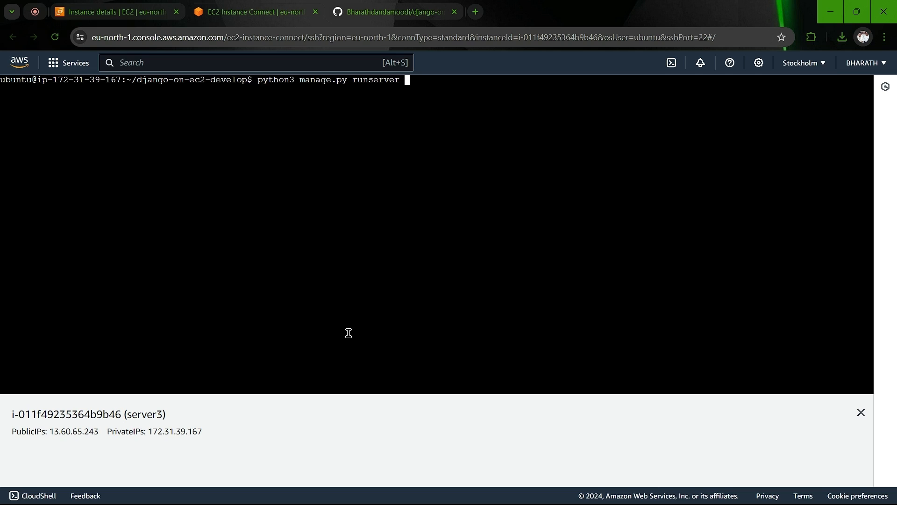
type("0.0")
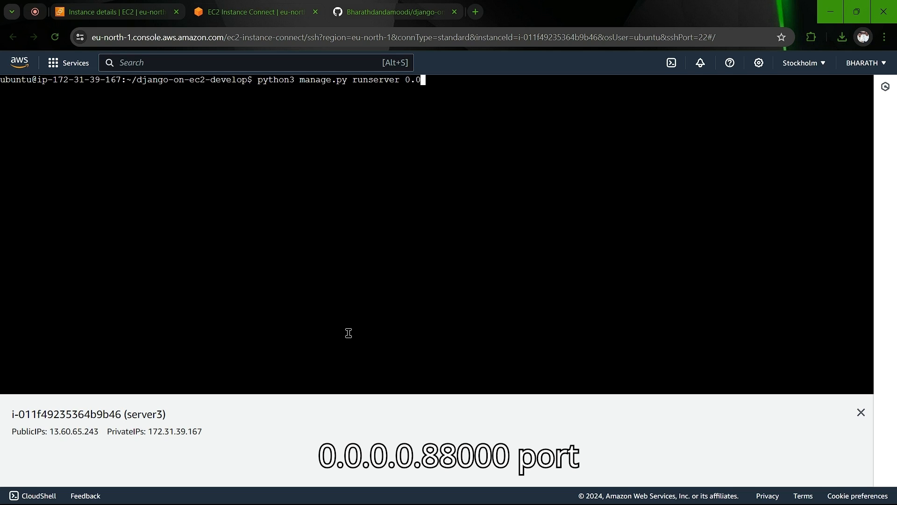
type(".0.")
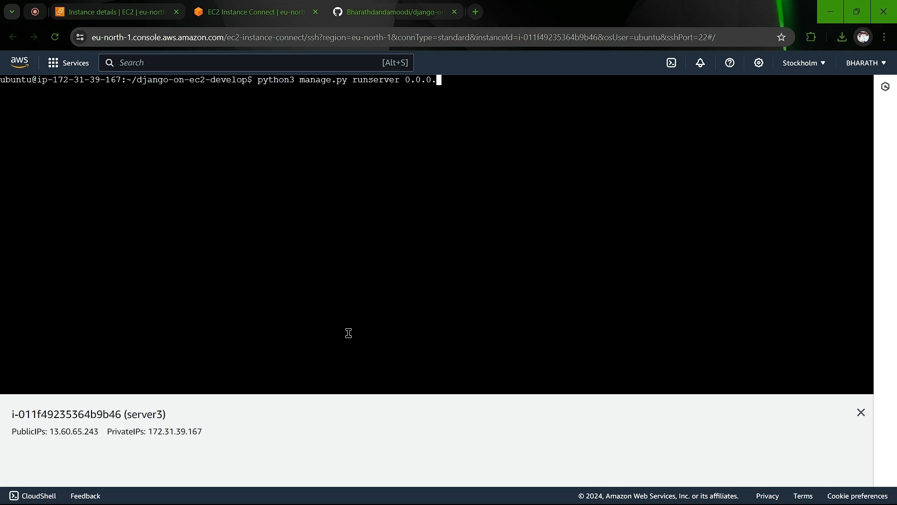
type("0:80")
key("Return")
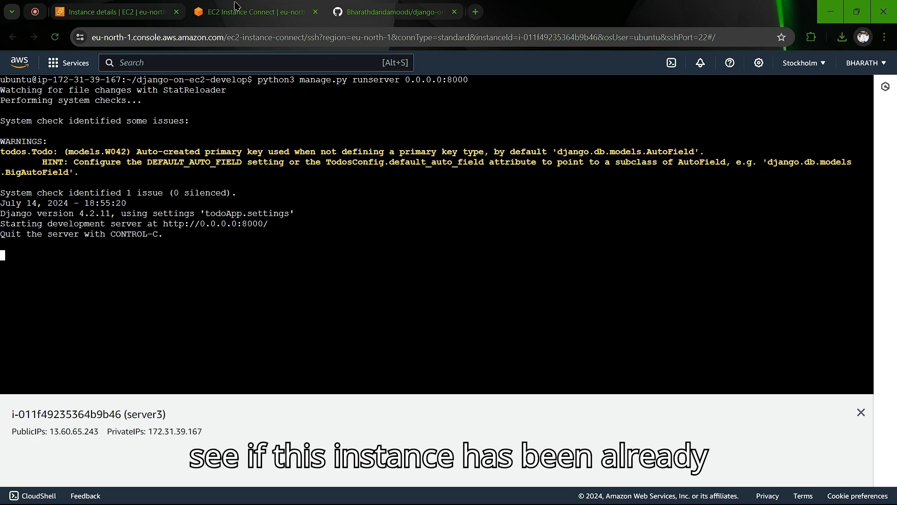
Step: Open public IP 13.60.65.243 in a new tab, see it time out, and return to the server terminal
left_click(112, 12)
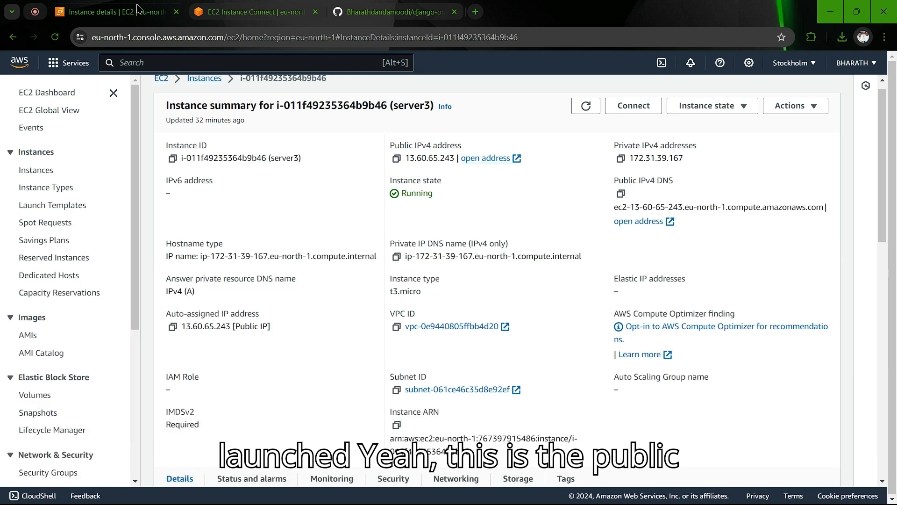
left_click(486, 159)
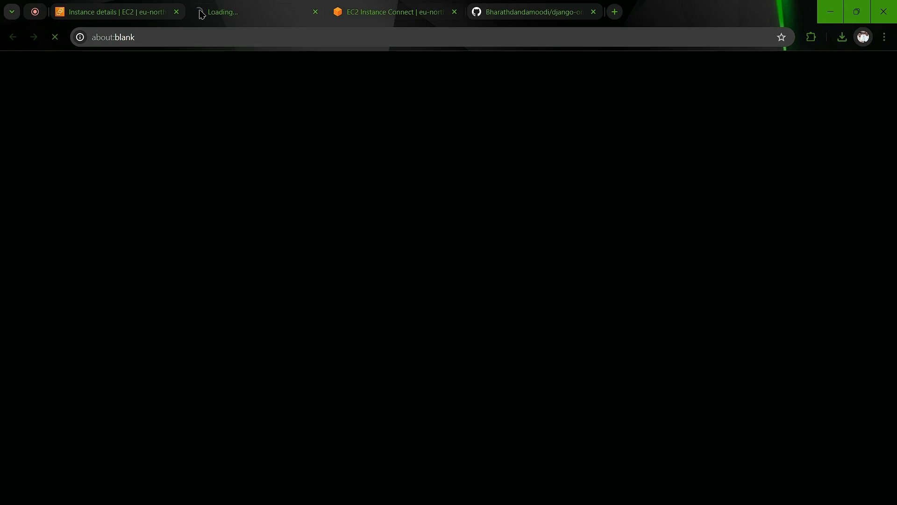
left_click(348, 6)
left_click(283, 6)
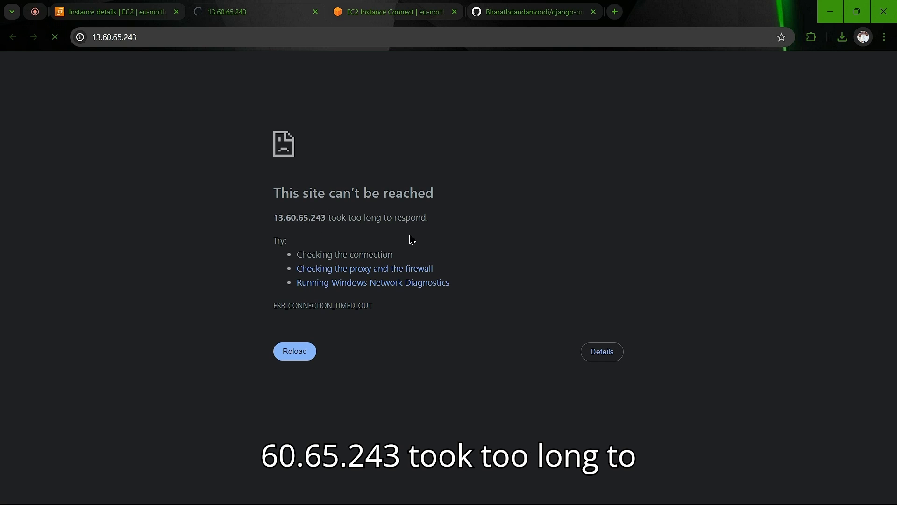
left_click(136, 5)
left_click(224, 7)
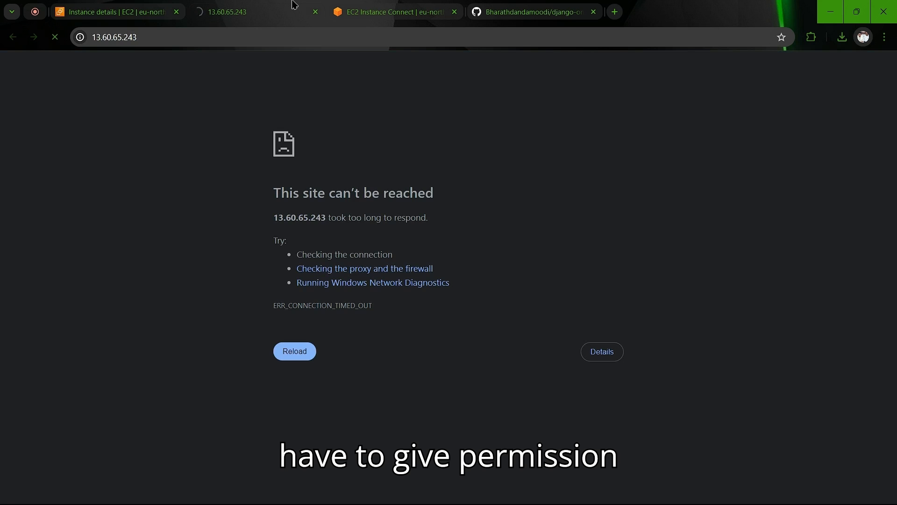
left_click(518, 6)
left_click(411, 9)
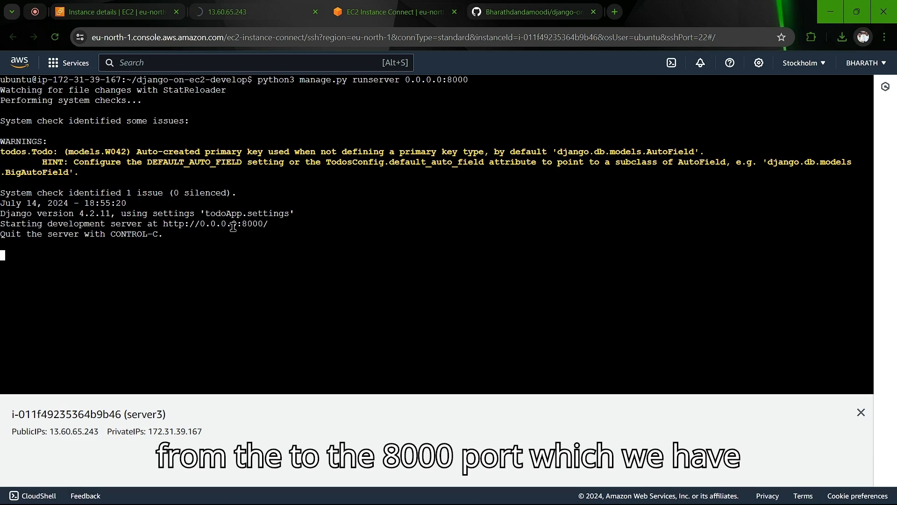
Step: From the instance's Security tab, open security group sg-065dd824412f4bd1a (launch-wizard-5) and view its SSH-only rule
left_click(239, 13)
left_click(117, 12)
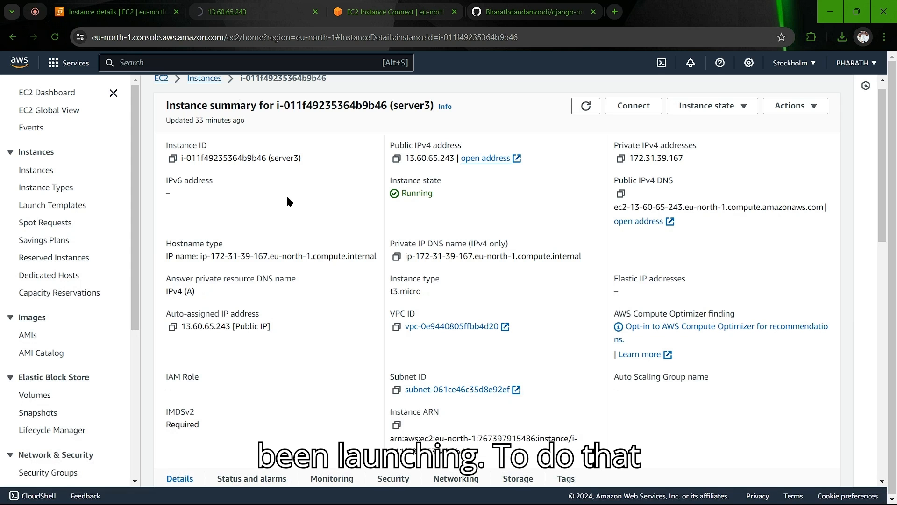
scroll(402, 211, "down", 5)
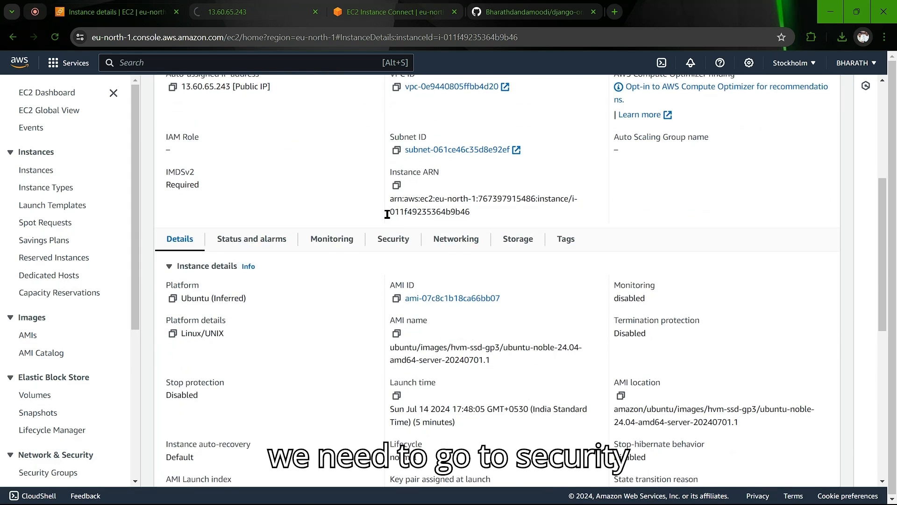
left_click(405, 243)
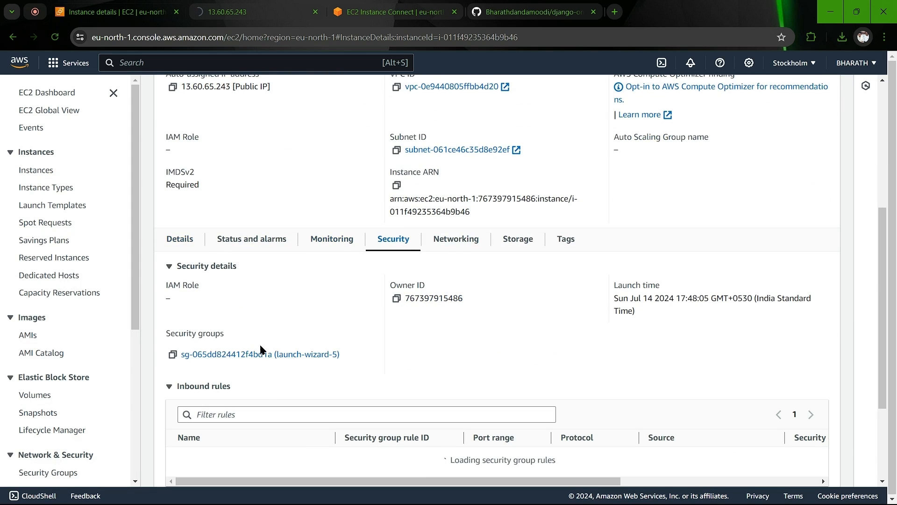
scroll(262, 400, "down", 2)
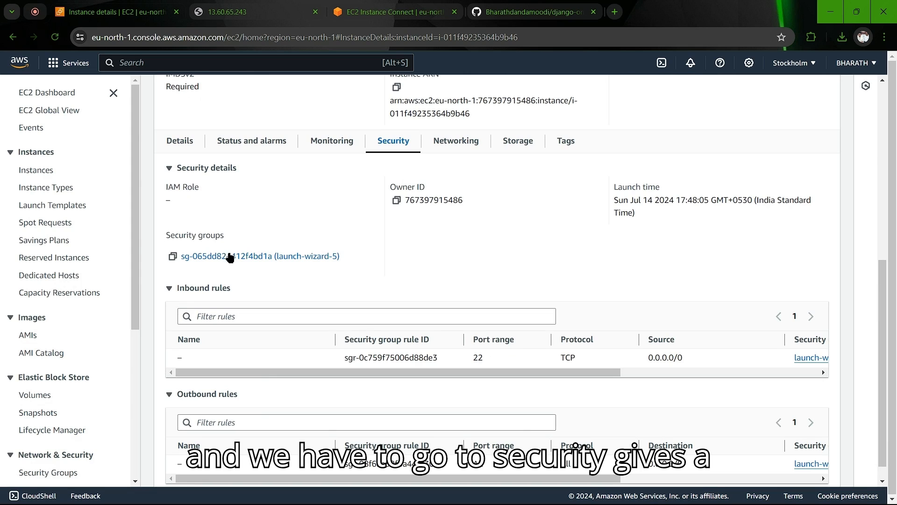
left_click(254, 257)
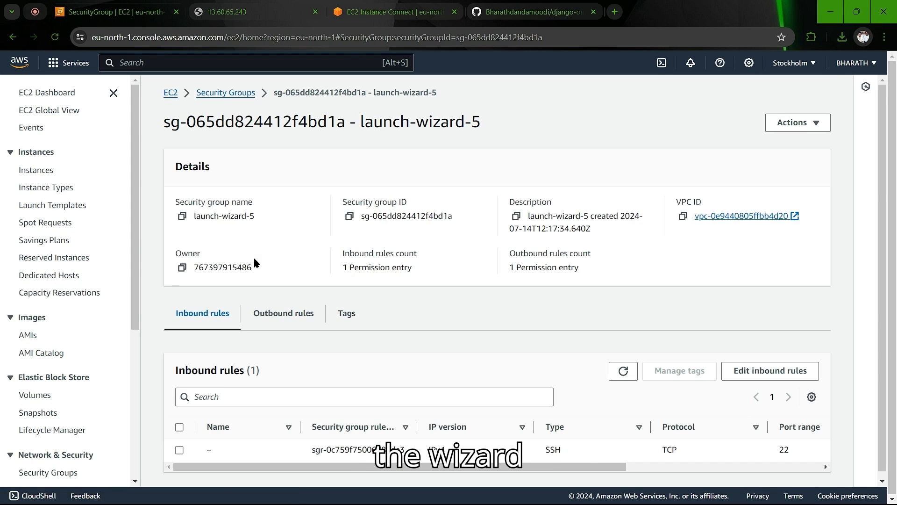
scroll(312, 361, "down", 1)
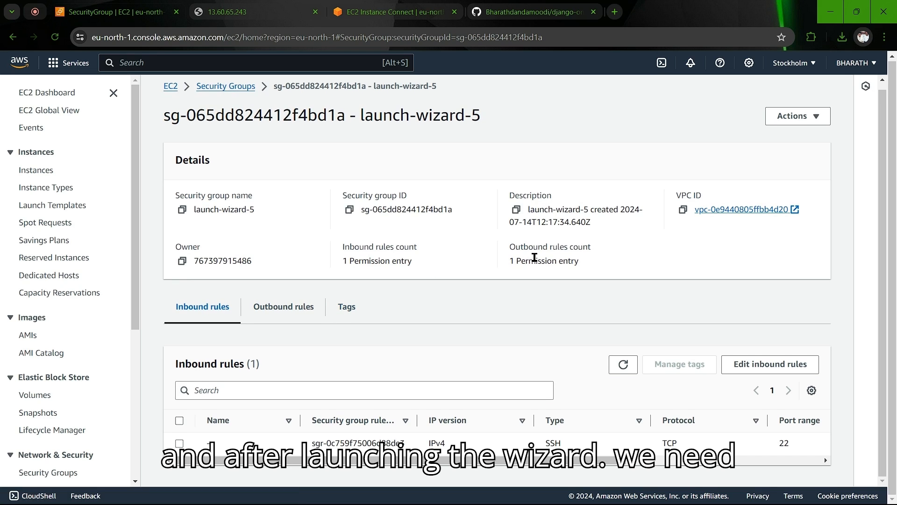
Step: Add an inbound Custom TCP rule for port 8000 from 0.0.0.0/0 and save the rules
left_click(754, 364)
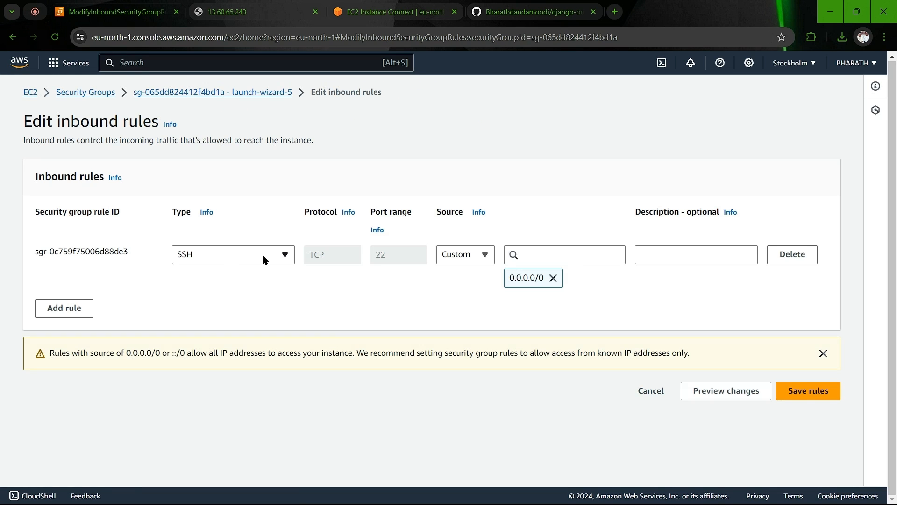
left_click(80, 308)
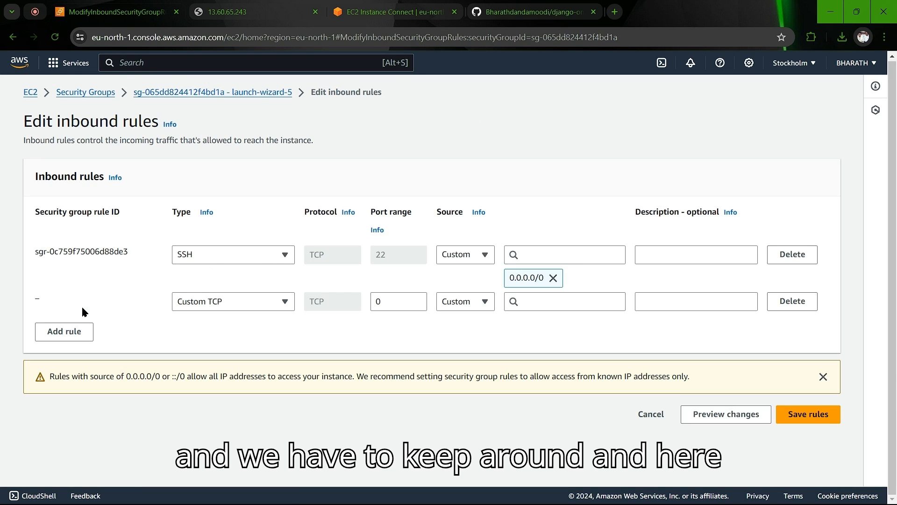
left_click(394, 302)
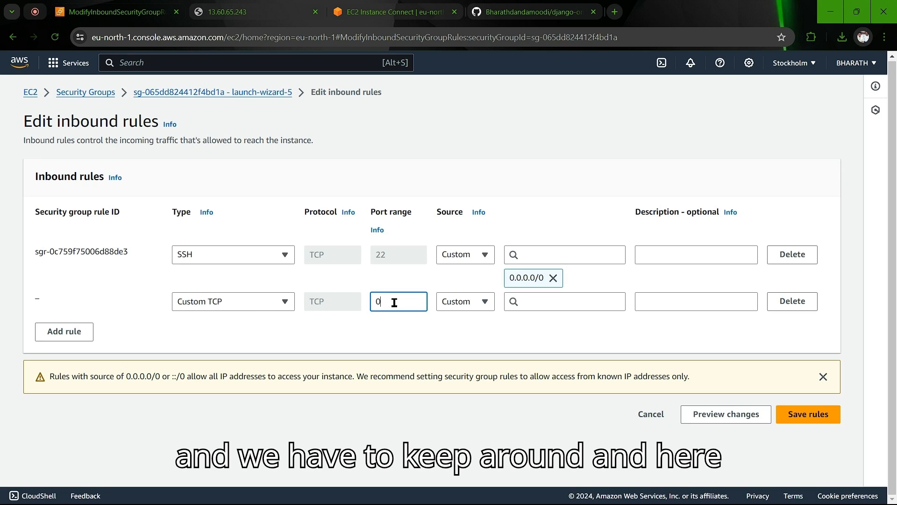
type("800")
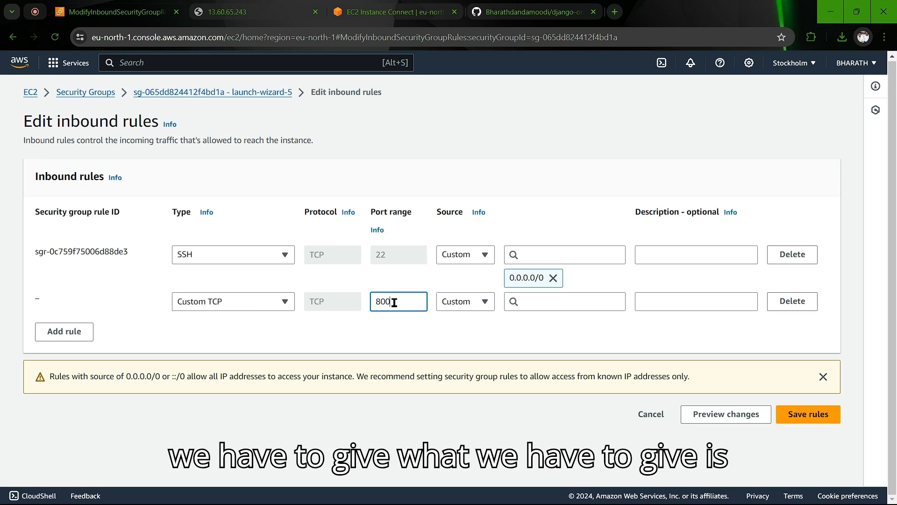
type("0")
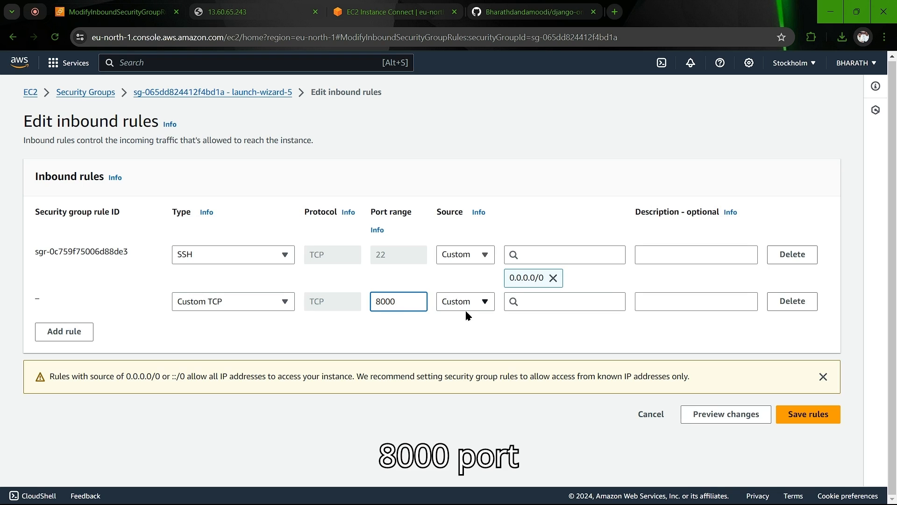
left_click(518, 305)
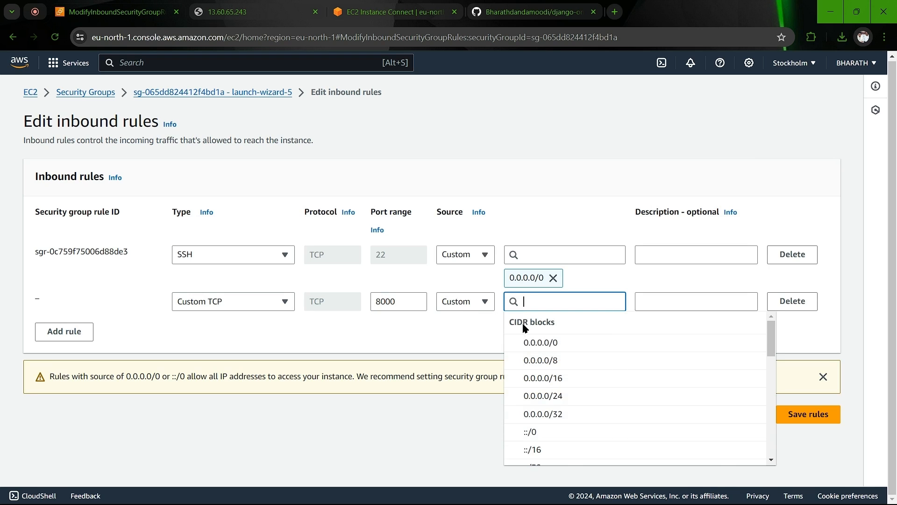
left_click(536, 346)
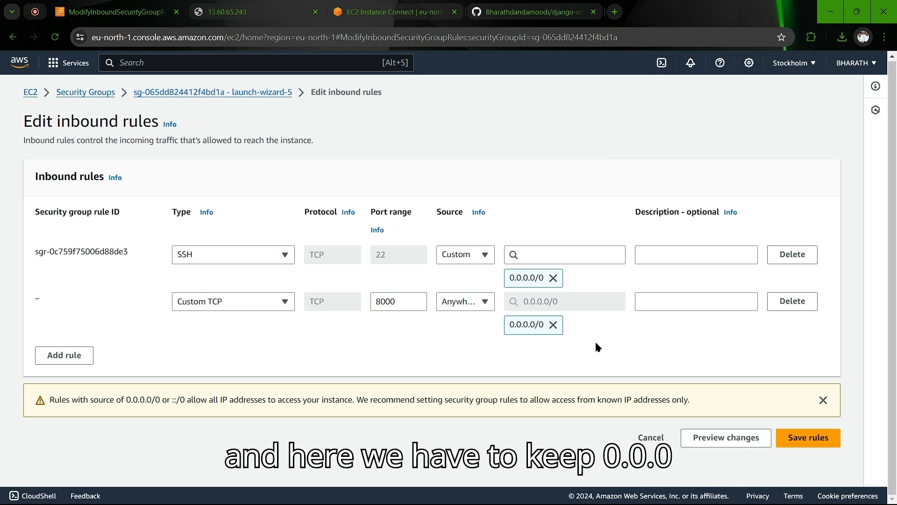
left_click(802, 444)
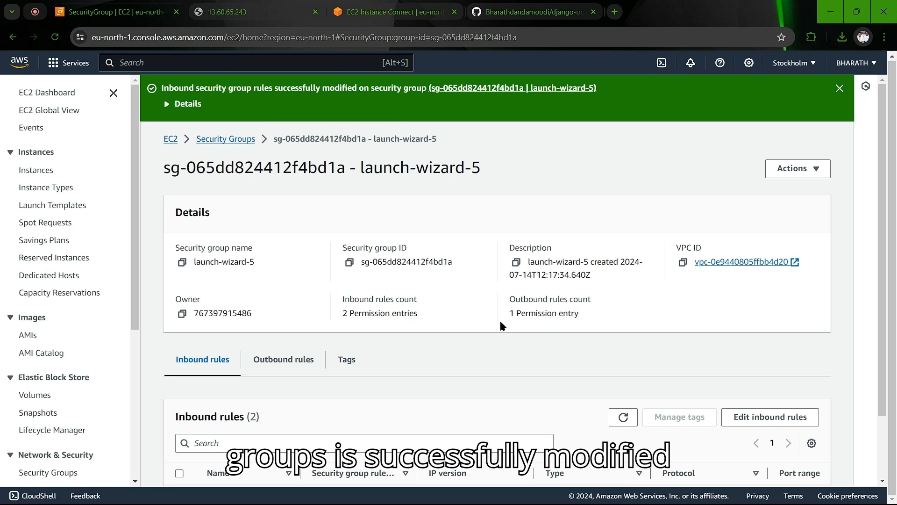
left_click(243, 14)
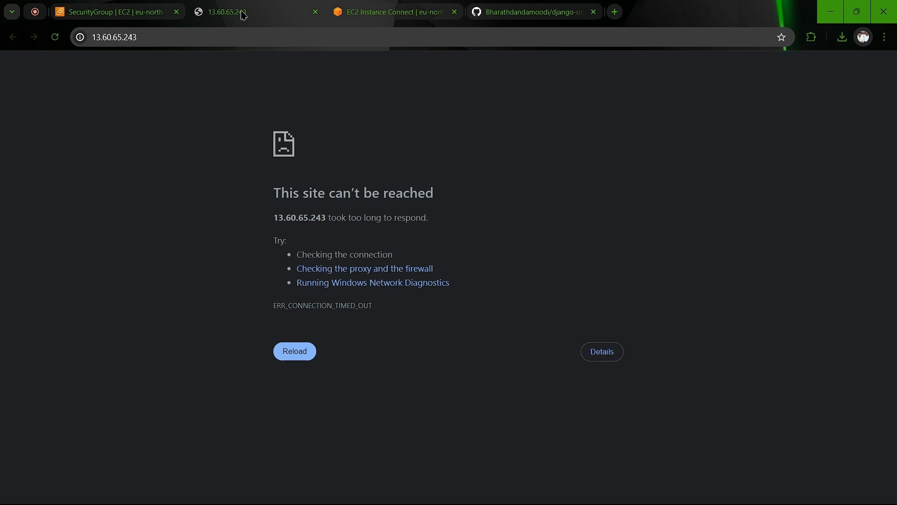
Step: Abandon an address-bar edit, then copy server3's public IPv4 address 13.60.65.243 from the running instances list
left_click(146, 42)
type(":800")
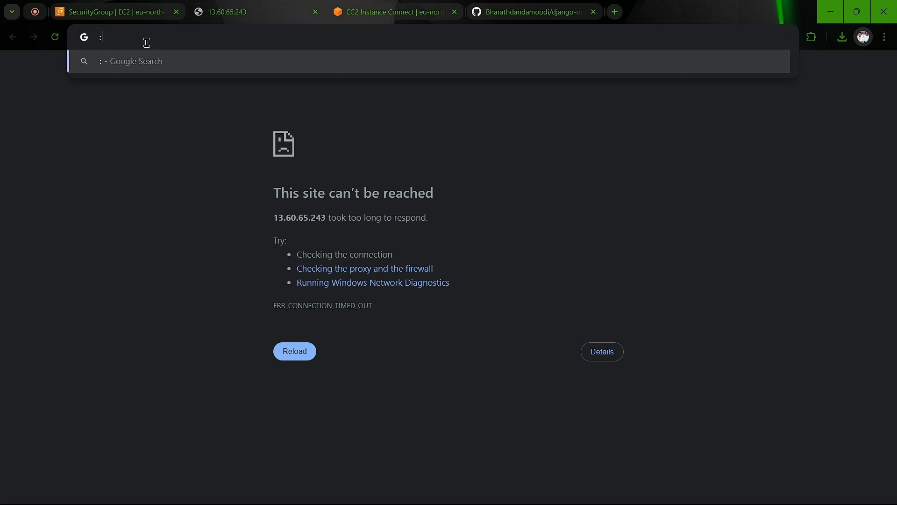
key("BackSpace")
key("BackSpace")
key("BackSpace")
key("BackSpace")
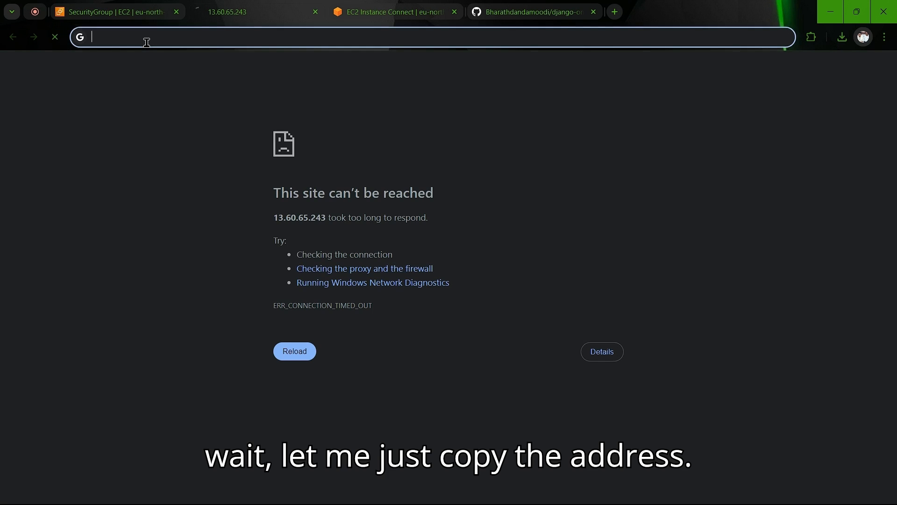
left_click(136, 4)
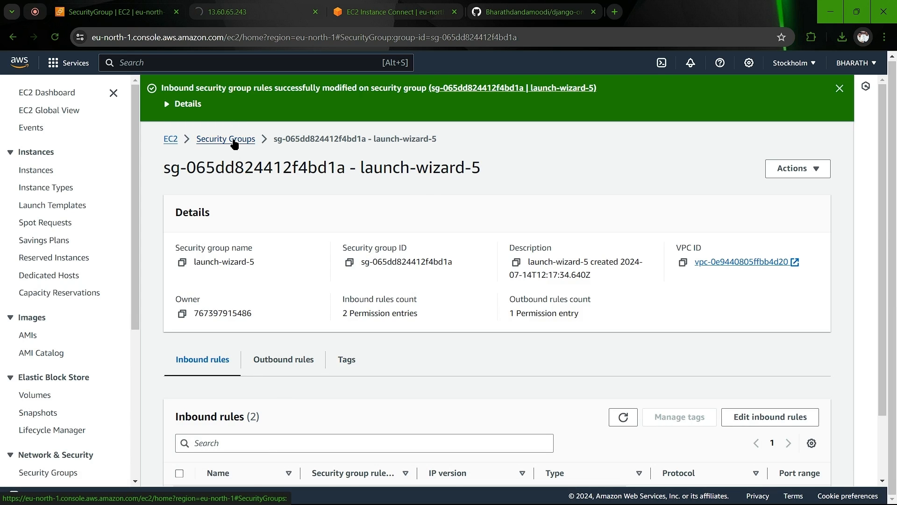
left_click(174, 138)
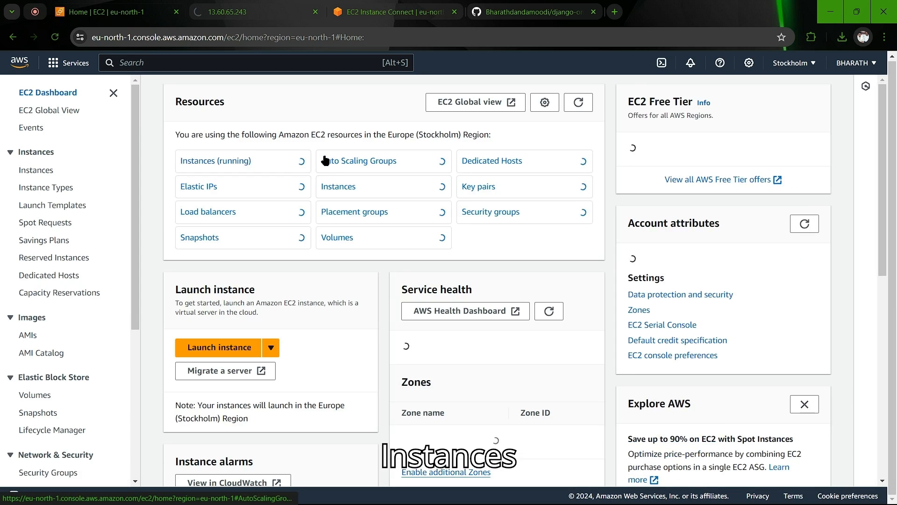
left_click(211, 164)
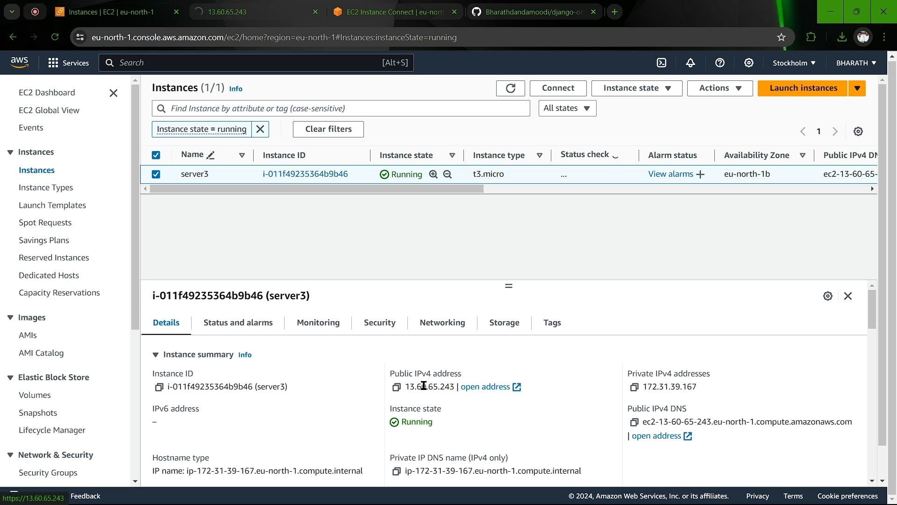
left_click(396, 386)
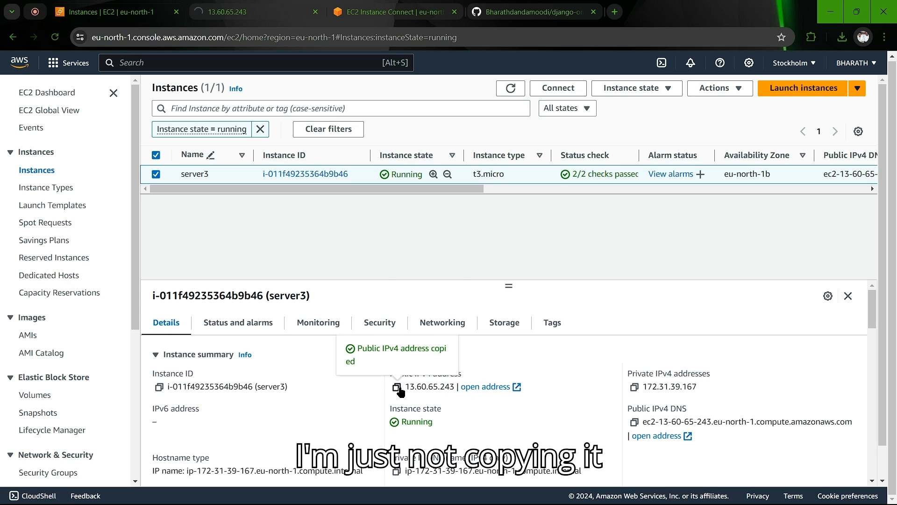
left_click(260, 7)
Step: Append :8000 to the current address, load it, and retry the page
left_click(241, 38)
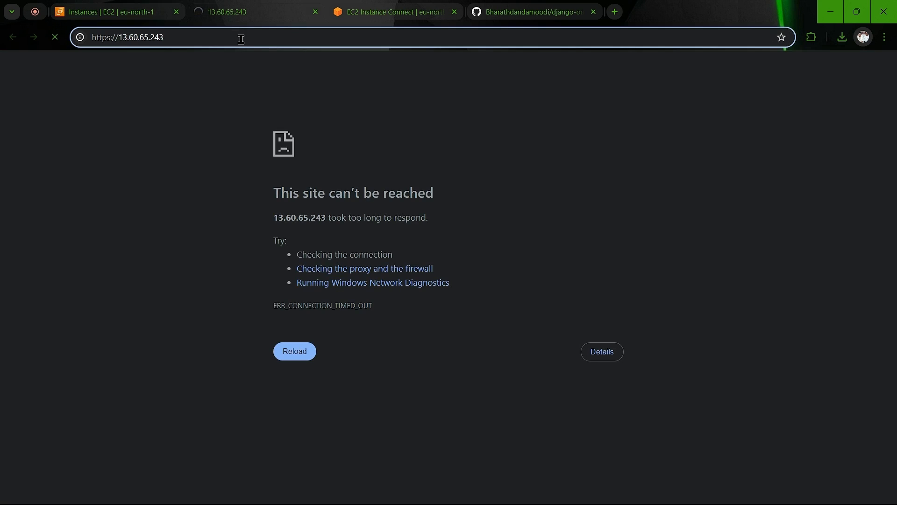
type(":")
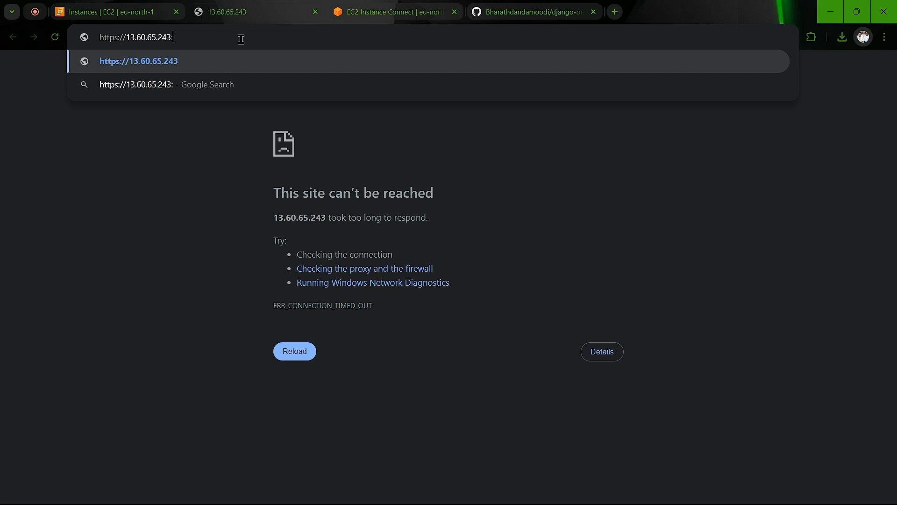
type("8000")
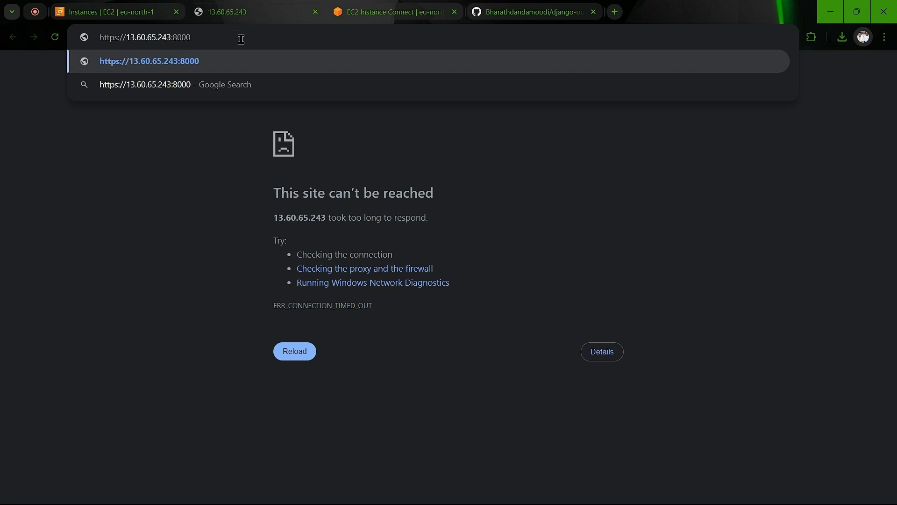
key("Return")
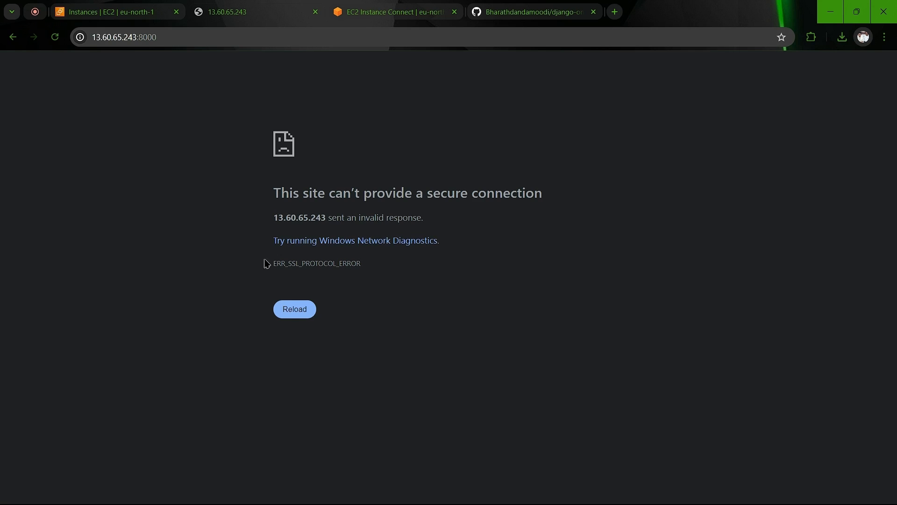
left_click(290, 312)
Step: Replace the address with the pasted IP plus :8000 over plain HTTP to load the Todo List
left_click(128, 12)
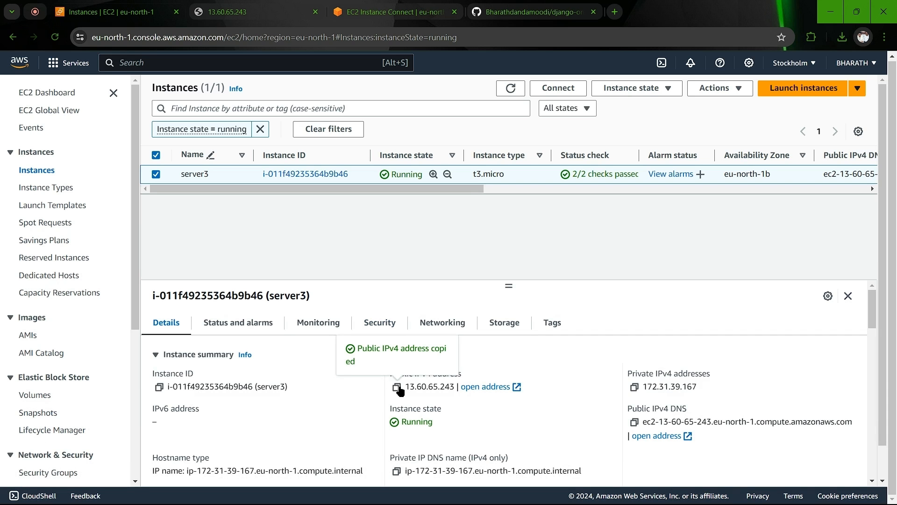
left_click(267, 12)
left_click(262, 44)
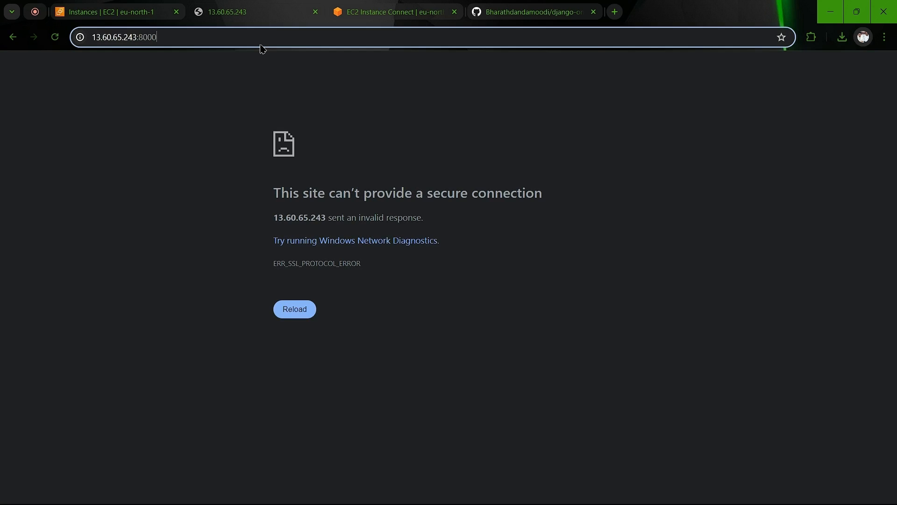
key("BackSpace")
key("ctrl+v")
type(":8000")
key("Return")
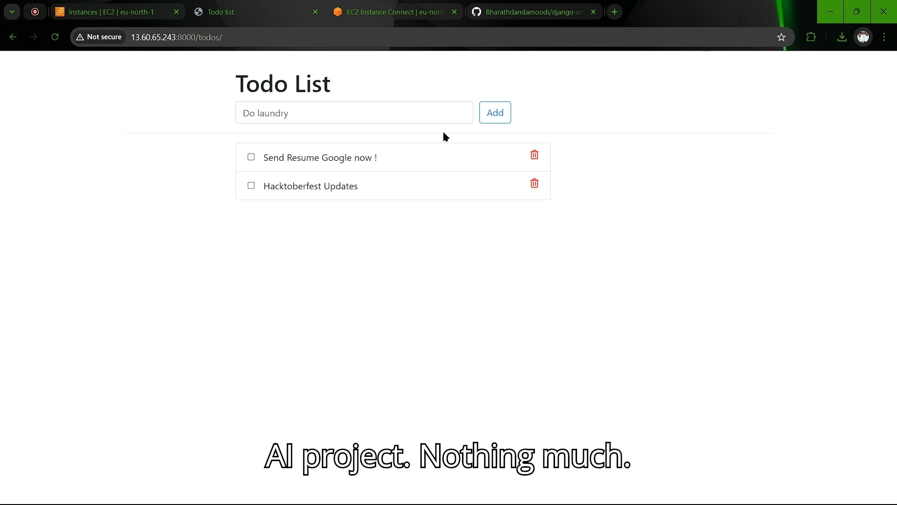
Step: Add the todo 'complete deployemnt' to the Todo List
left_click(495, 113)
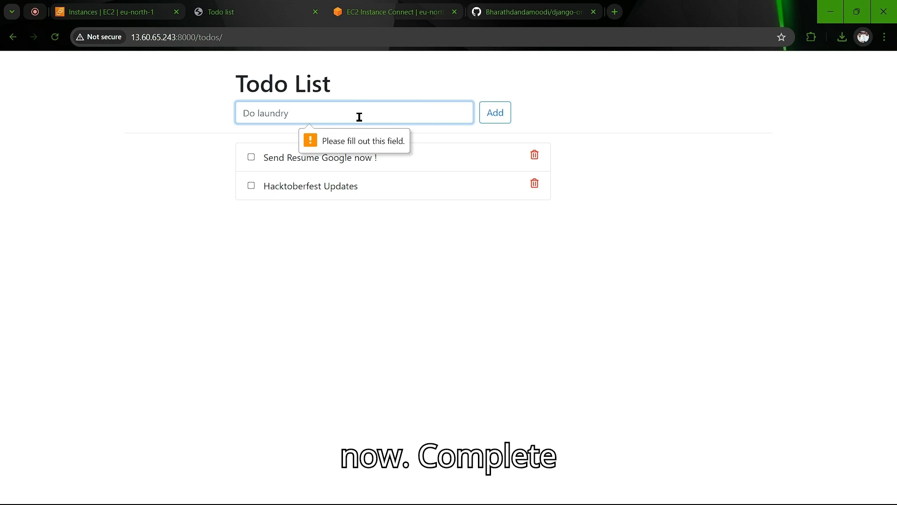
type("complet")
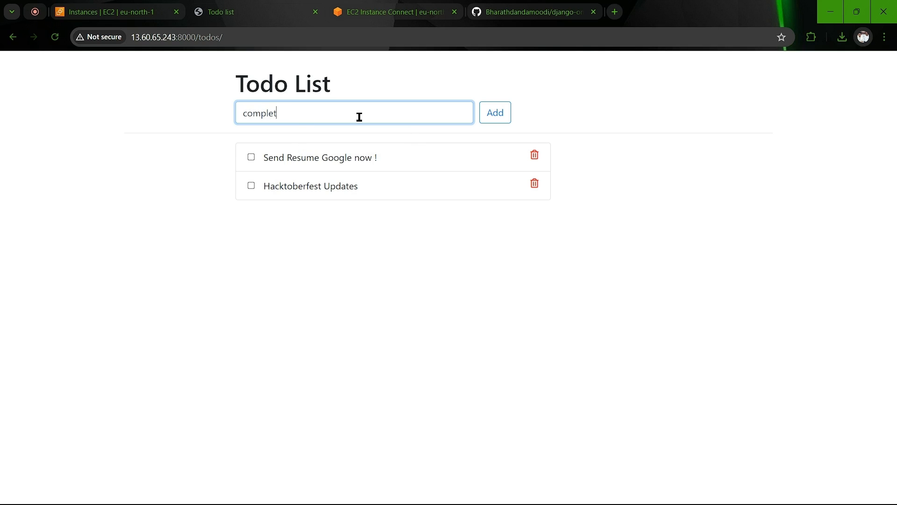
type("e d")
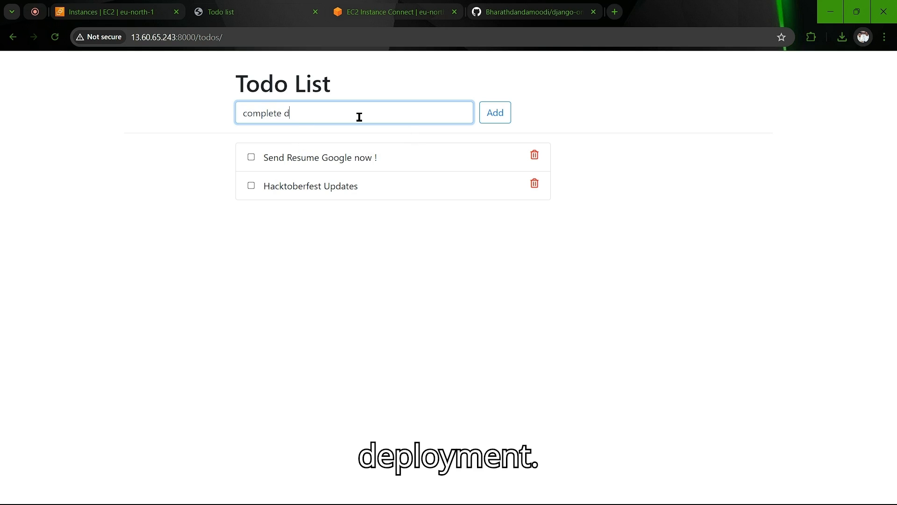
type("eployemnt")
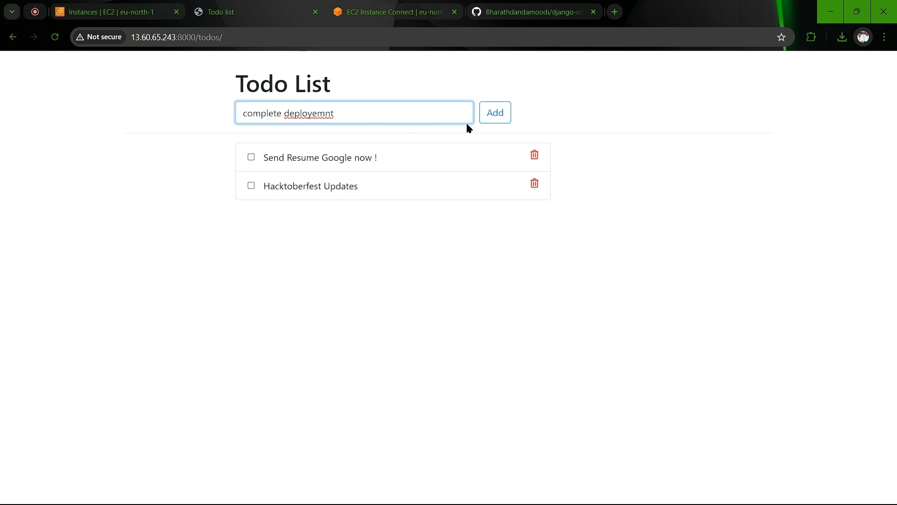
left_click(501, 113)
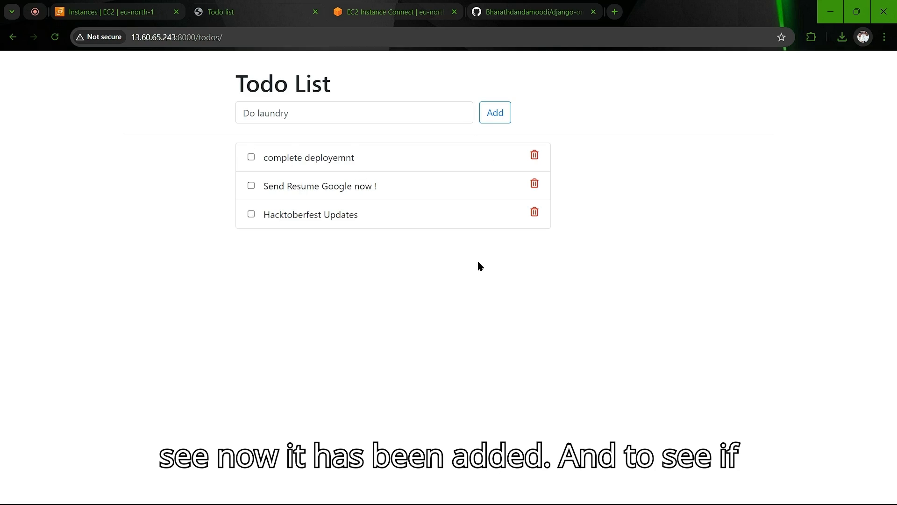
left_click(411, 12)
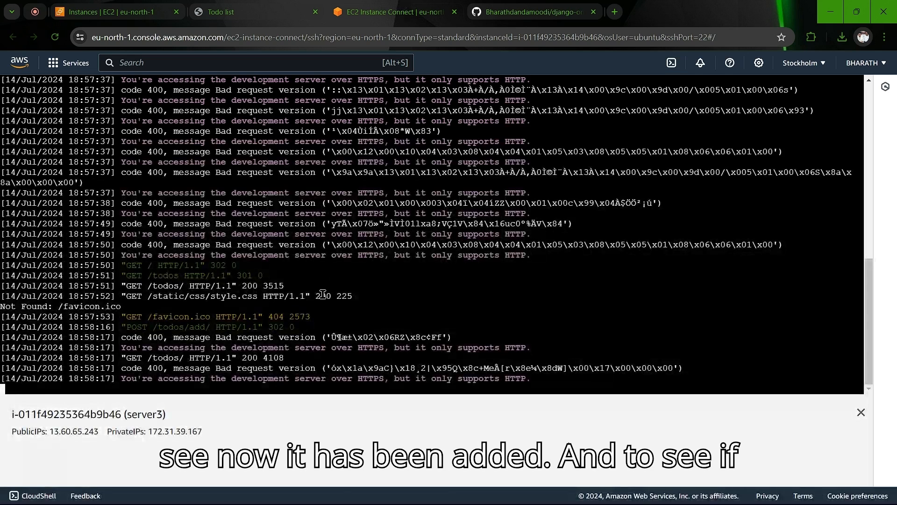
Step: Scroll through the runserver output and highlight HTTPS and HTTP in the development-server warning
scroll(322, 294, "up", 10)
scroll(322, 294, "down", 3)
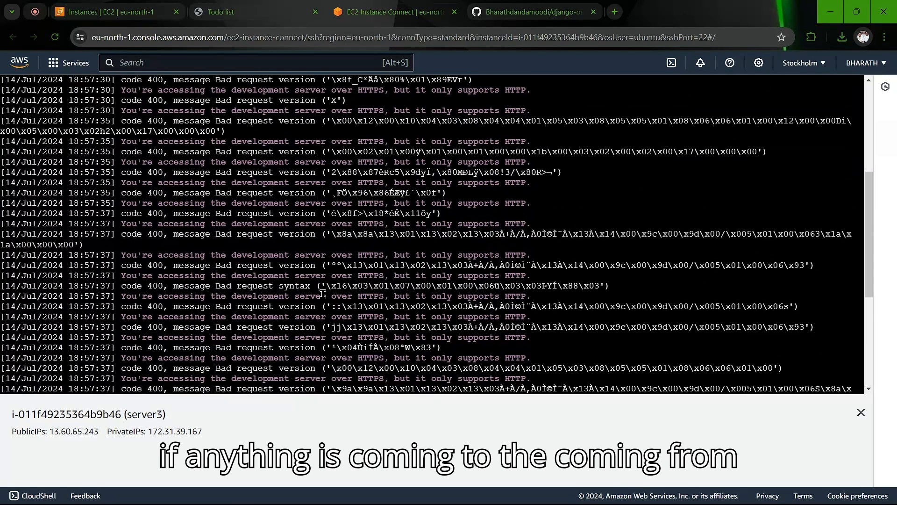
scroll(323, 293, "down", 7)
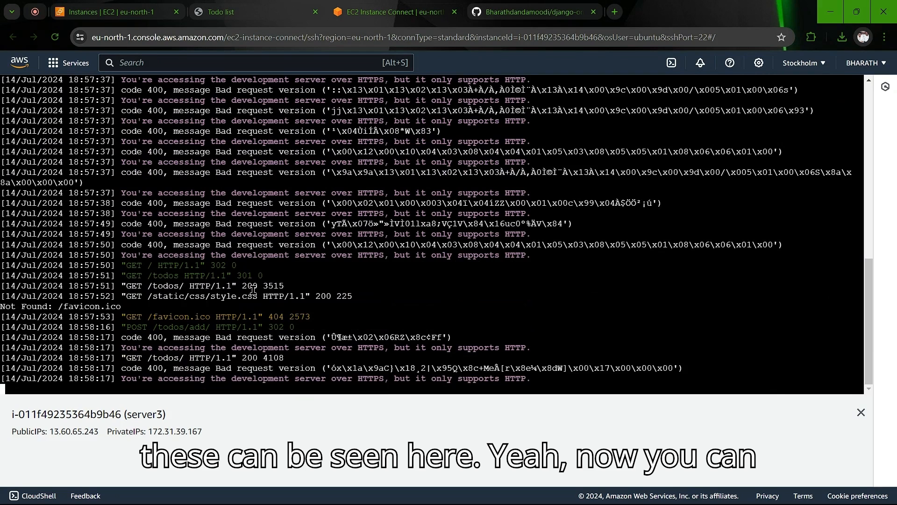
scroll(128, 245, "up", 1)
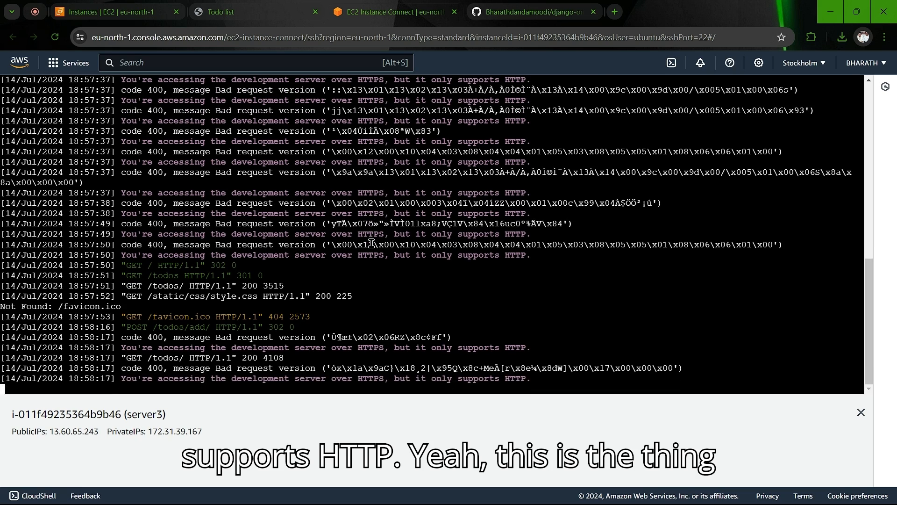
scroll(374, 201, "up", 6)
scroll(376, 201, "down", 6)
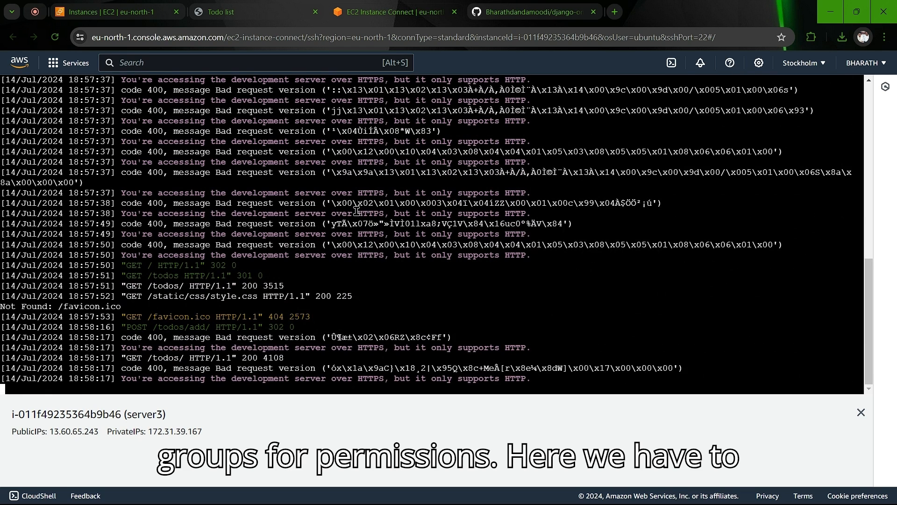
left_click_drag(356, 211, 384, 213)
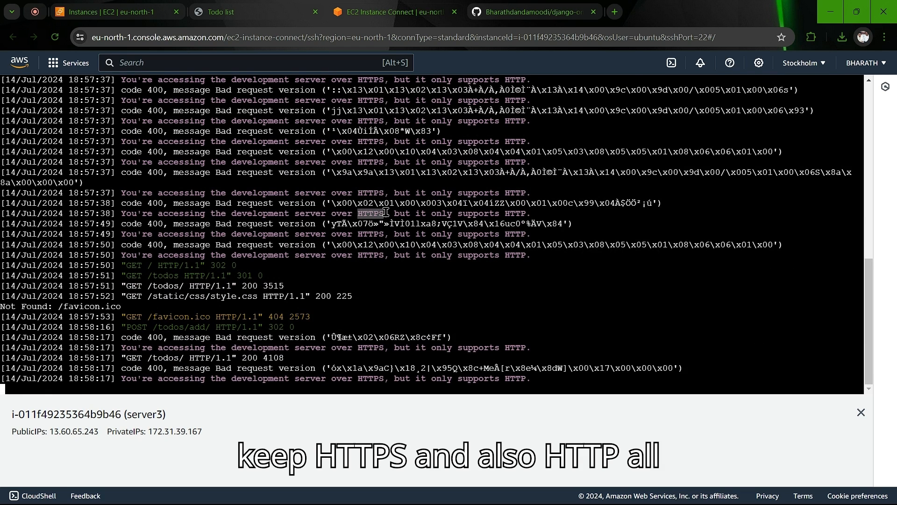
left_click_drag(505, 213, 527, 213)
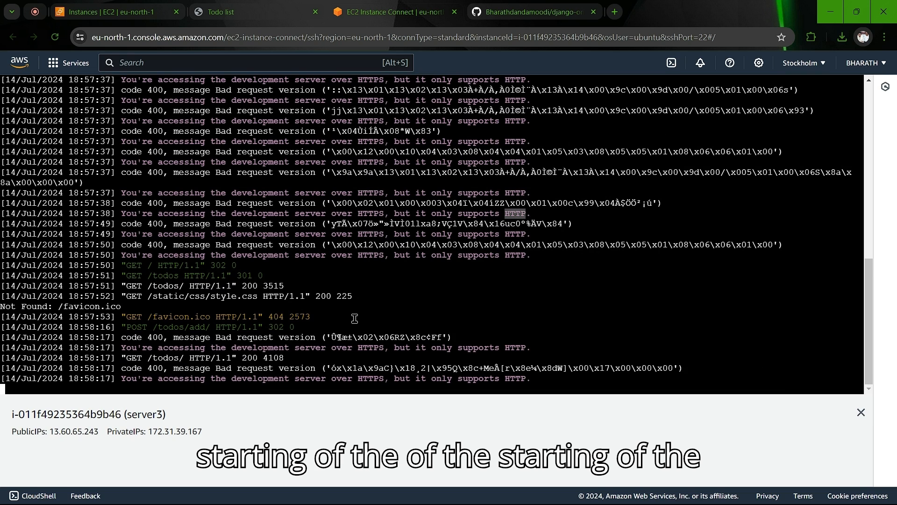
Step: Highlight the GET /todos/, POST /todos/add/, redirect and favicon 404 request lines in the log
left_click_drag(126, 265, 305, 326)
left_click(305, 326)
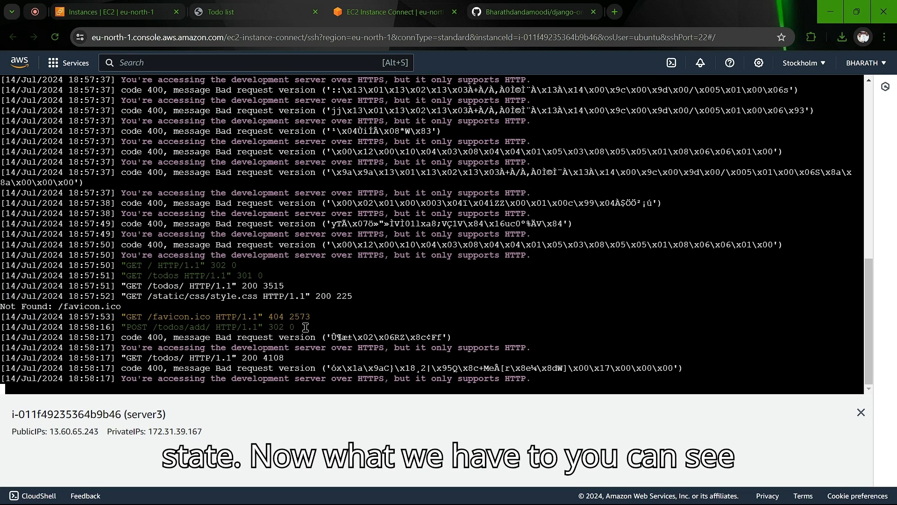
left_click_drag(126, 275, 273, 276)
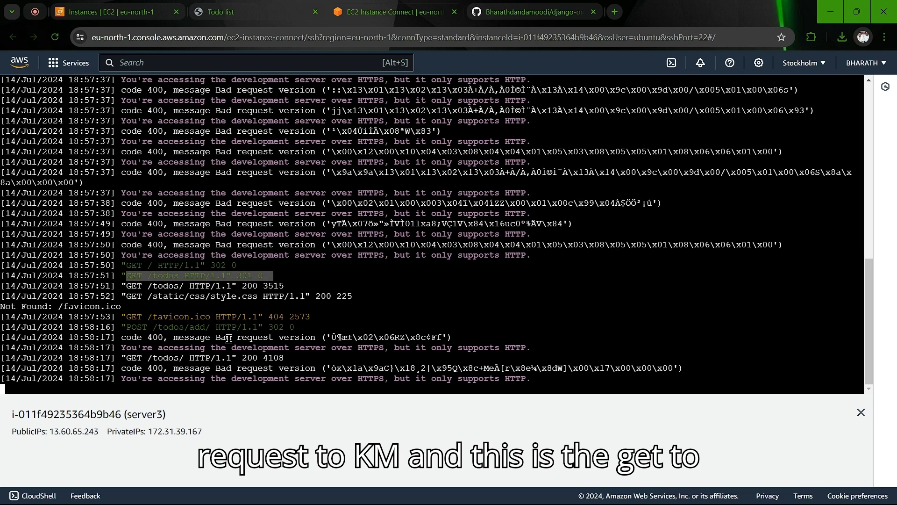
left_click_drag(126, 316, 311, 320)
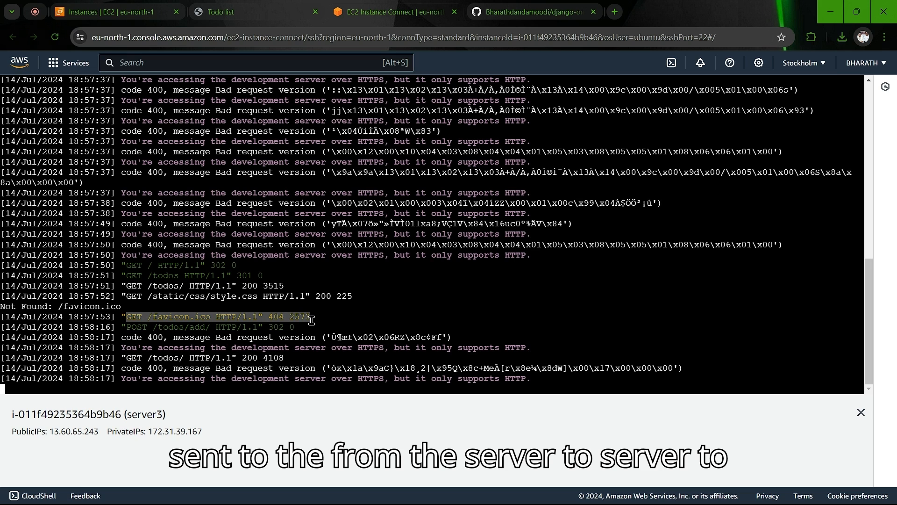
left_click(356, 322)
Step: Scroll the log once more, then return to the Todo List app page
scroll(357, 322, "up", 10)
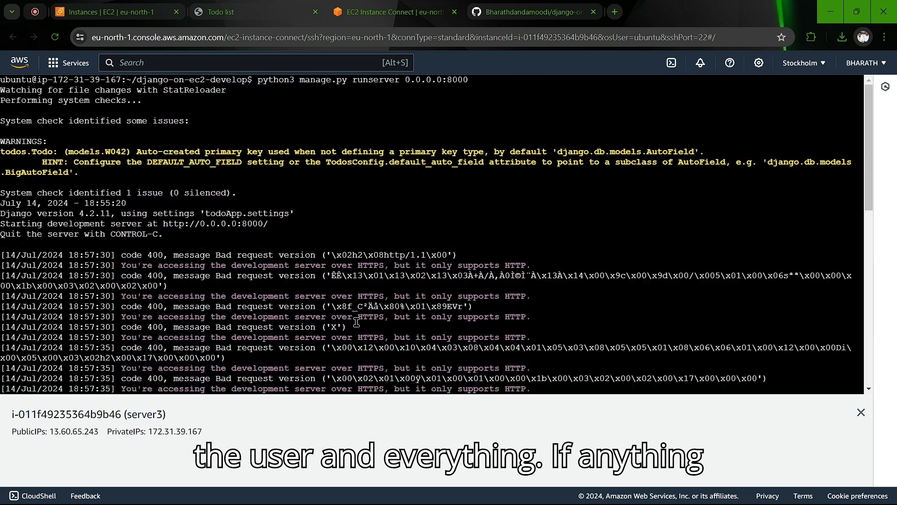
scroll(357, 322, "down", 10)
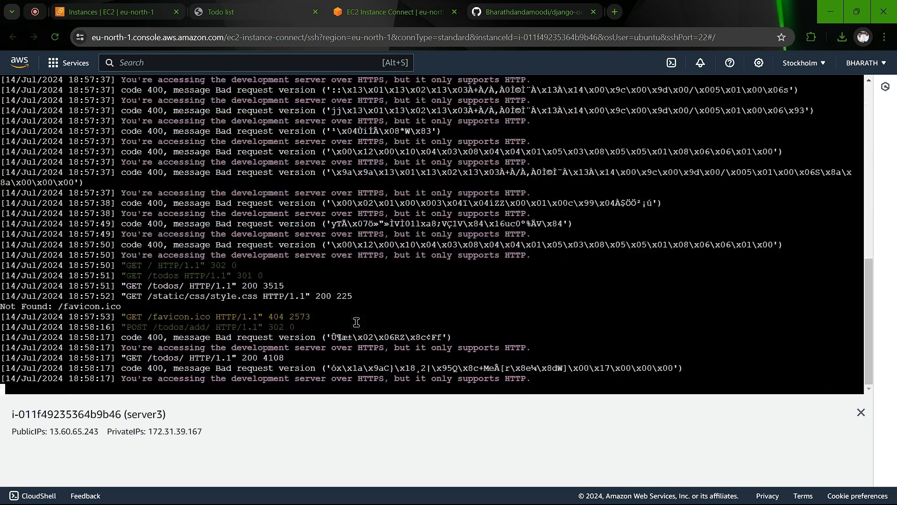
mouse_move(541, 384)
left_mouse_down()
mouse_move(112, 262)
mouse_move(609, 411)
mouse_move(540, 384)
left_mouse_up()
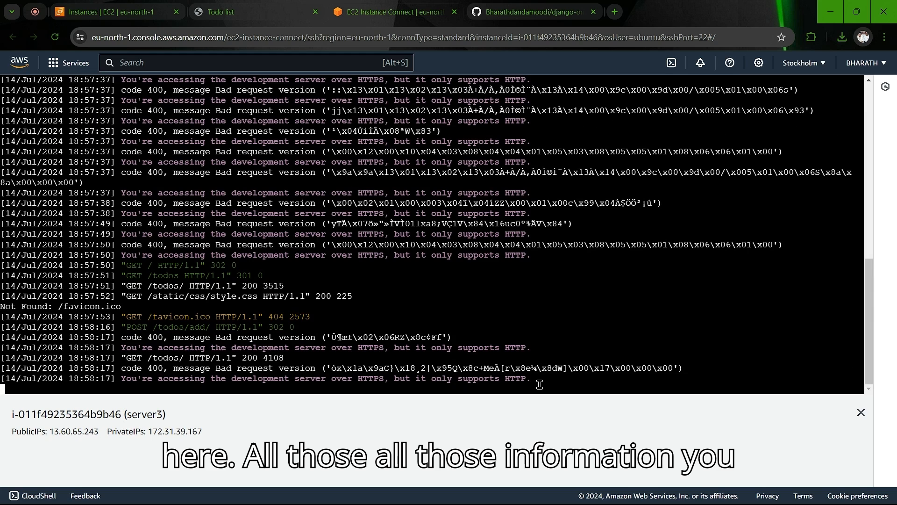
scroll(418, 135, "up", 10)
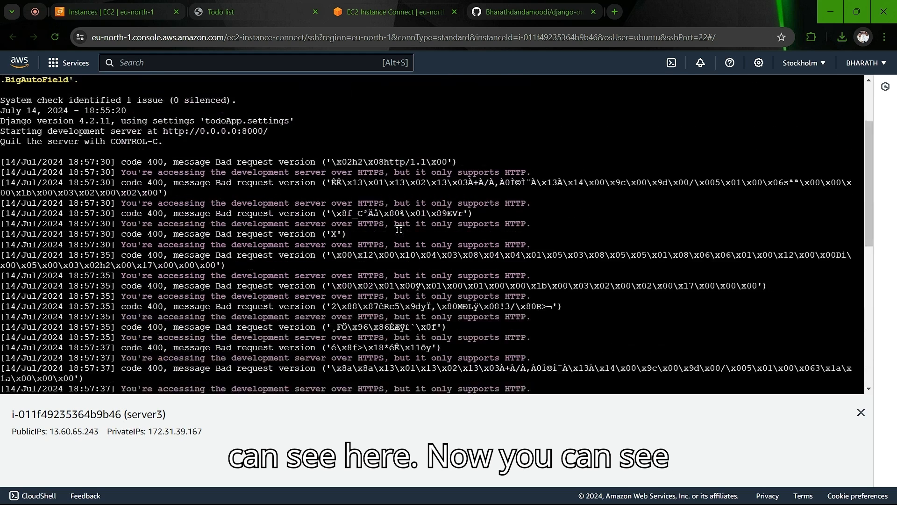
left_click(228, 6)
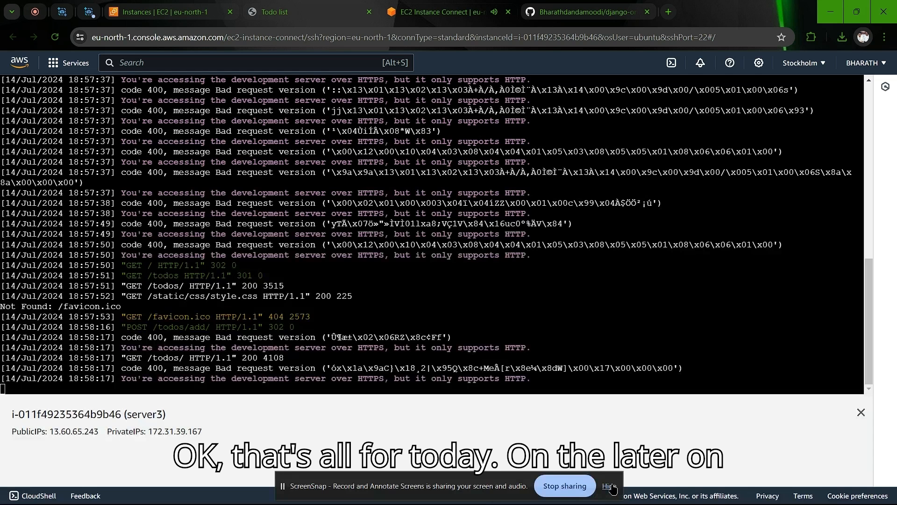
left_click(612, 487)
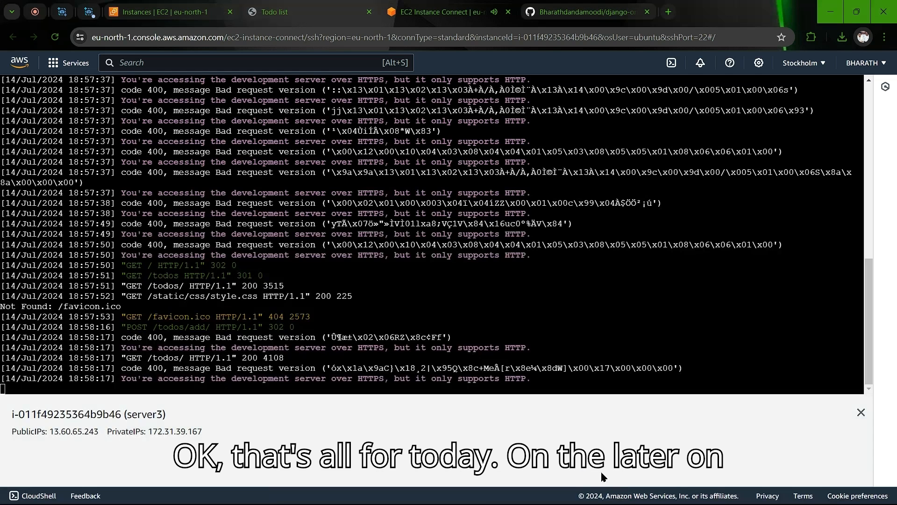